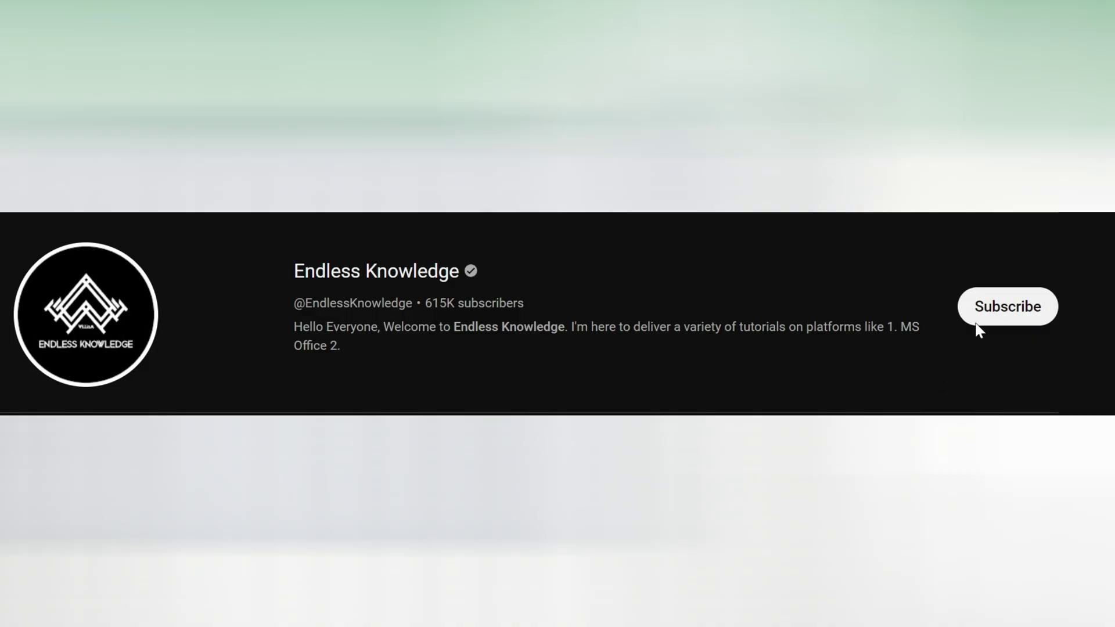
{"action": "left_click", "coordinate": [985, 323]}
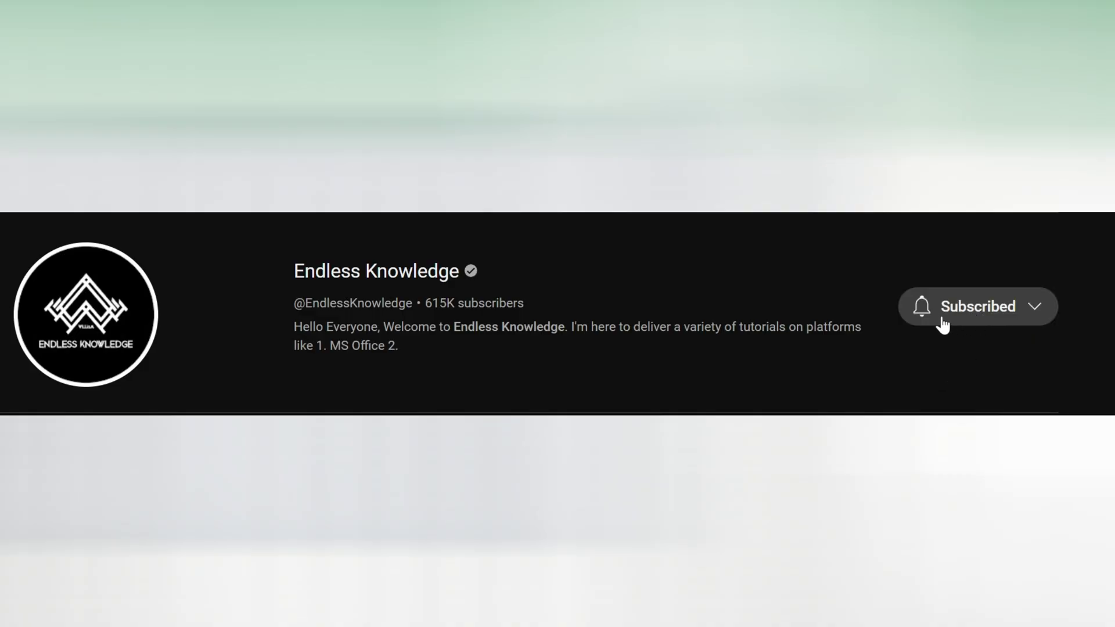
{"action": "left_click", "coordinate": [922, 309]}
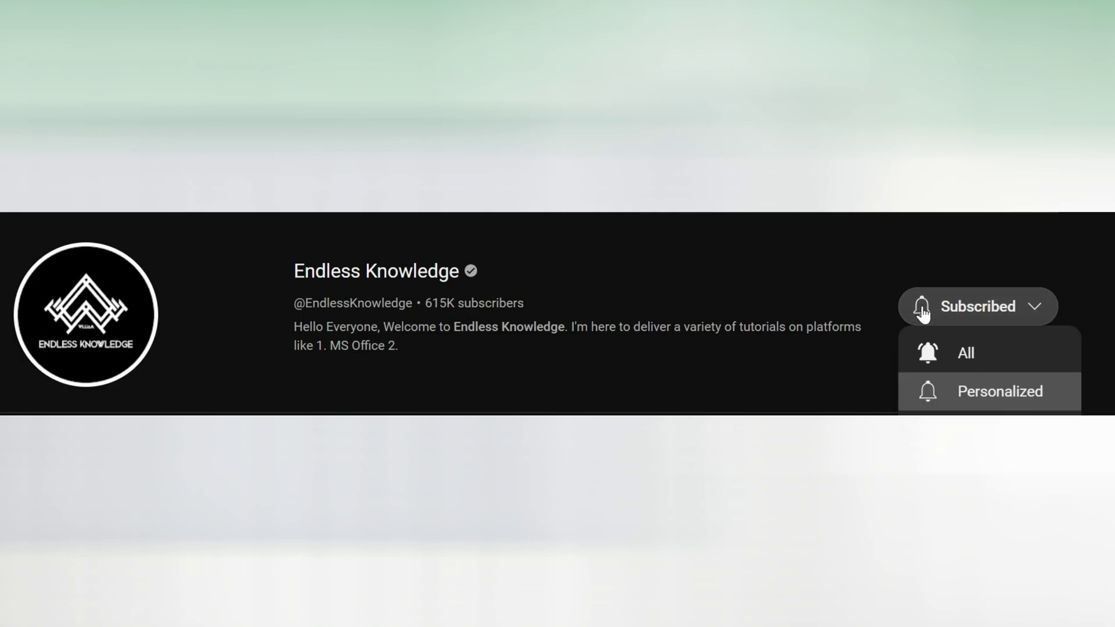
{"action": "left_click", "coordinate": [988, 360]}
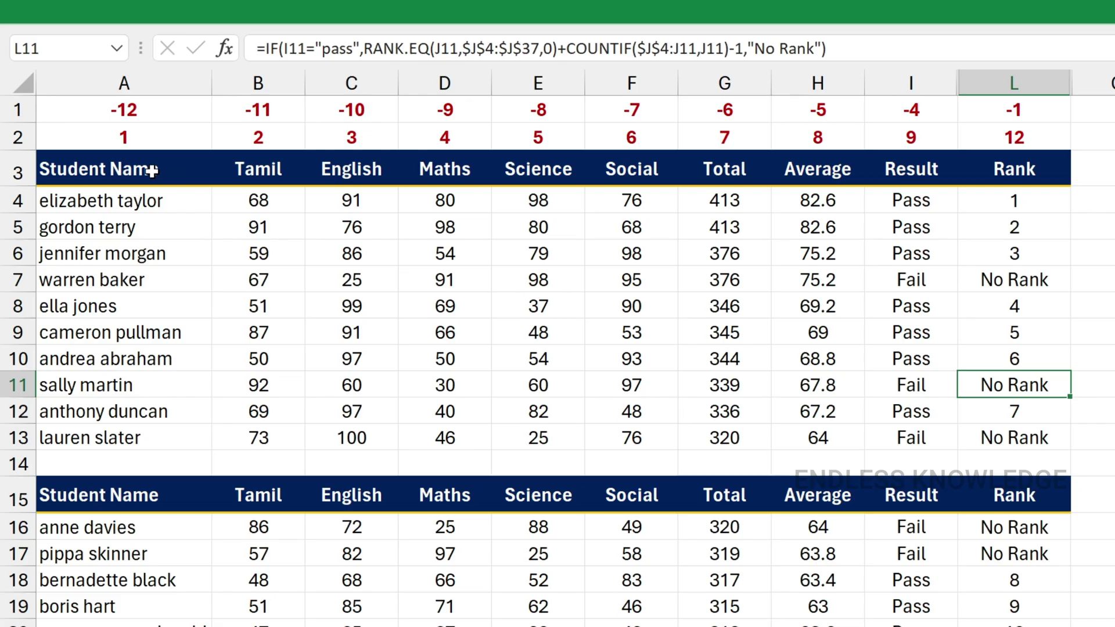
- Examine the first student table in A3:L13, including its Student Name, Science and Rank columns
{"action": "left_click_drag", "start_coordinate": [105, 113], "coordinate": [681, 290]}
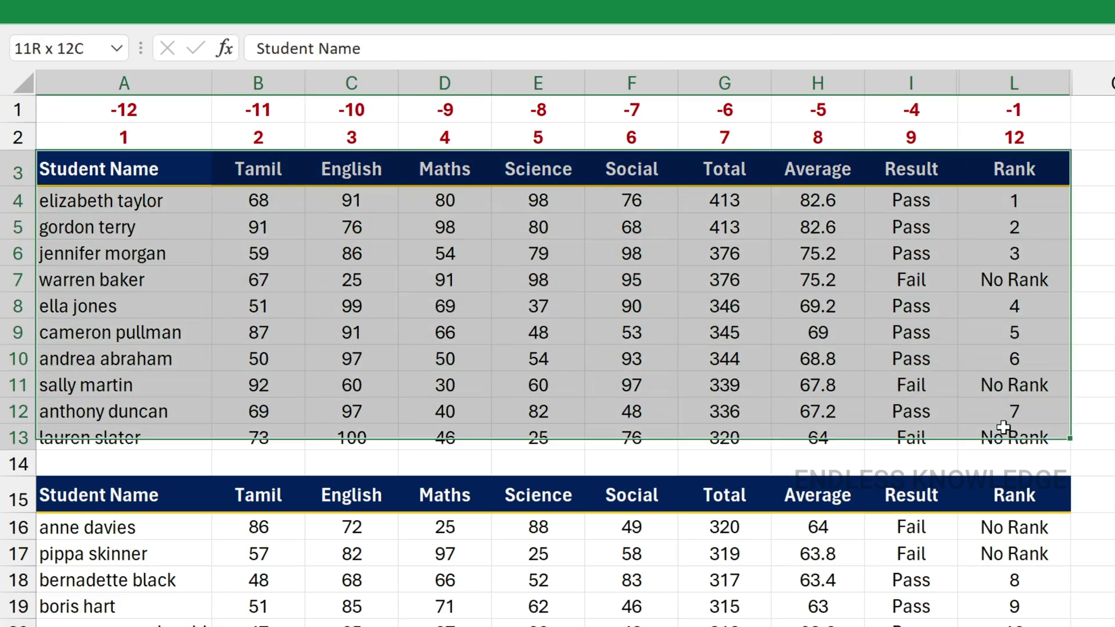
{"action": "left_click_drag", "start_coordinate": [1004, 428], "coordinate": [1003, 428]}
{"action": "left_click", "coordinate": [176, 175]}
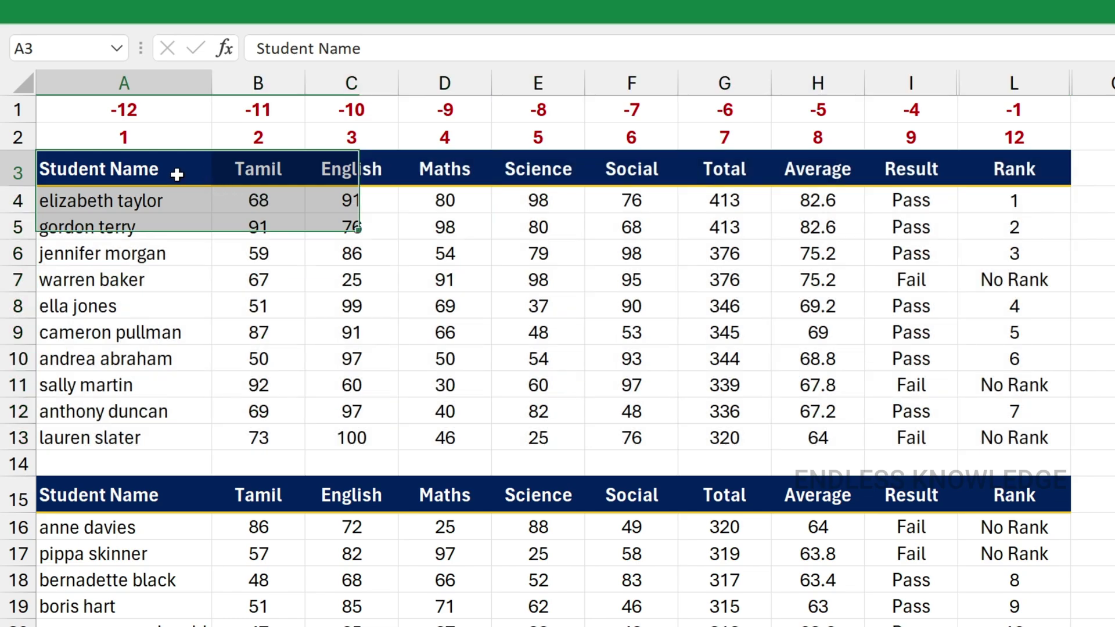
{"action": "left_click_drag", "start_coordinate": [177, 174], "coordinate": [175, 440]}
{"action": "left_click_drag", "start_coordinate": [568, 174], "coordinate": [578, 433]}
{"action": "left_click_drag", "start_coordinate": [995, 169], "coordinate": [1004, 435]}
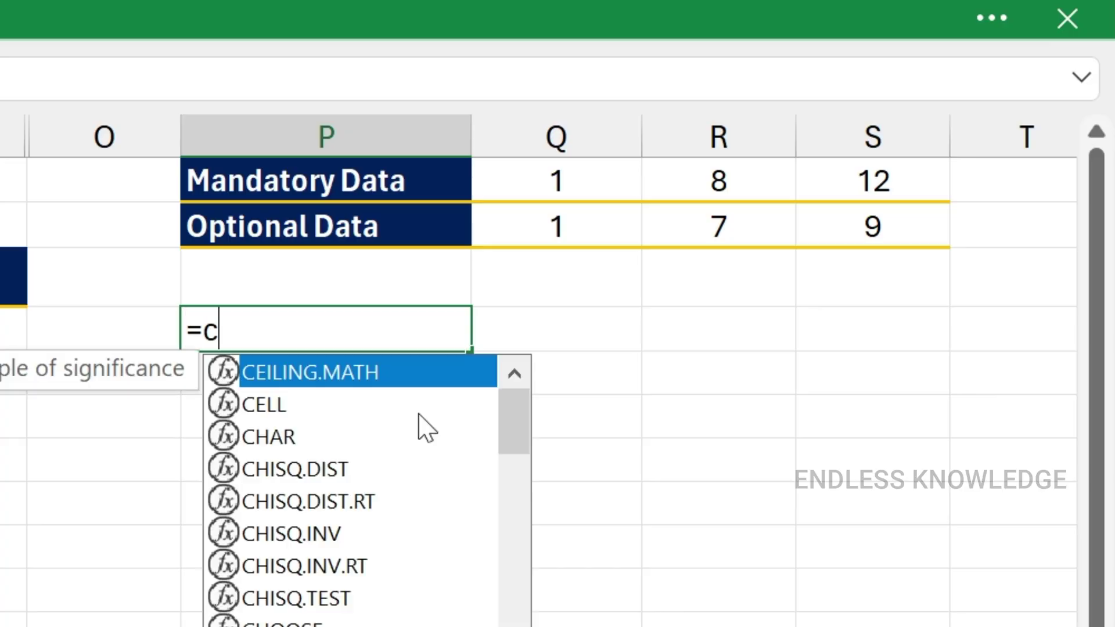
{"action": "type", "text": "hos"}
{"action": "key", "text": "BackSpace"}
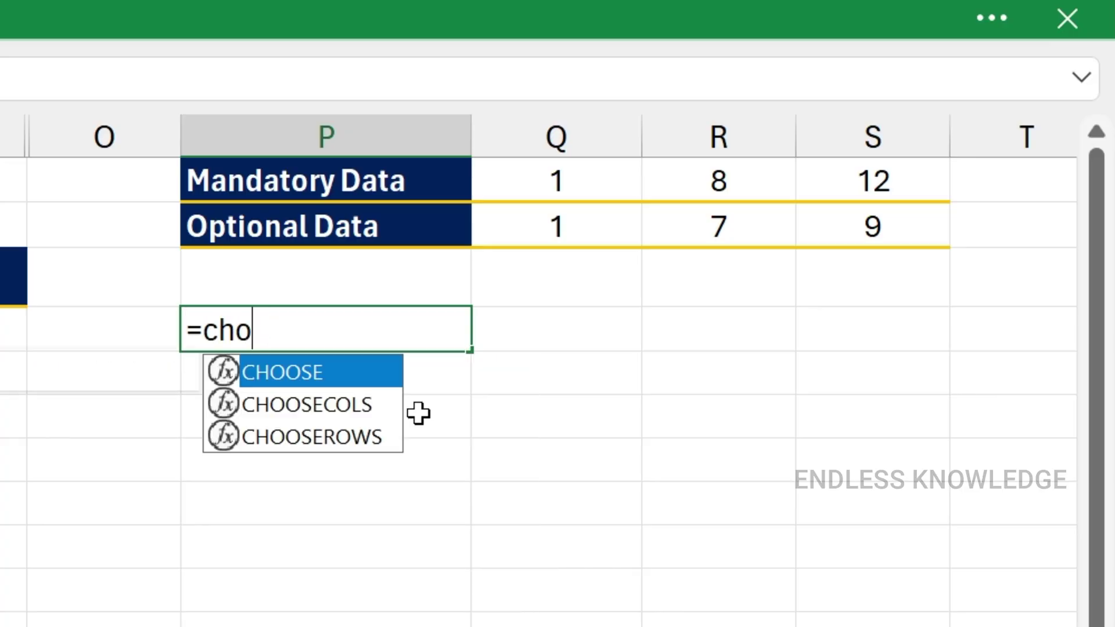
{"action": "key", "text": "Down"}
{"action": "key", "text": "Tab"}
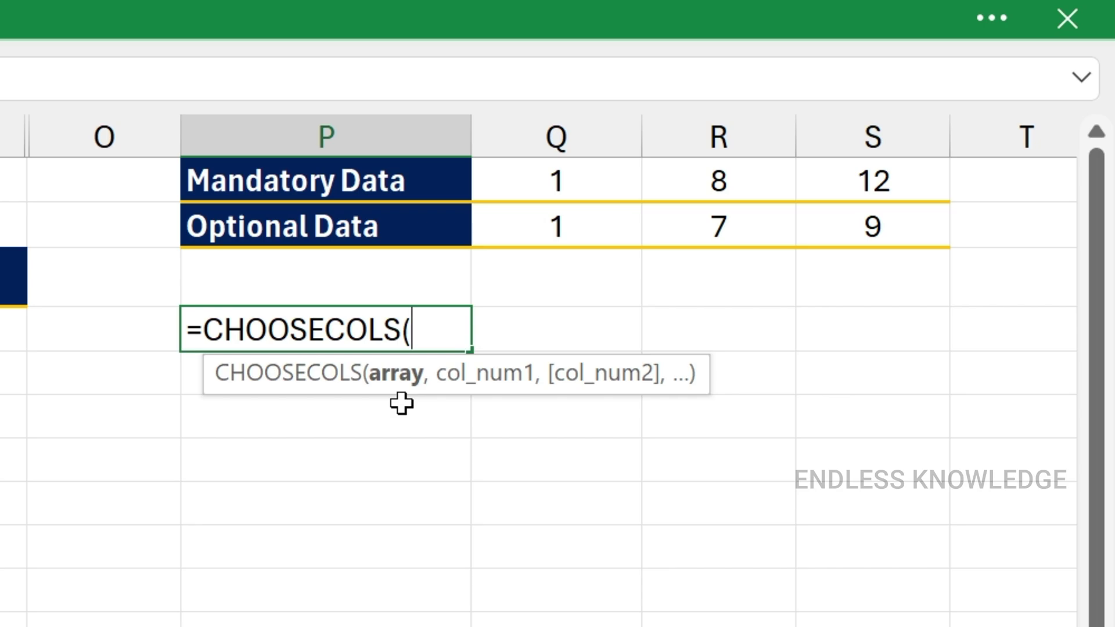
{"action": "type", "text": ","}
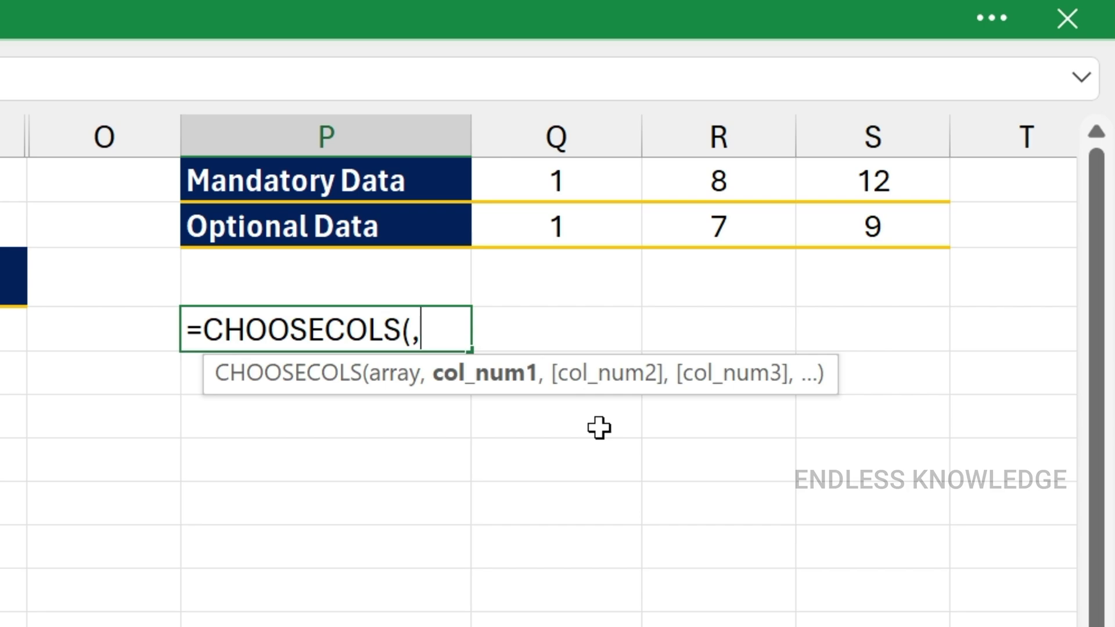
{"action": "key", "text": "BackSpace"}
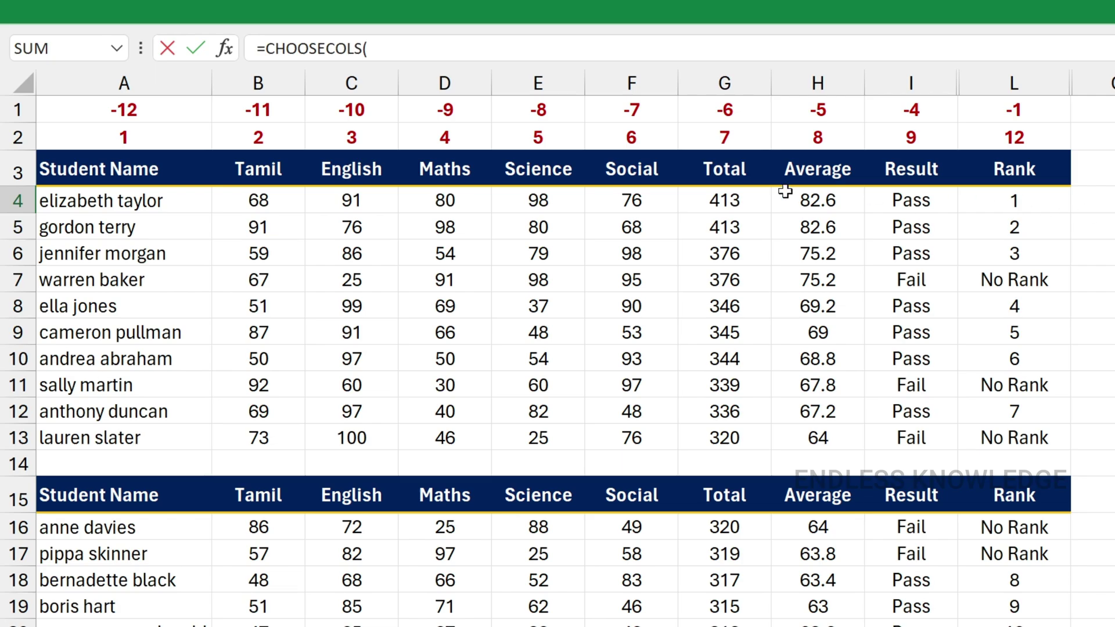
{"action": "left_click_drag", "start_coordinate": [138, 167], "coordinate": [1014, 438]}
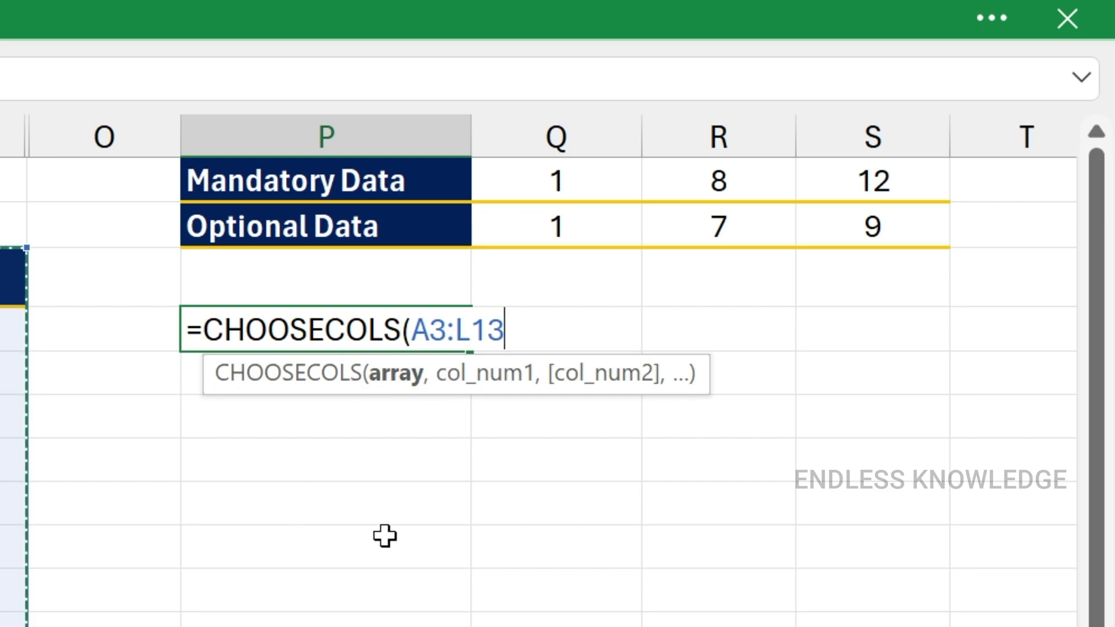
{"action": "type", "text": ","}
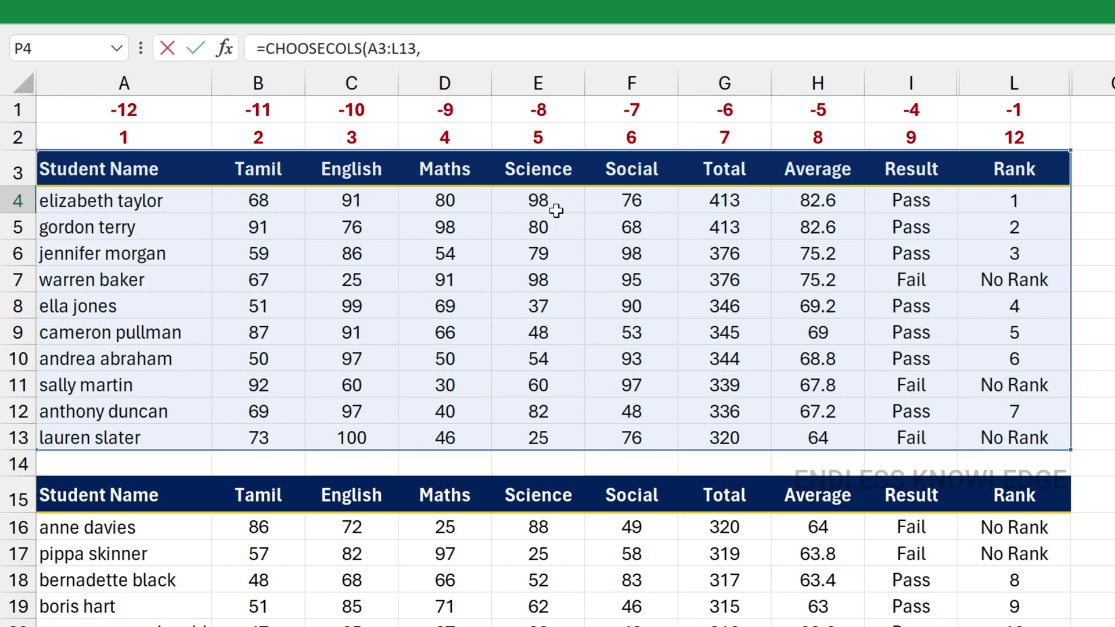
{"action": "key", "text": "Escape"}
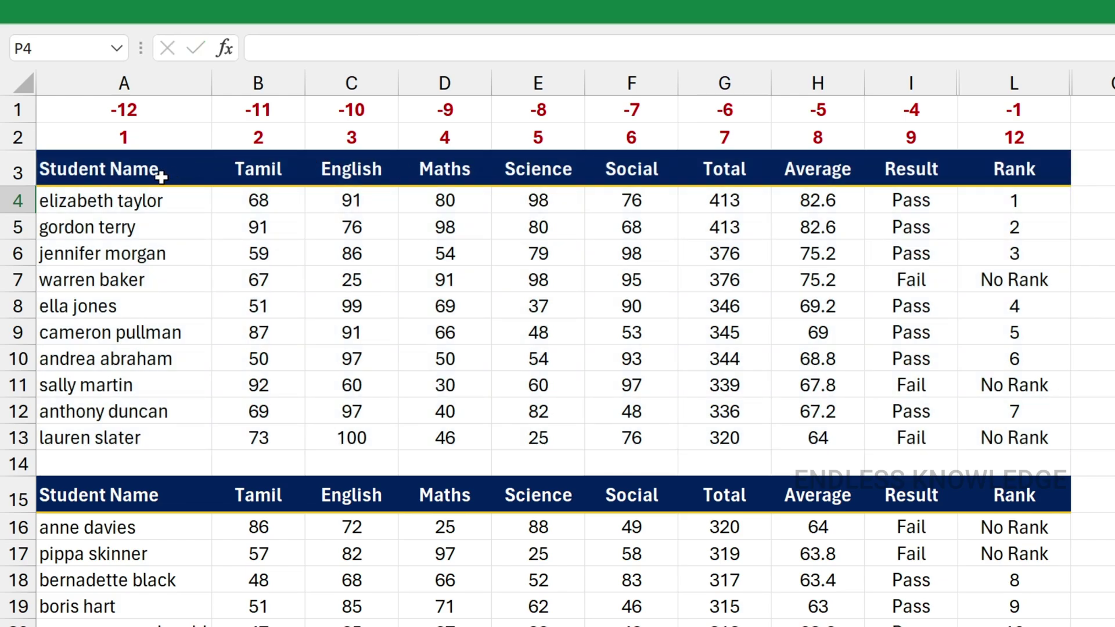
- Review the positive and negative column index numbers in rows 1 and 2 above the student table
{"action": "left_click_drag", "start_coordinate": [126, 140], "coordinate": [975, 133]}
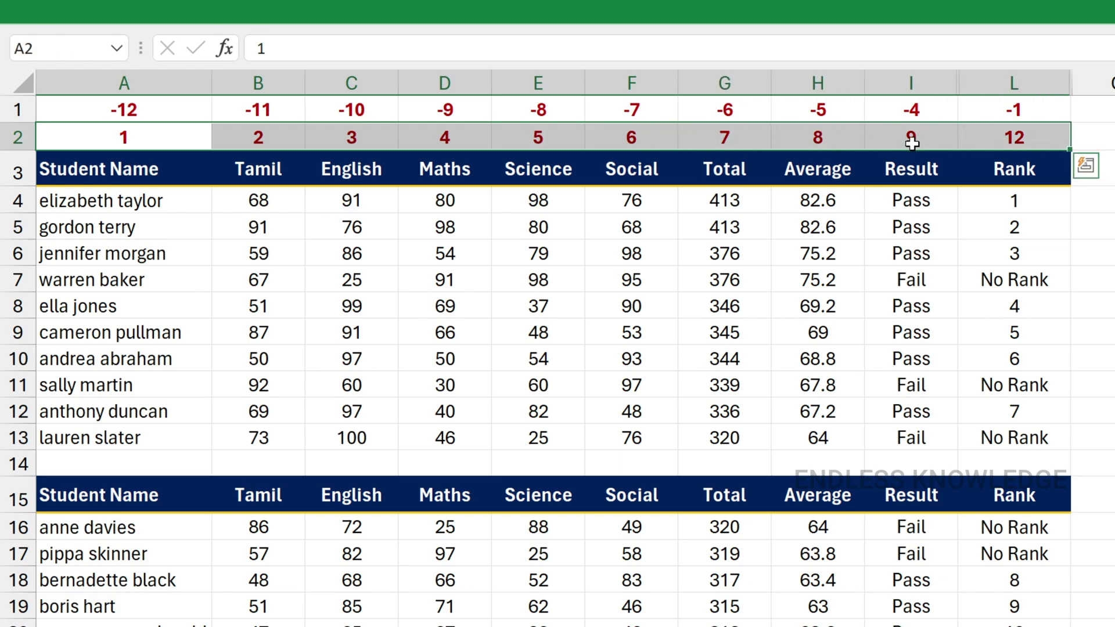
{"action": "left_click", "coordinate": [904, 141]}
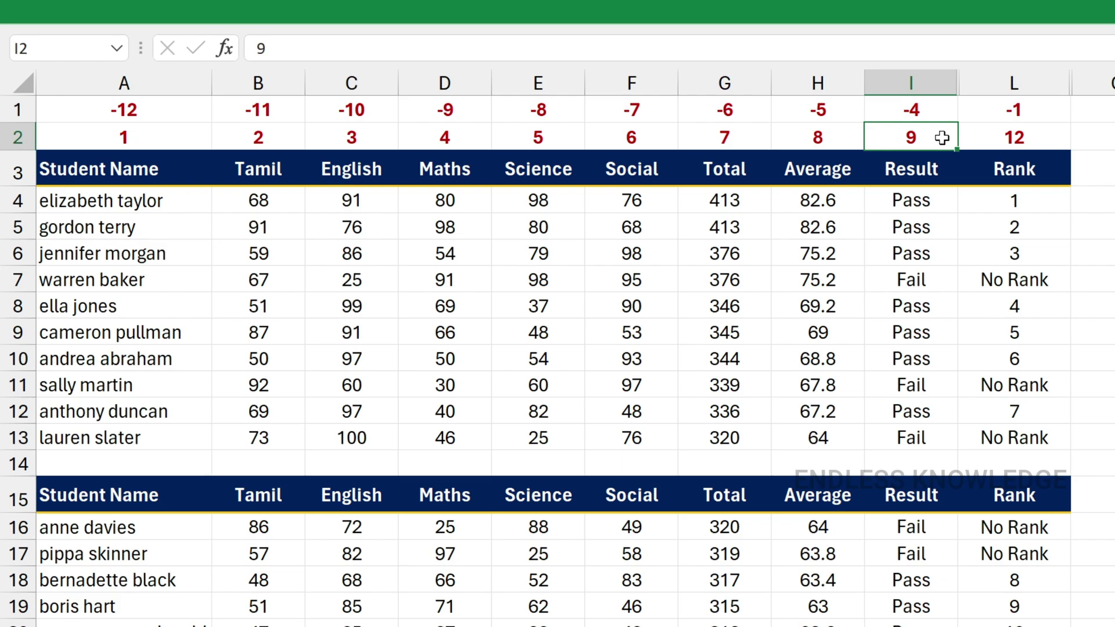
{"action": "left_click", "coordinate": [1008, 137]}
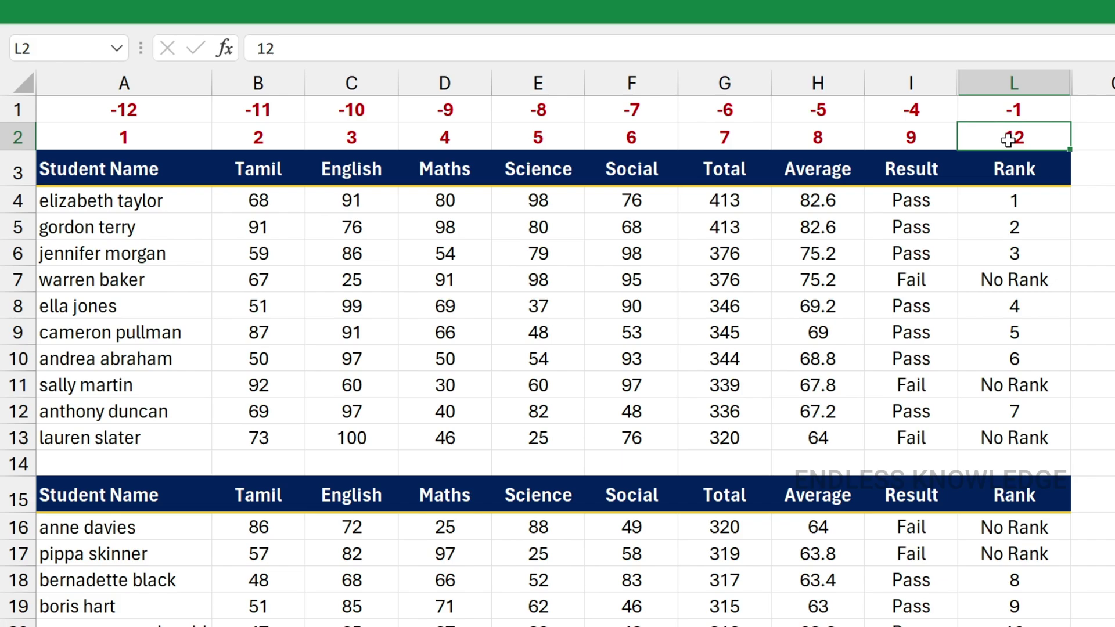
{"action": "left_click_drag", "start_coordinate": [179, 137], "coordinate": [237, 106]}
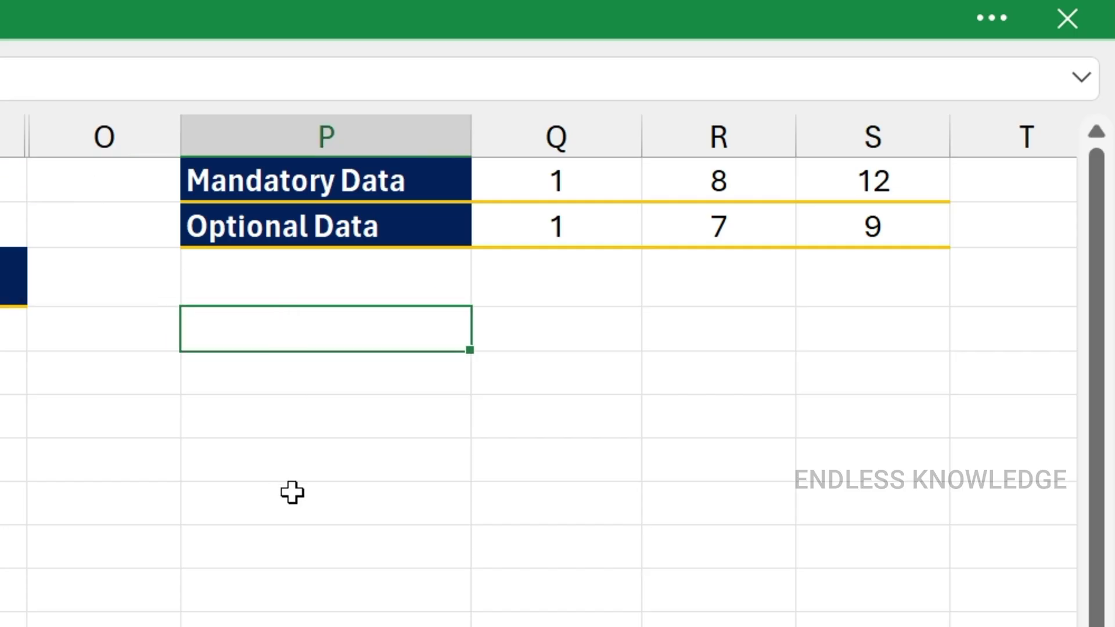
- Enter =CHOOSECOLS(A3:L13,1,8,12) in cell P4 to extract the Student Name, Average and Rank columns
{"action": "type", "text": "=cho"}
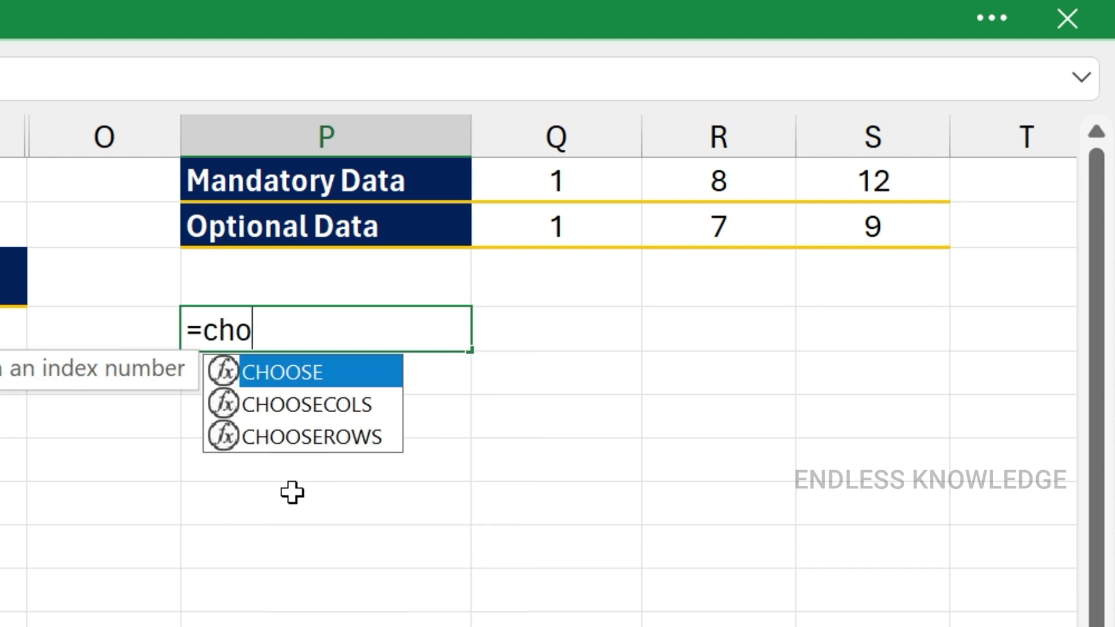
{"action": "key", "text": "Down"}
{"action": "key", "text": "Tab"}
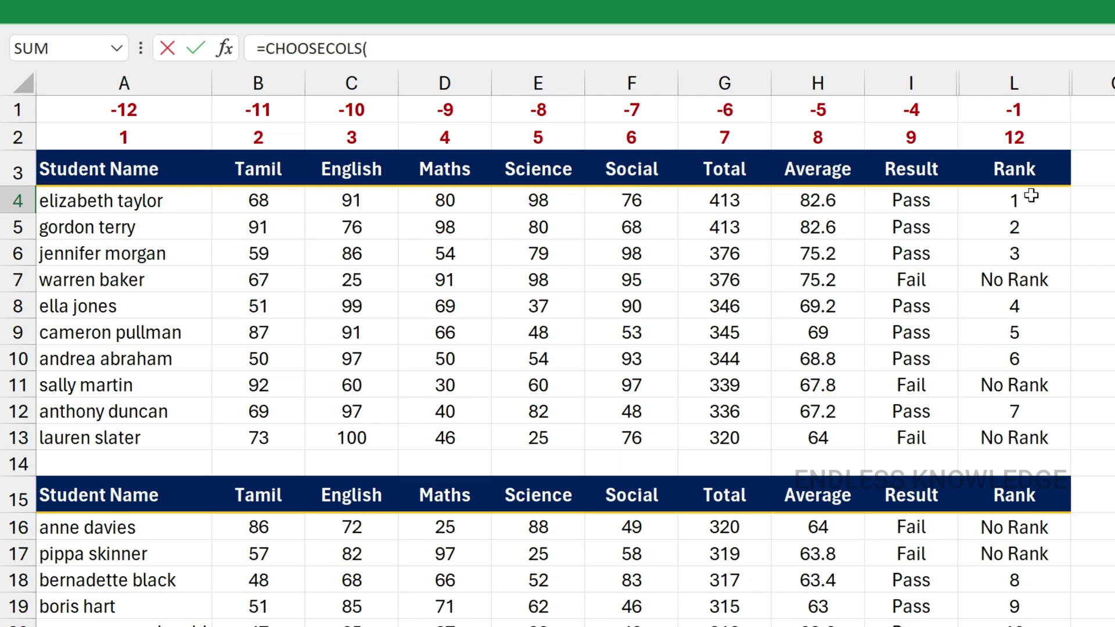
{"action": "type", "text": "v"}
{"action": "left_click_drag", "start_coordinate": [170, 167], "coordinate": [1006, 426]}
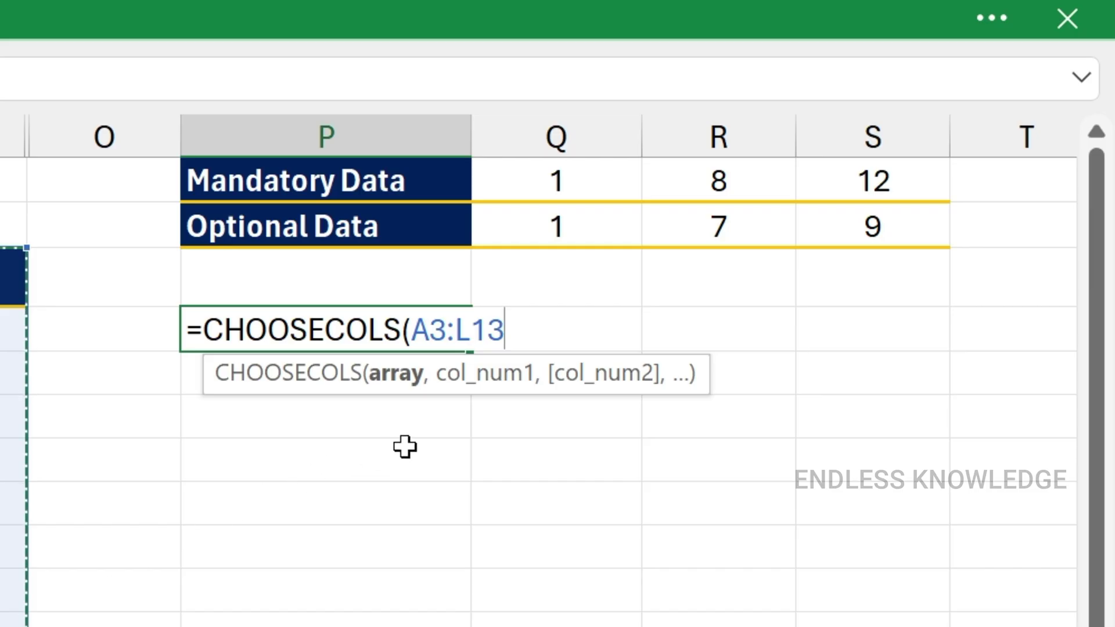
{"action": "type", "text": ","}
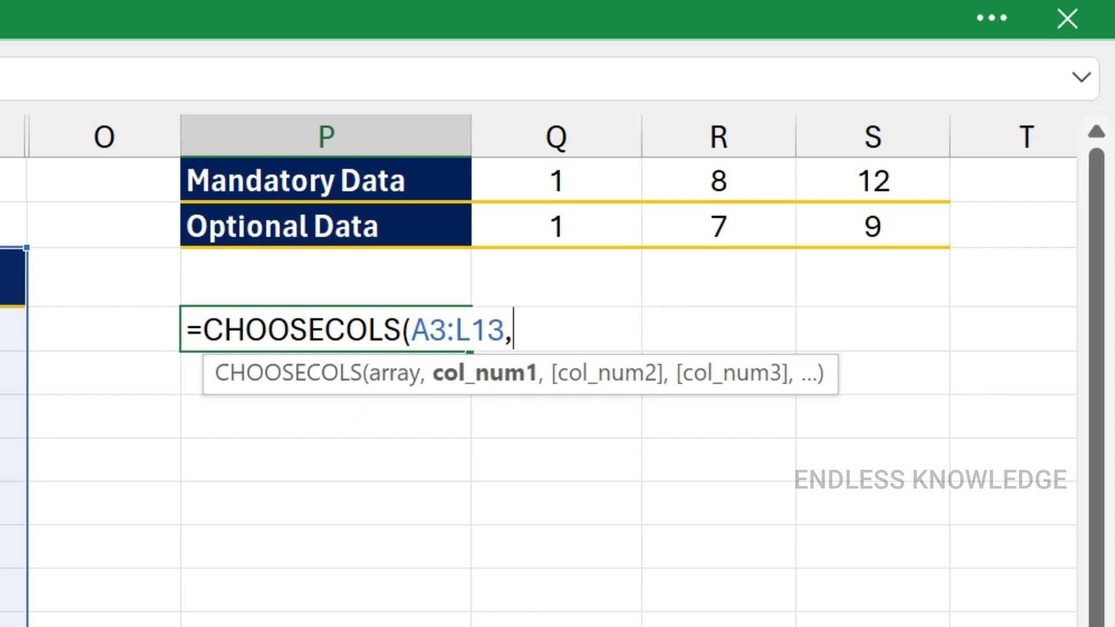
{"action": "type", "text": "1"}
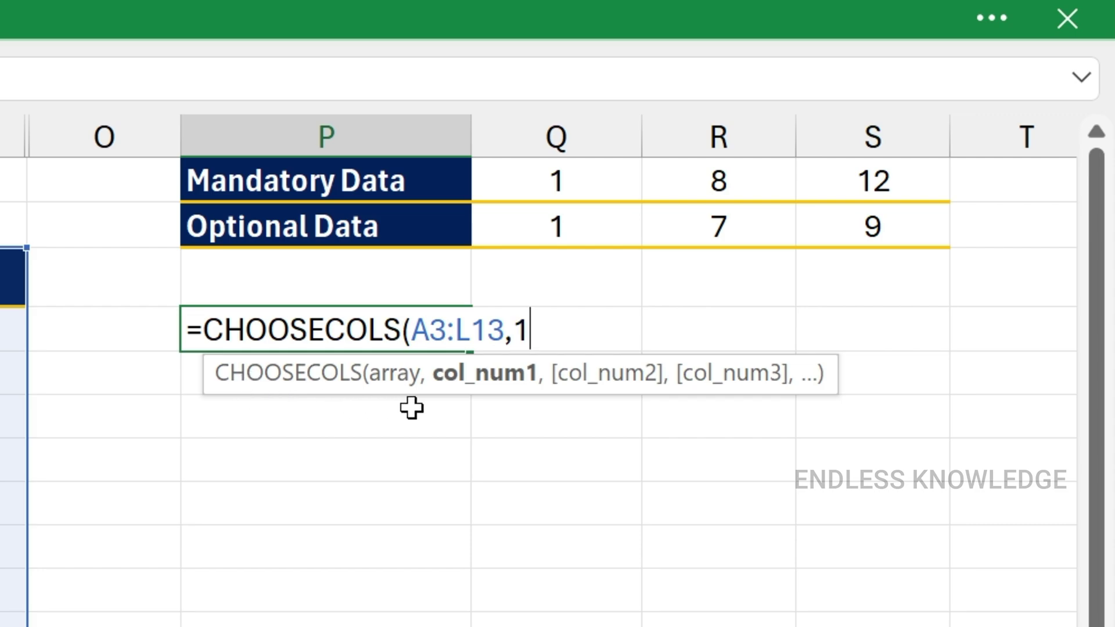
{"action": "type", "text": ","}
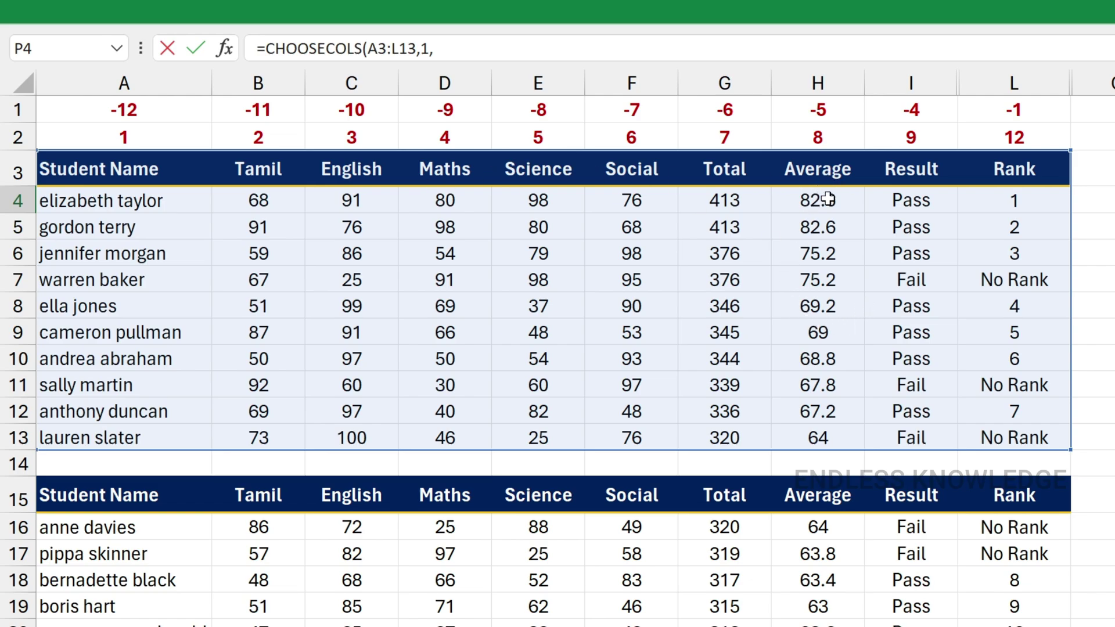
{"action": "type", "text": "8,12"}
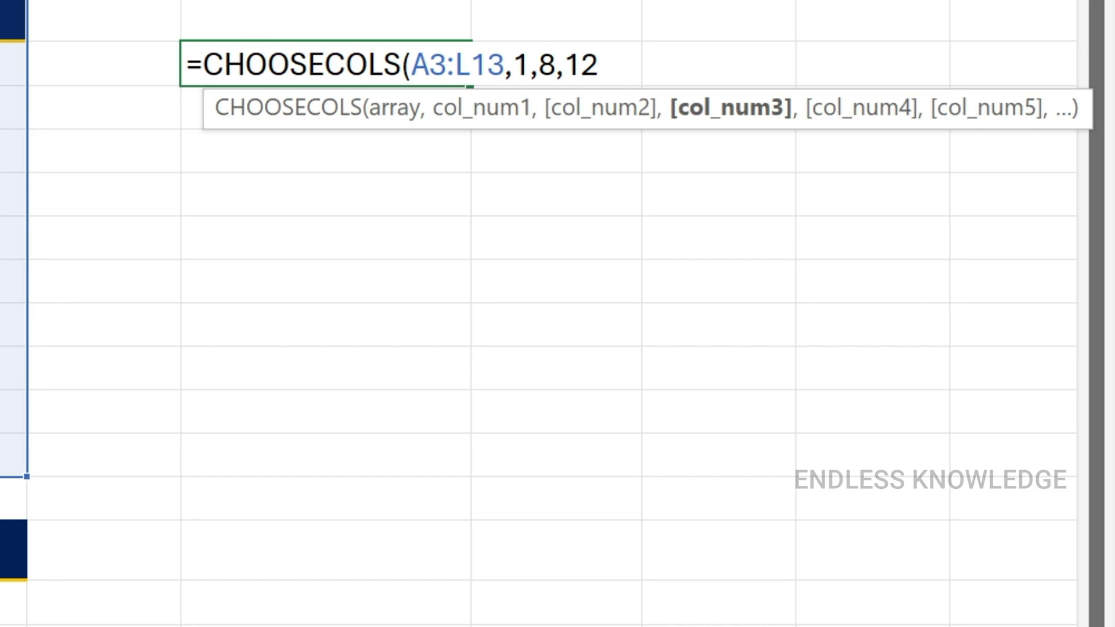
{"action": "type", "text": ")"}
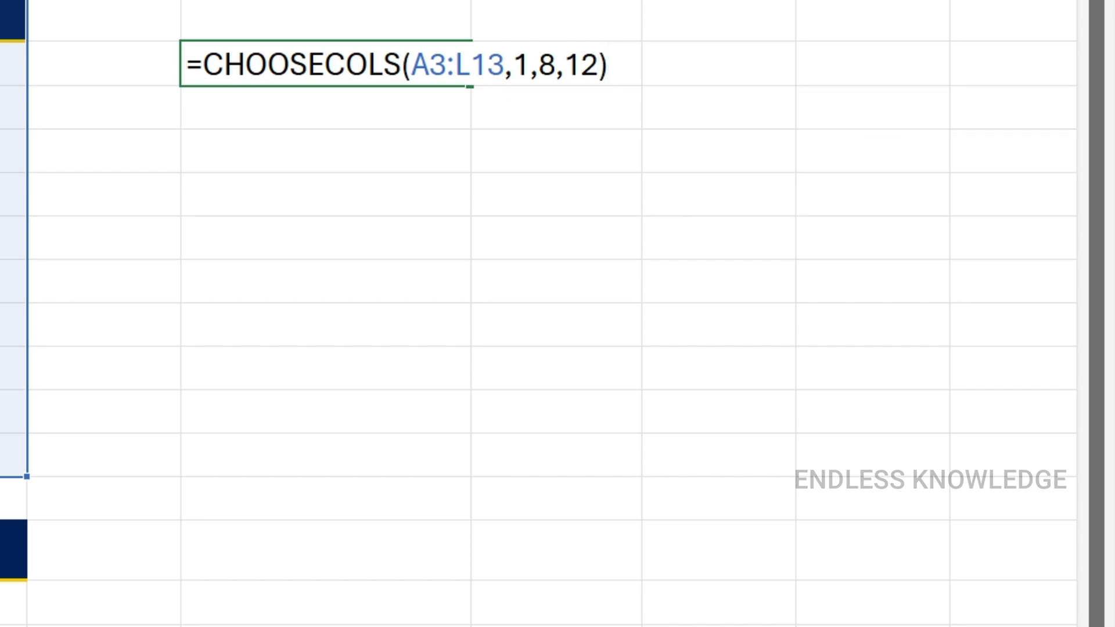
{"action": "key", "text": "Return"}
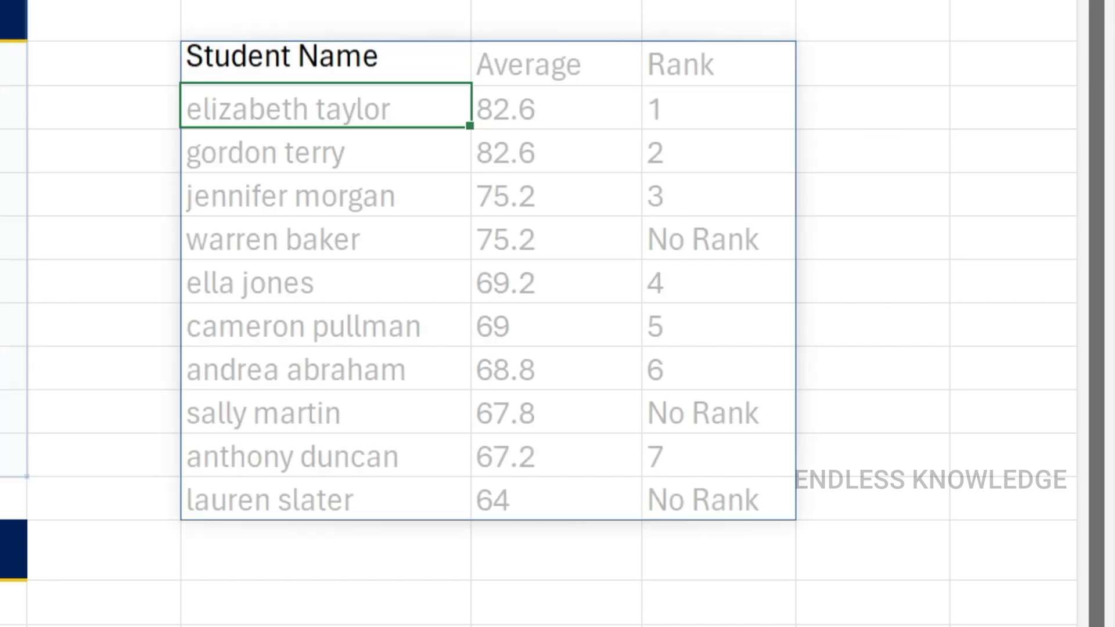
- Replace the separate column arguments in P4's CHOOSECOLS formula with the array constant {1,8,12}
{"action": "left_click", "coordinate": [360, 64]}
{"action": "double_click", "coordinate": [377, 46]}
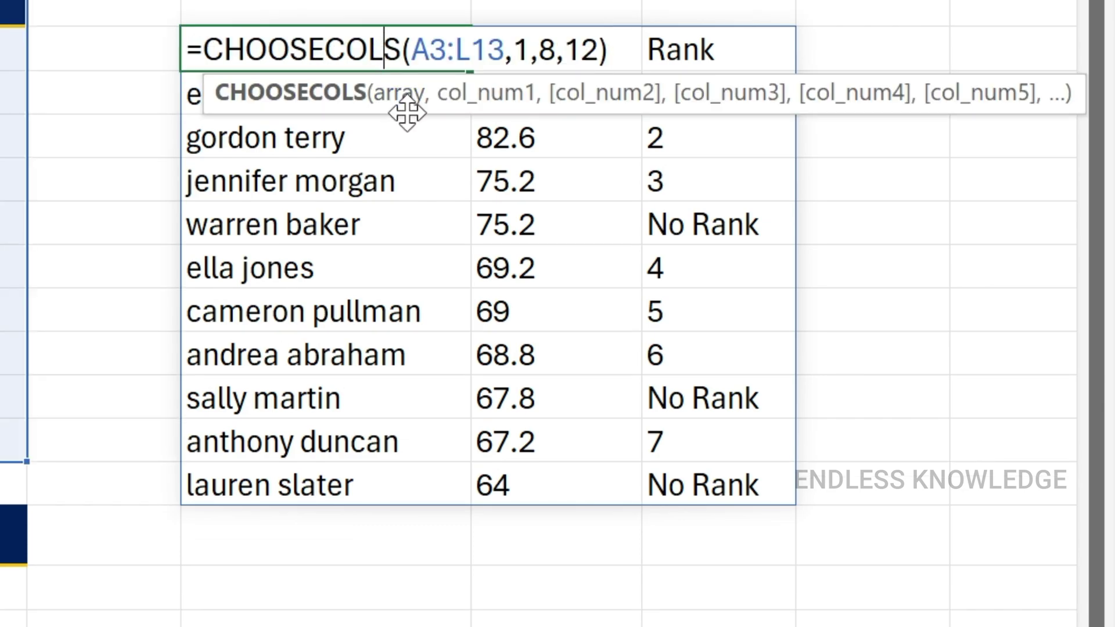
{"action": "left_click", "coordinate": [597, 48]}
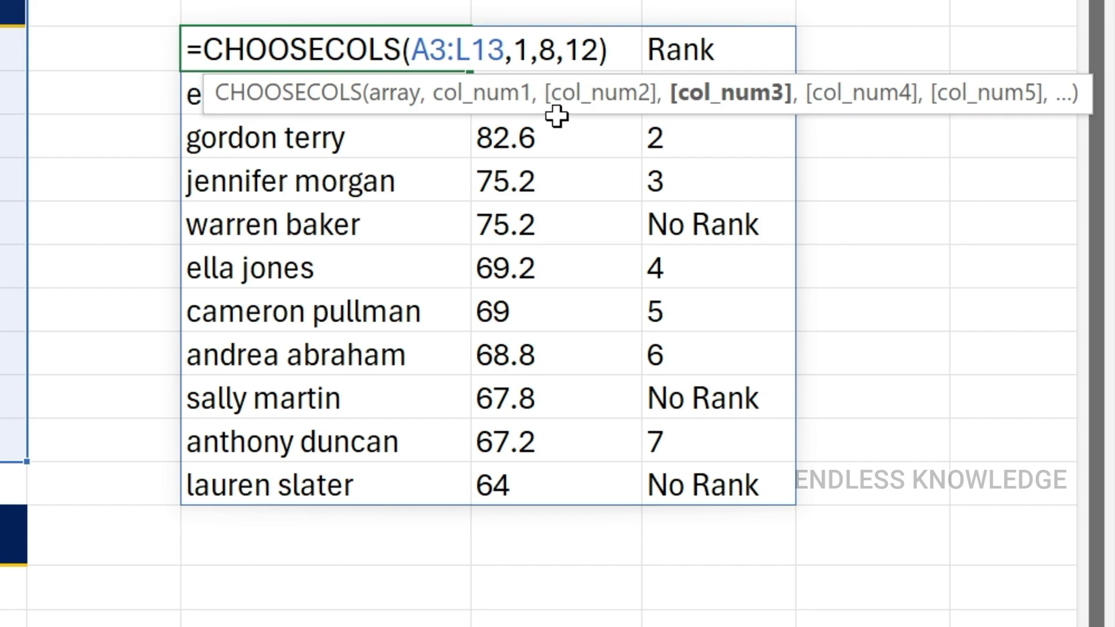
{"action": "key", "text": "BackSpace"}
{"action": "key", "text": "BackSpace"}
{"action": "key", "text": "BackSpace"}
{"action": "key", "text": "BackSpace"}
{"action": "key", "text": "BackSpace"}
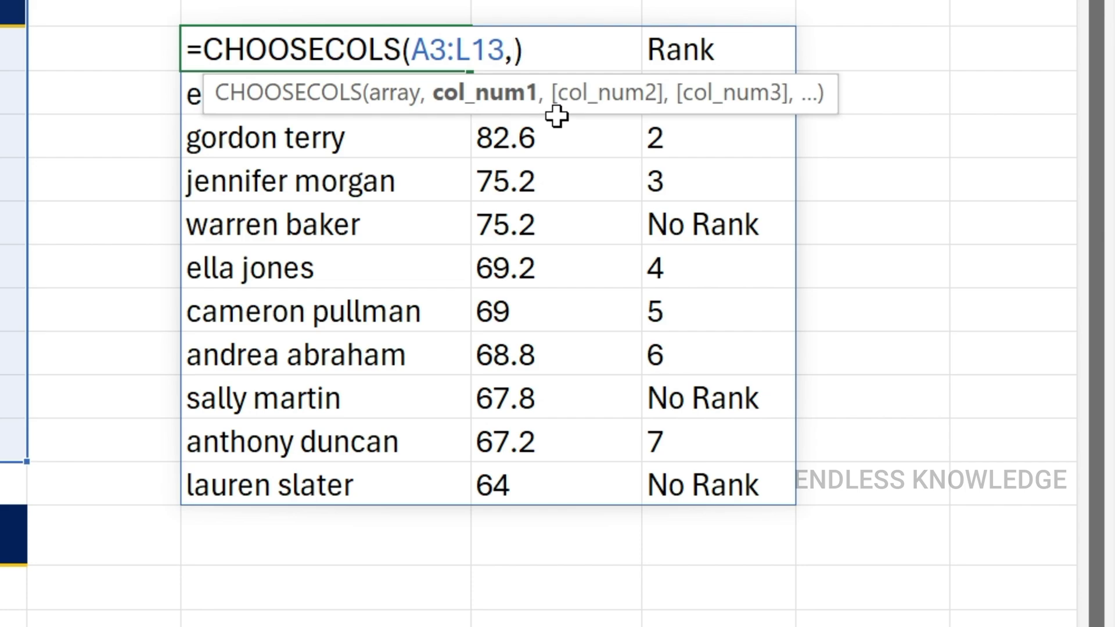
{"action": "type", "text": "{"}
{"action": "type", "text": "1,"}
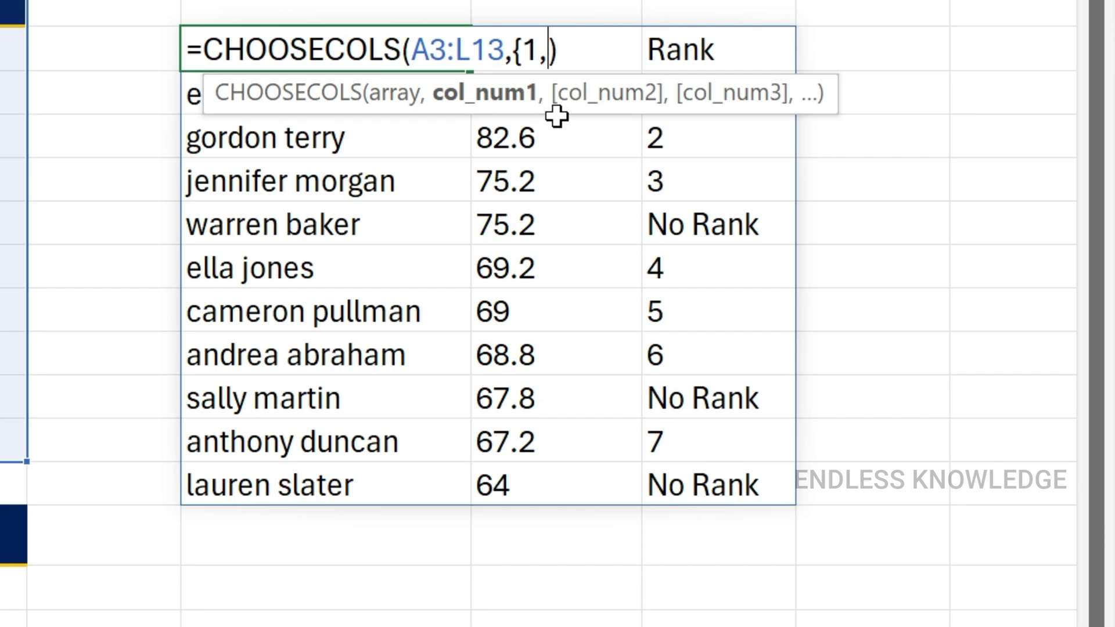
{"action": "type", "text": "8,"}
{"action": "type", "text": "12"}
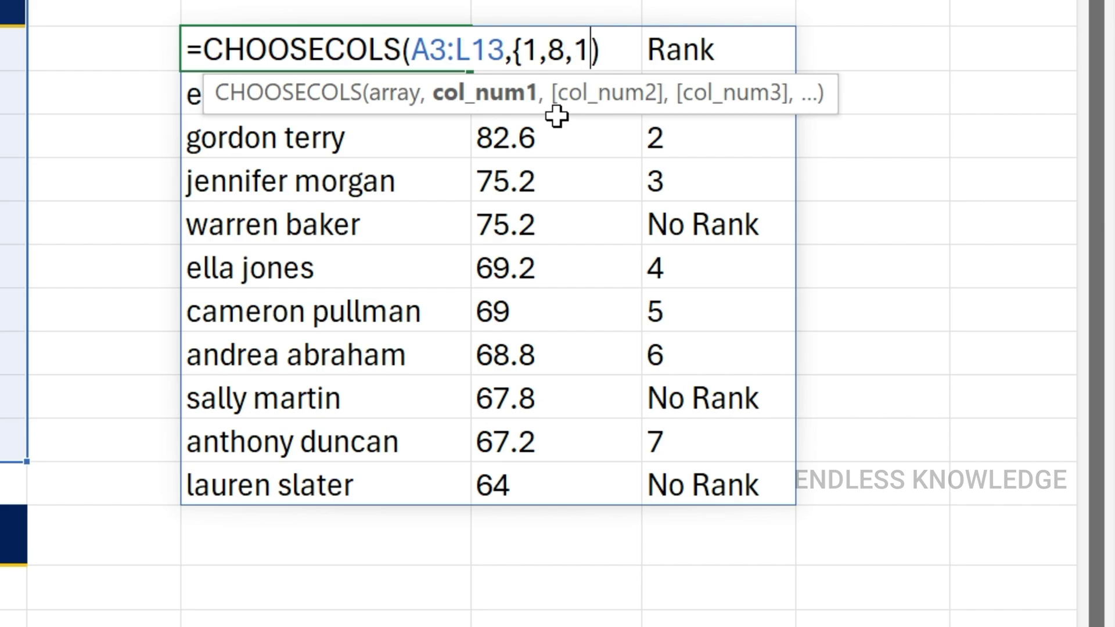
{"action": "type", "text": "}"}
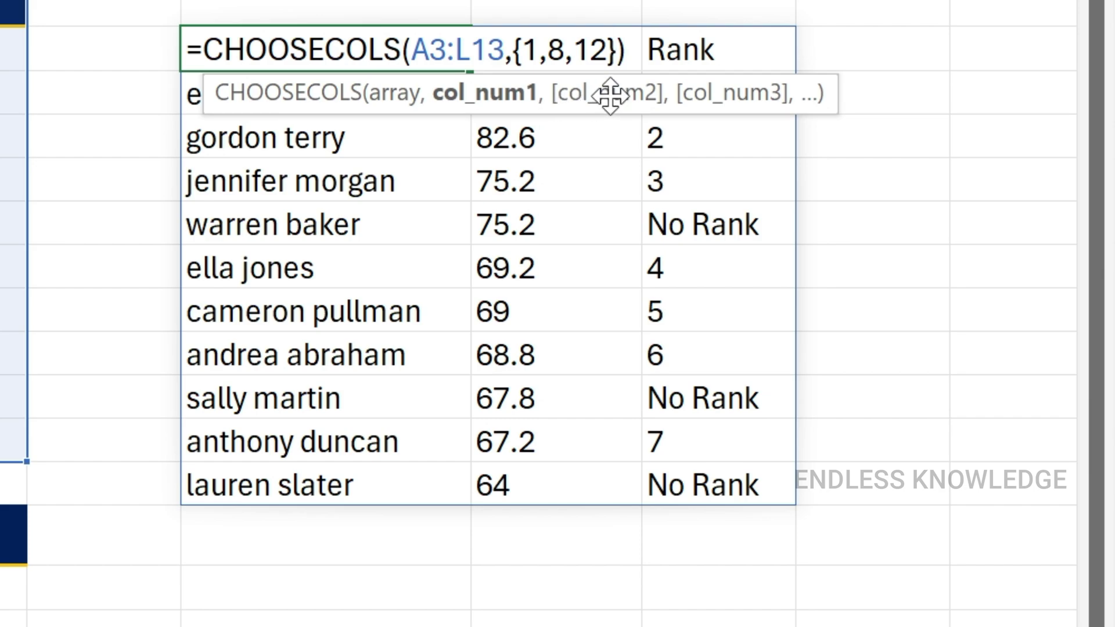
{"action": "left_click", "coordinate": [638, 58]}
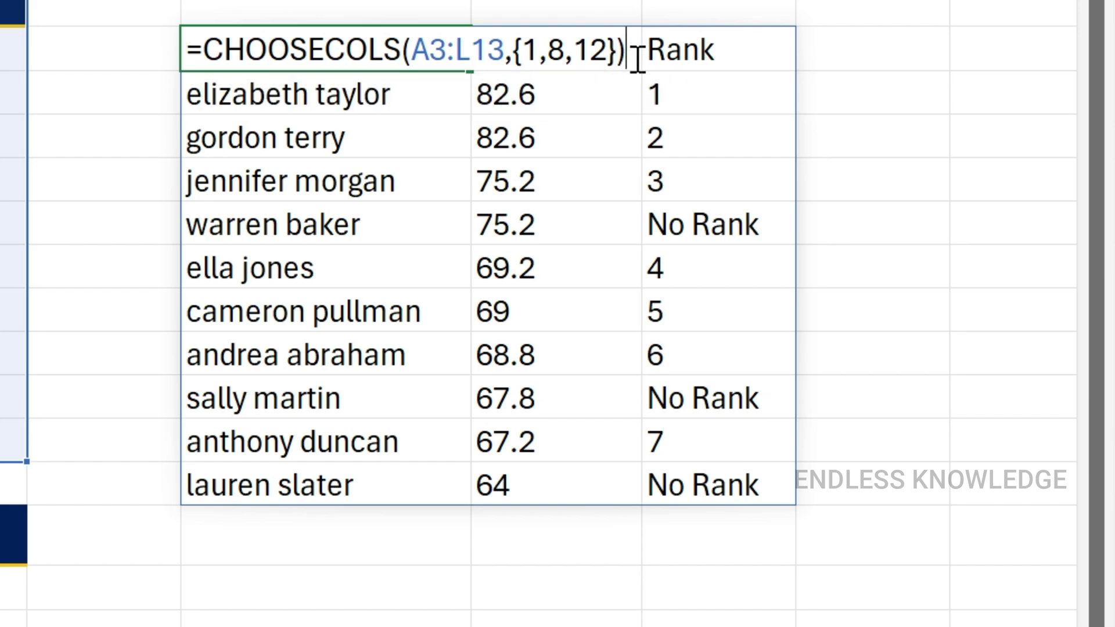
{"action": "key", "text": "Return"}
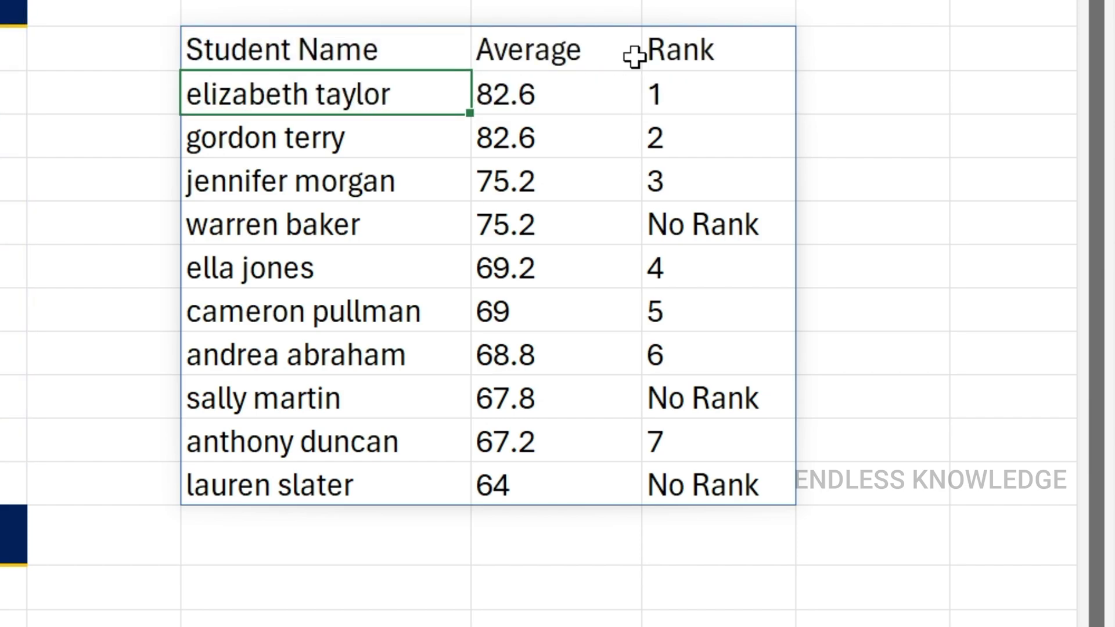
- Review the array constant {1,8,12} in P4's CHOOSECOLS formula without changing it
{"action": "double_click", "coordinate": [421, 46]}
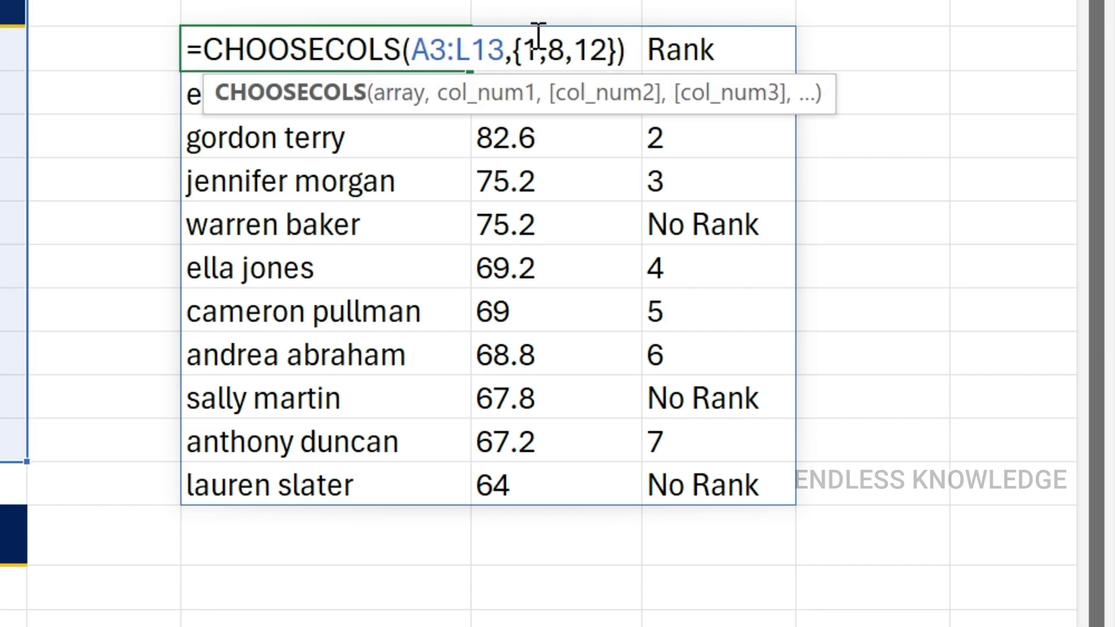
{"action": "left_click_drag", "start_coordinate": [528, 46], "coordinate": [610, 51]}
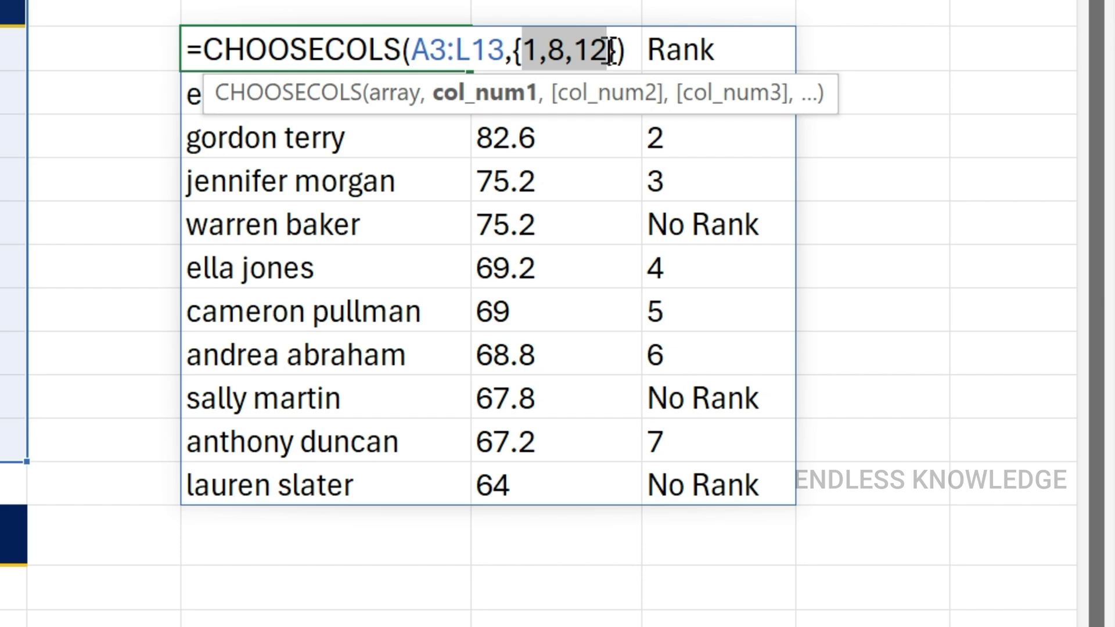
{"action": "key", "text": "Escape"}
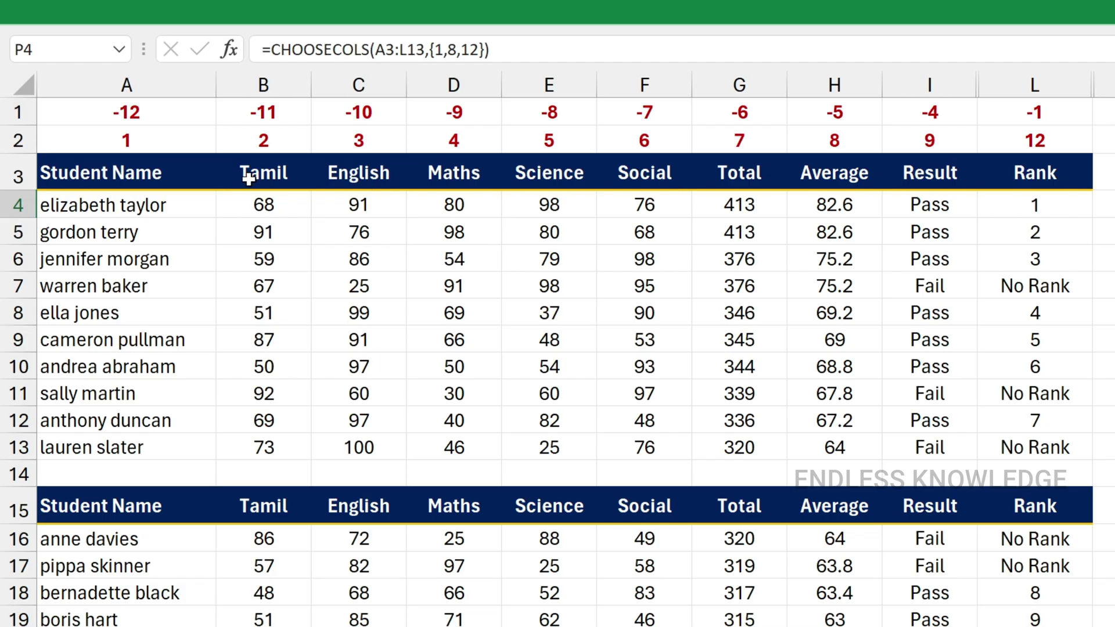
- Examine the student table's columns from the Student Name side and the Rank side, including the negative index numbers in L1:H1
{"action": "left_click_drag", "start_coordinate": [176, 176], "coordinate": [629, 451]}
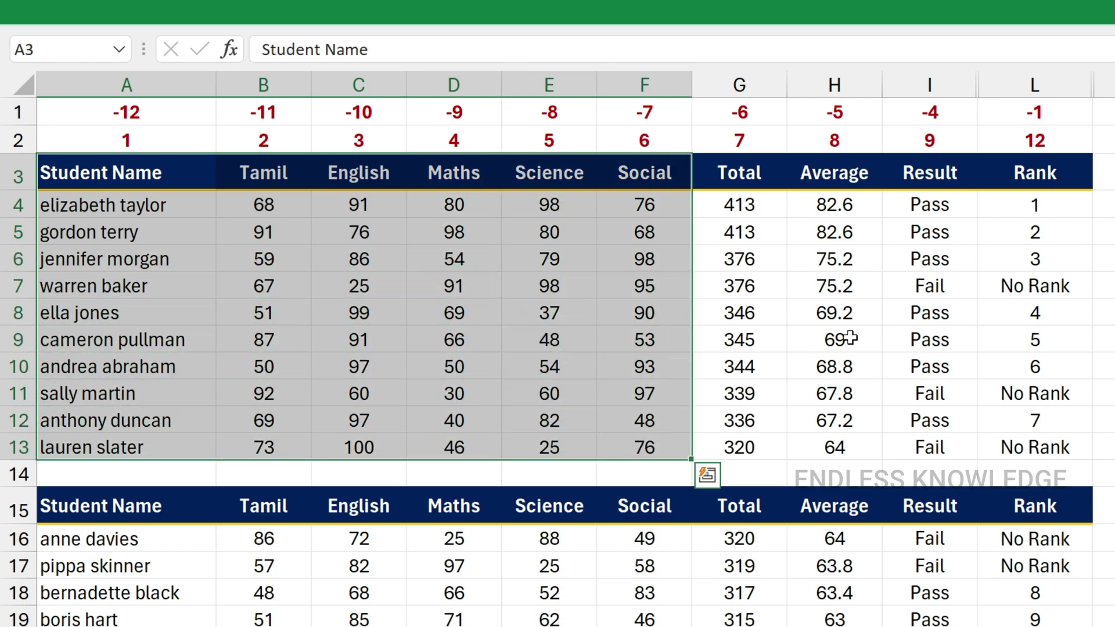
{"action": "left_click_drag", "start_coordinate": [1048, 170], "coordinate": [510, 448]}
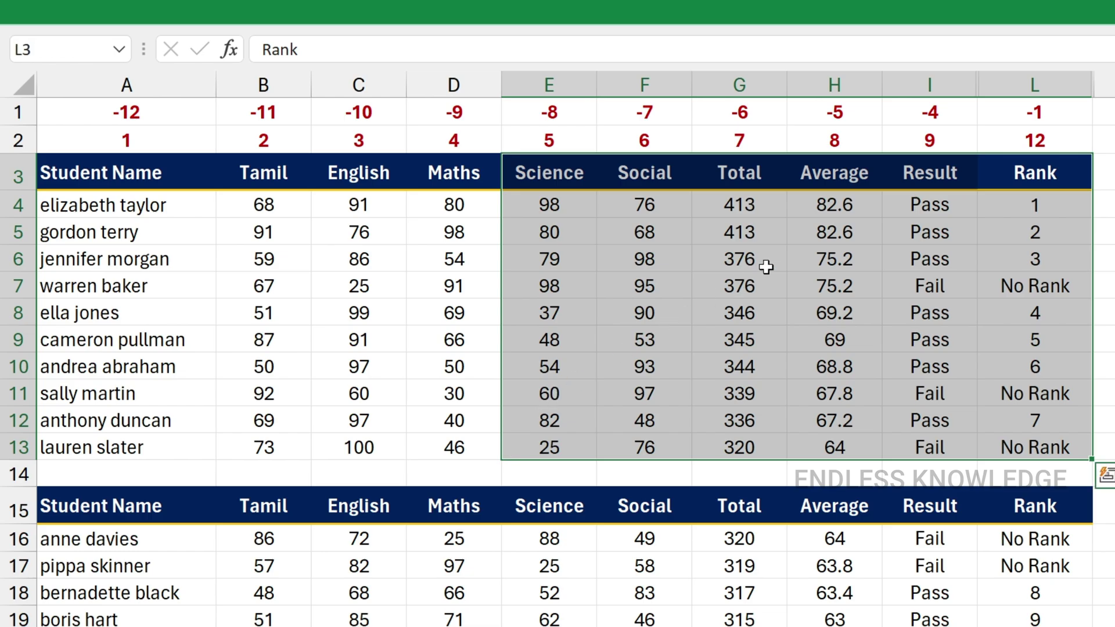
{"action": "left_click", "coordinate": [959, 195]}
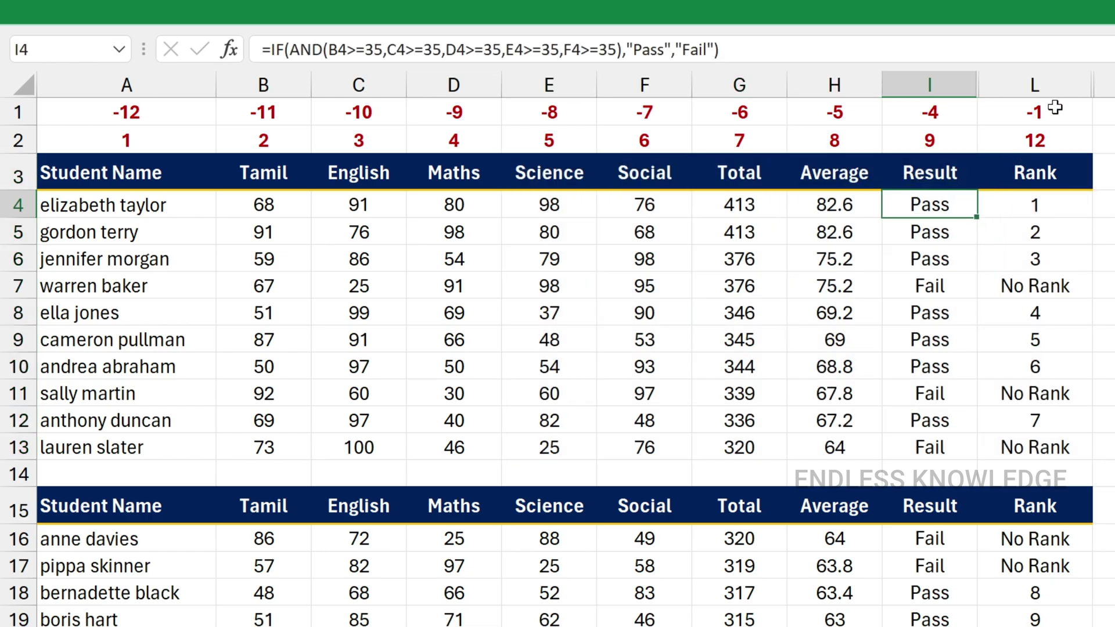
{"action": "left_click_drag", "start_coordinate": [1058, 111], "coordinate": [824, 114]}
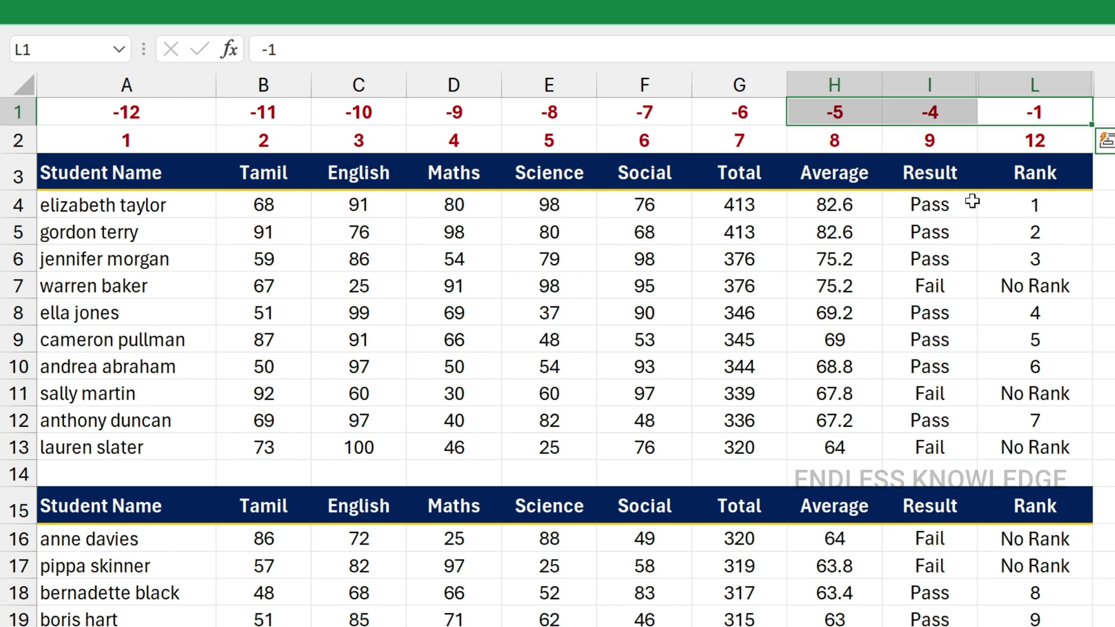
{"action": "left_click", "coordinate": [972, 223]}
{"action": "left_click", "coordinate": [1042, 202]}
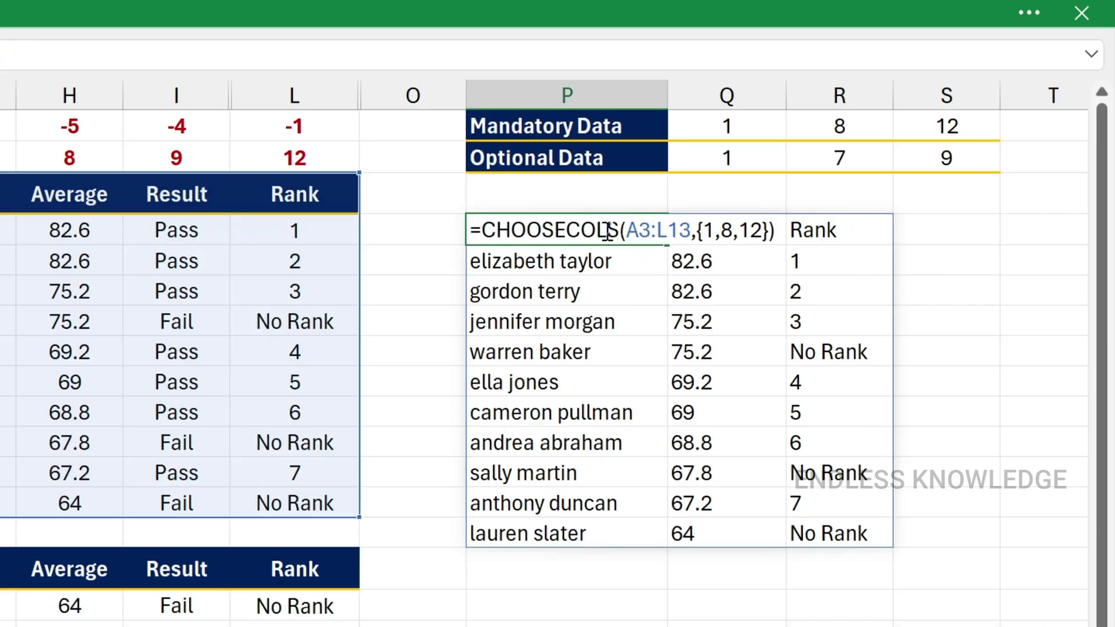
- Replace the array constant in P4's CHOOSECOLS formula with {-1,-5} to extract the Rank and Average columns
{"action": "left_click", "coordinate": [607, 229]}
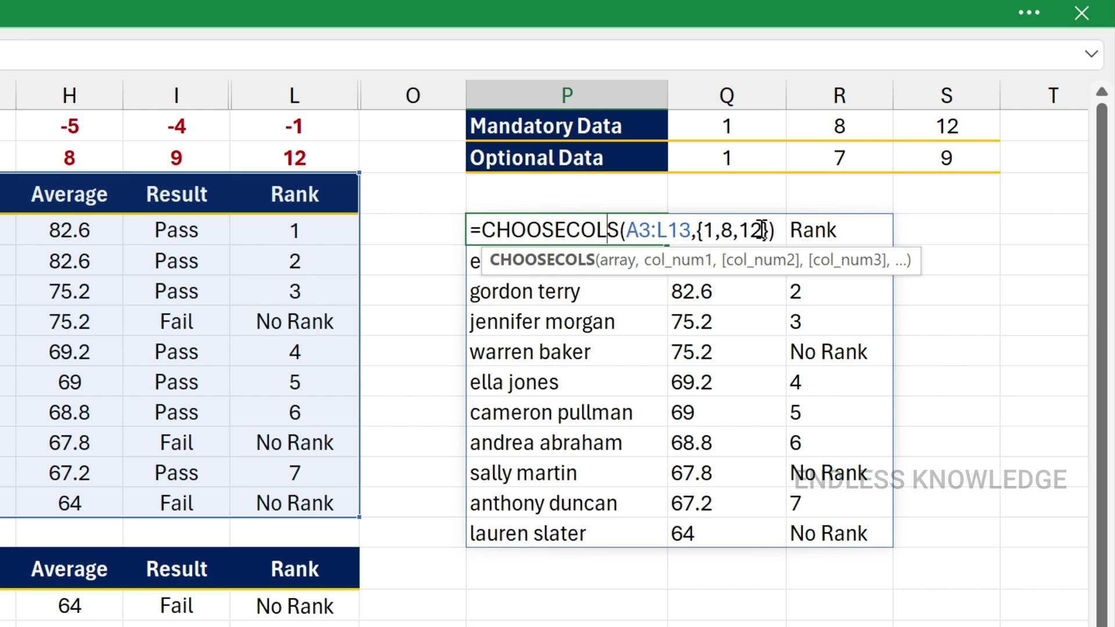
{"action": "left_click_drag", "start_coordinate": [762, 230], "coordinate": [709, 230]}
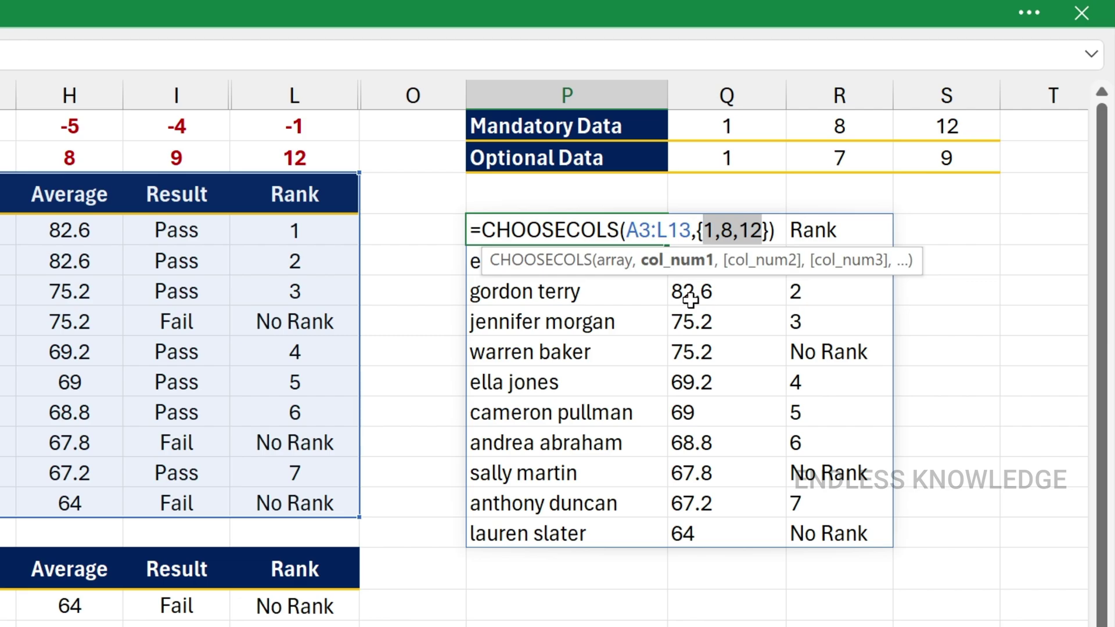
{"action": "key", "text": "BackSpace"}
{"action": "type", "text": "-1"}
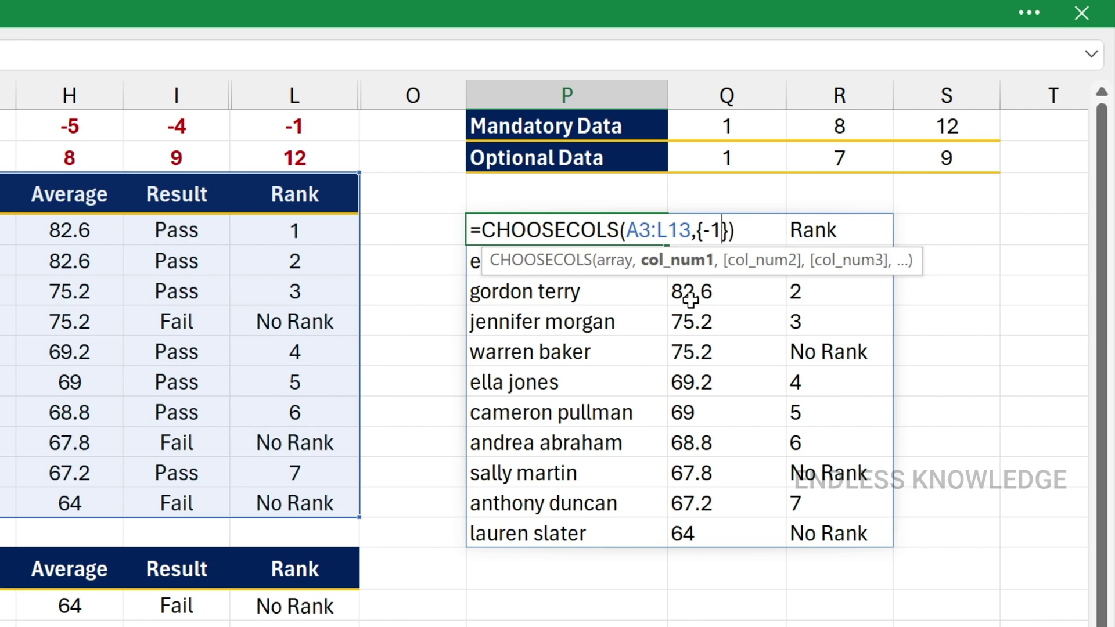
{"action": "type", "text": ",-5"}
{"action": "key", "text": "Return"}
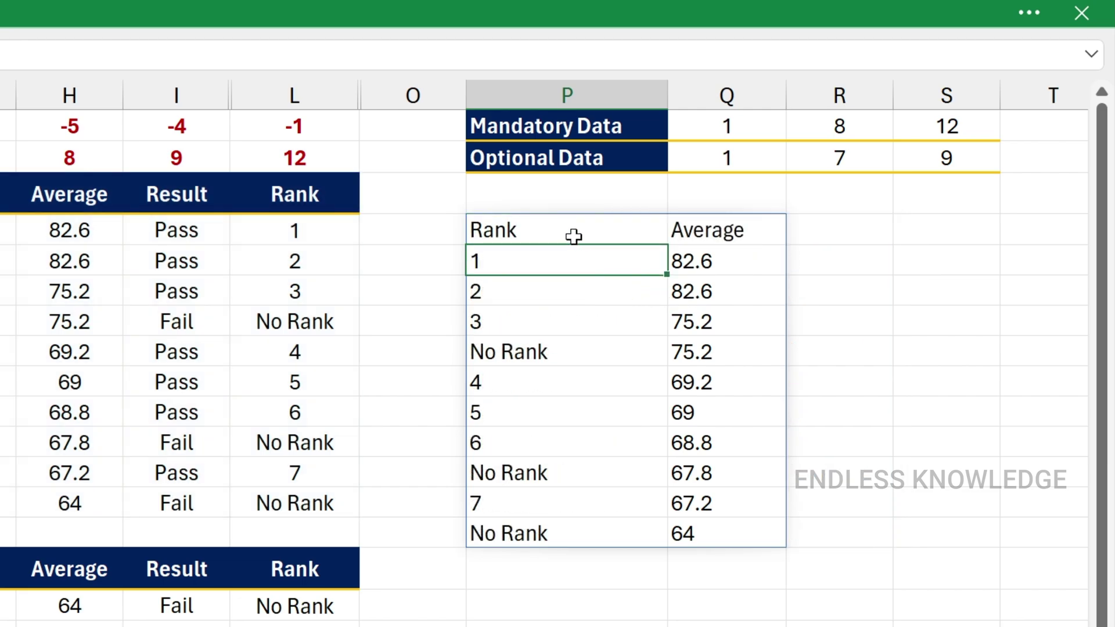
- Compare the extracted columns with the source table, counting from the Rank side and the Student Name side, and recheck P4's formula
{"action": "left_click", "coordinate": [746, 240]}
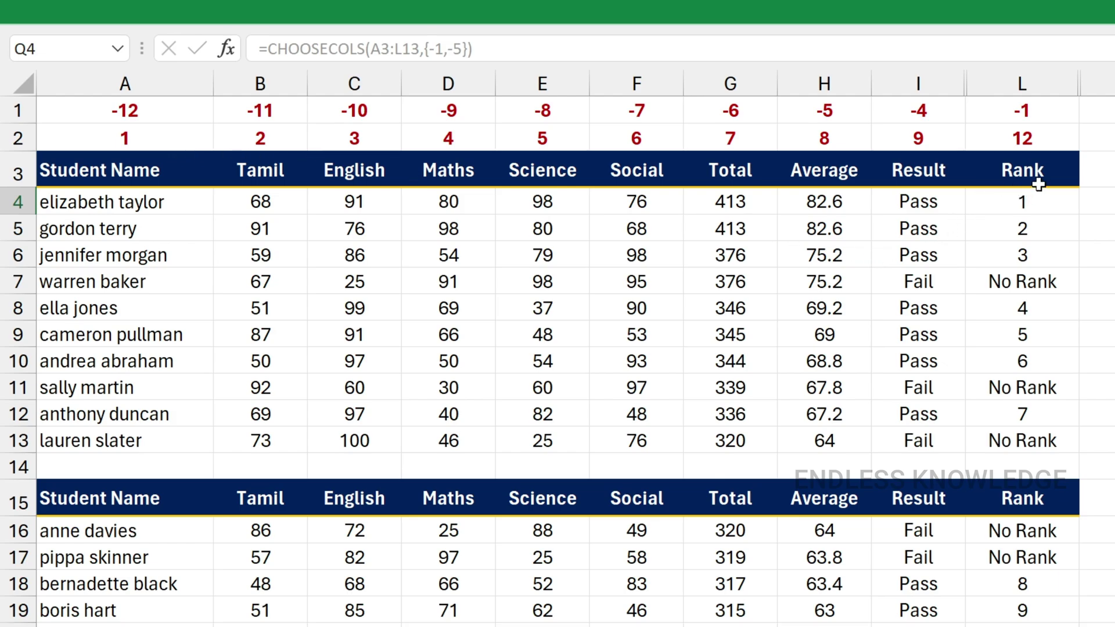
{"action": "left_click_drag", "start_coordinate": [1040, 172], "coordinate": [662, 440]}
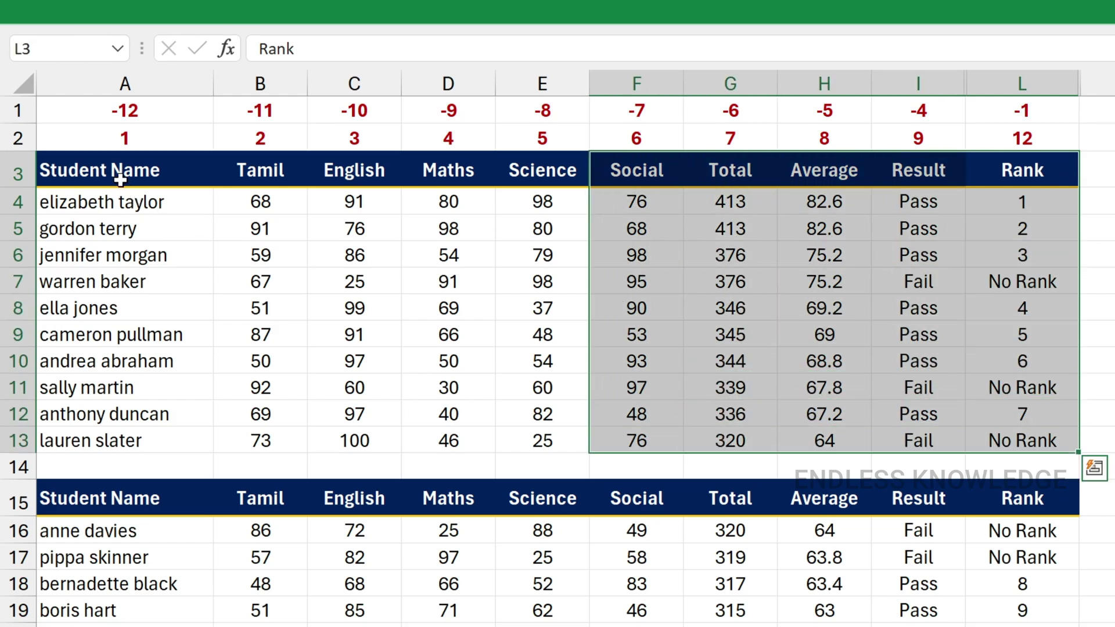
{"action": "left_click_drag", "start_coordinate": [120, 176], "coordinate": [525, 430]}
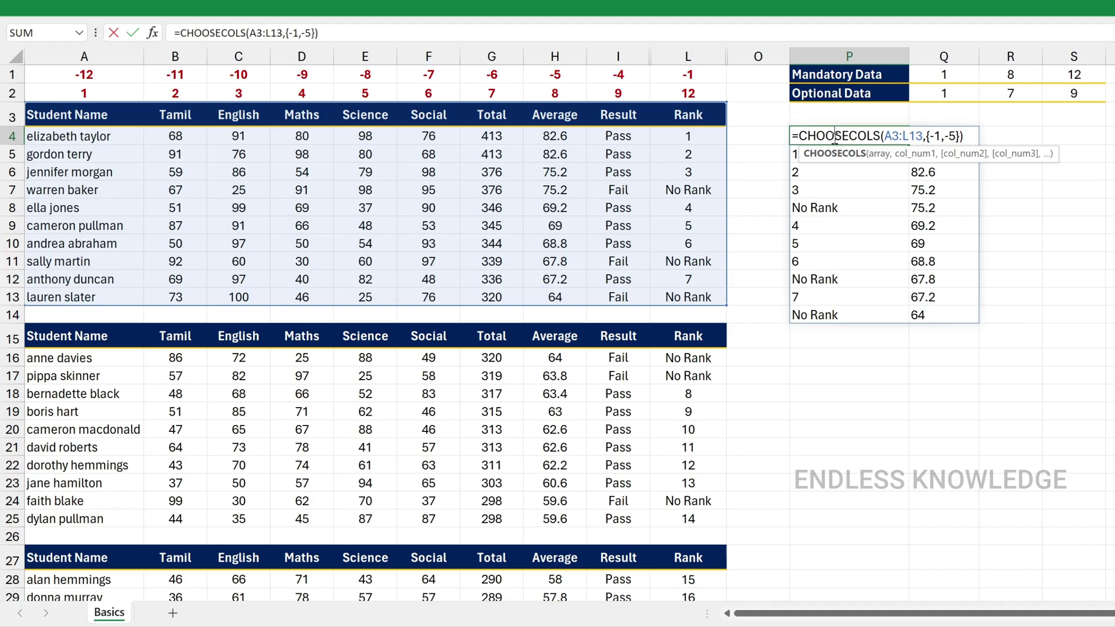
{"action": "key", "text": "ctrl+Return"}
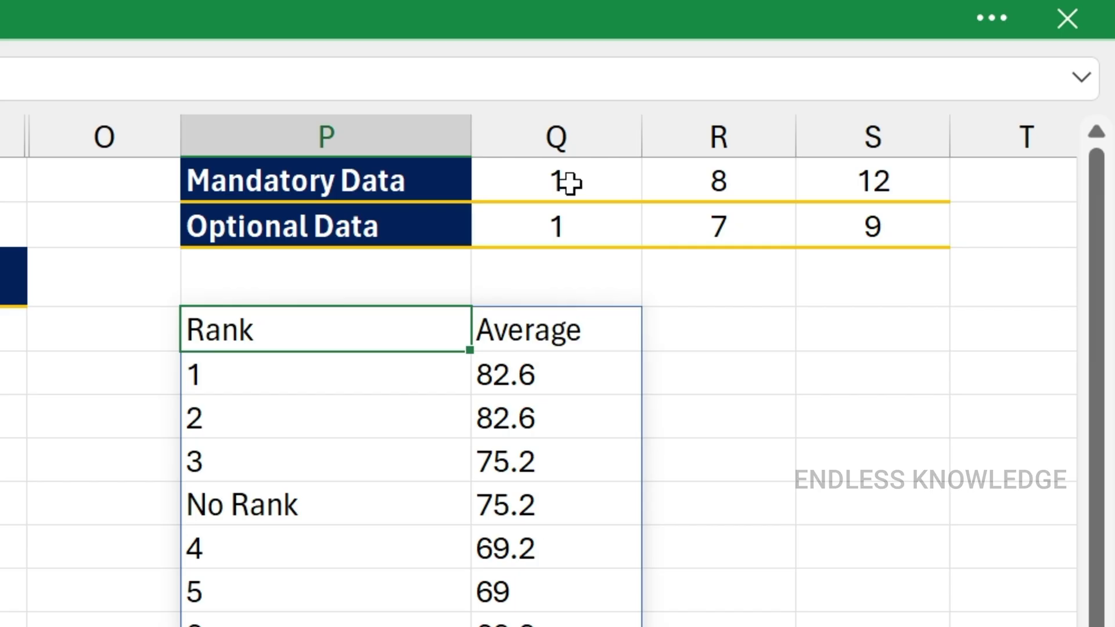
- Replace the array constant in P4's CHOOSECOLS formula with the Mandatory Data range Q1:S1
{"action": "left_click_drag", "start_coordinate": [949, 75], "coordinate": [1057, 75]}
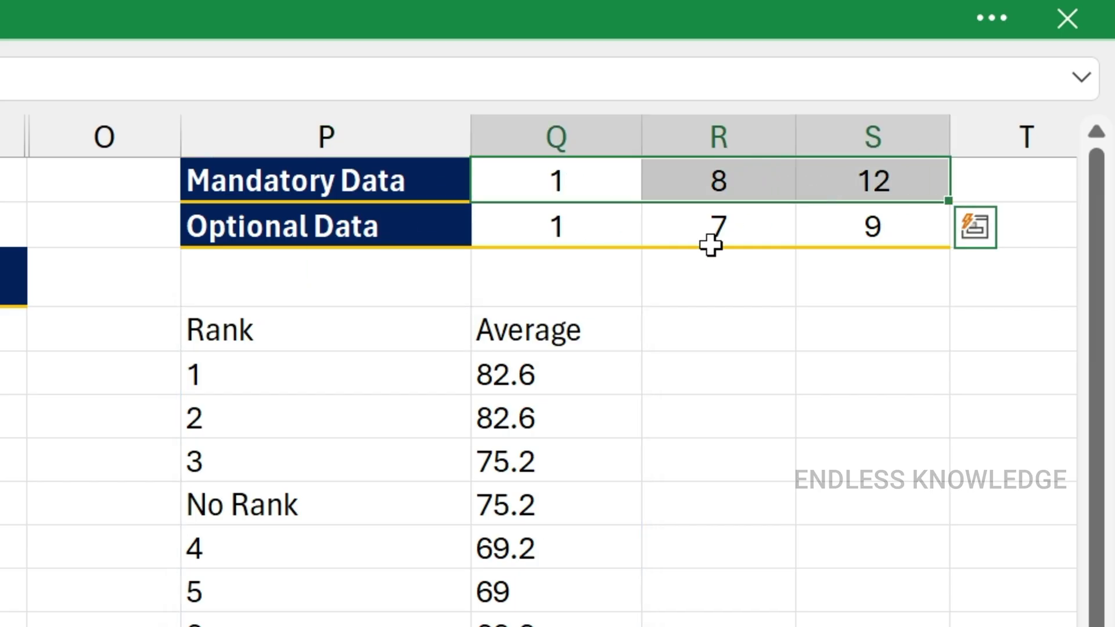
{"action": "double_click", "coordinate": [389, 337]}
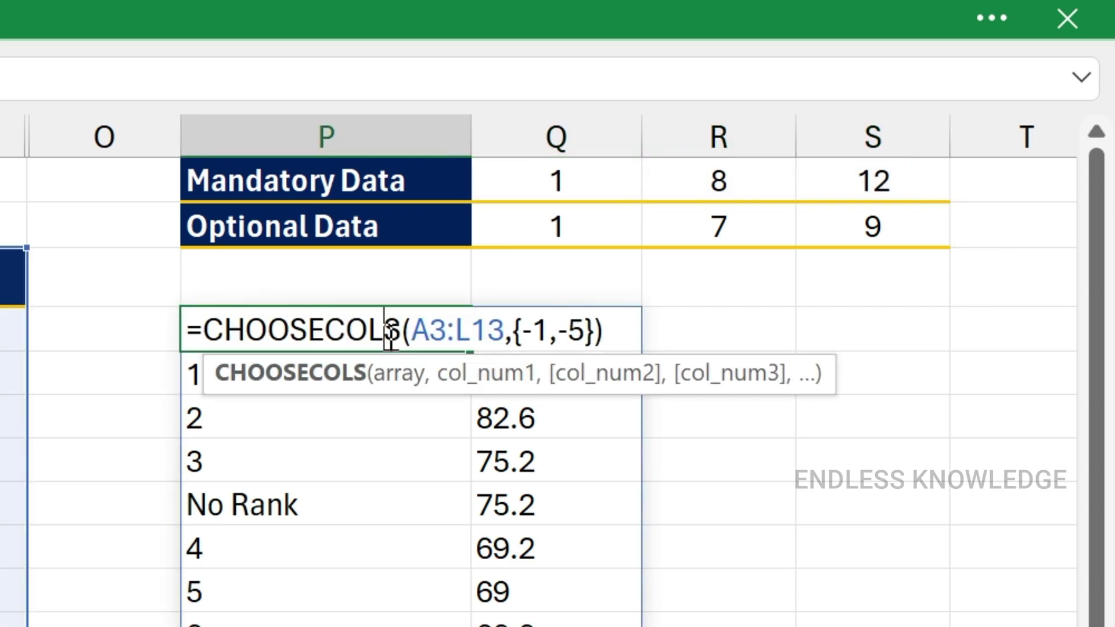
{"action": "left_click_drag", "start_coordinate": [516, 327], "coordinate": [594, 329]}
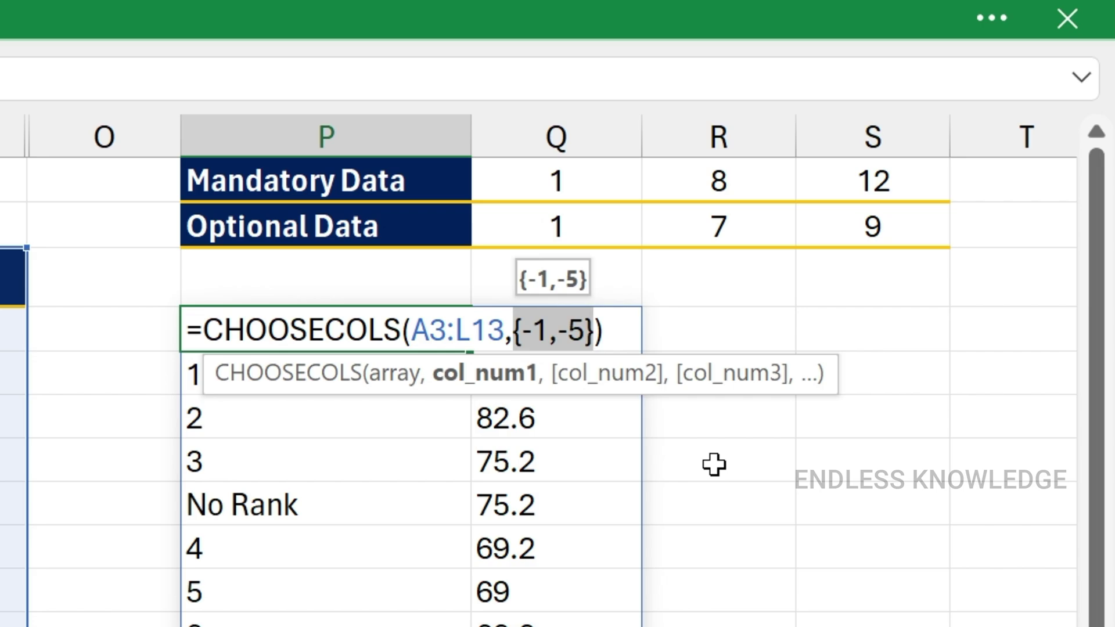
{"action": "key", "text": "Delete"}
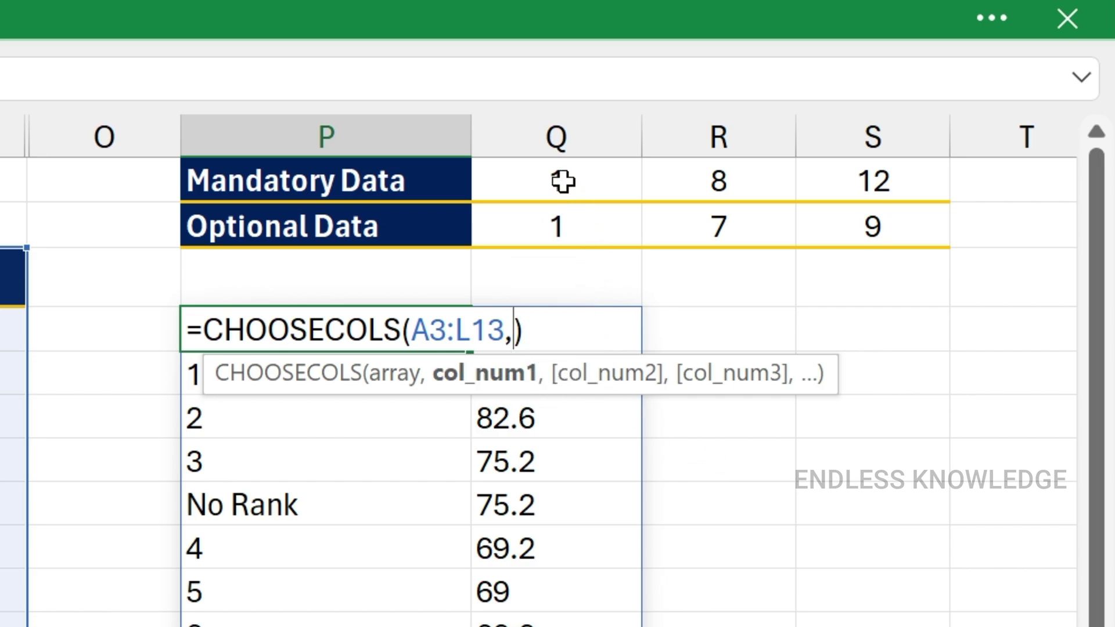
{"action": "left_click_drag", "start_coordinate": [562, 182], "coordinate": [843, 182]}
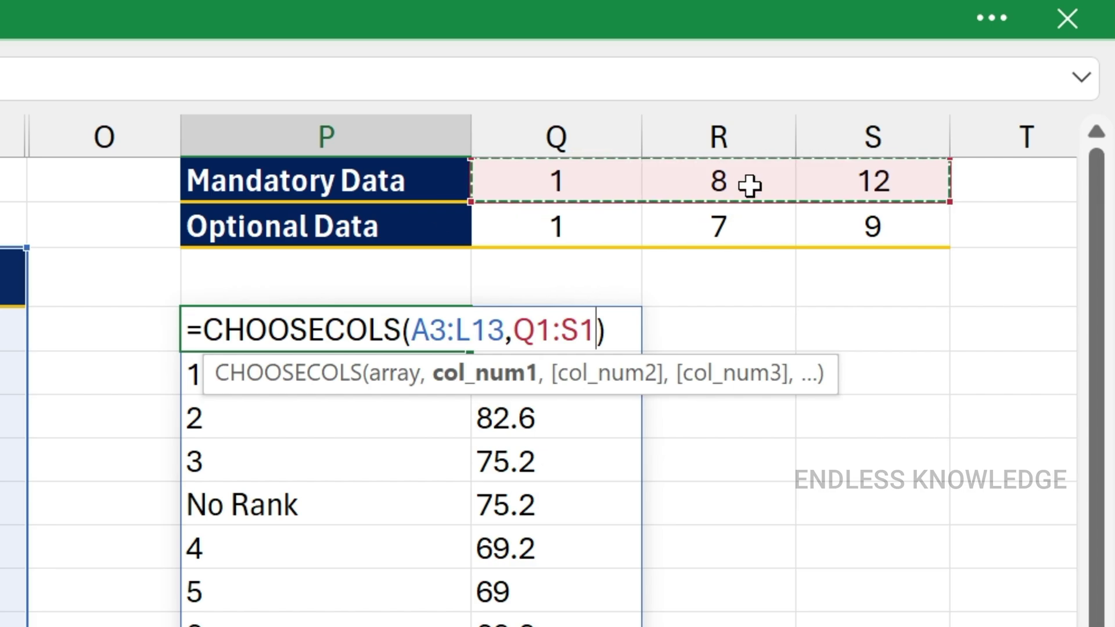
{"action": "key", "text": "Return"}
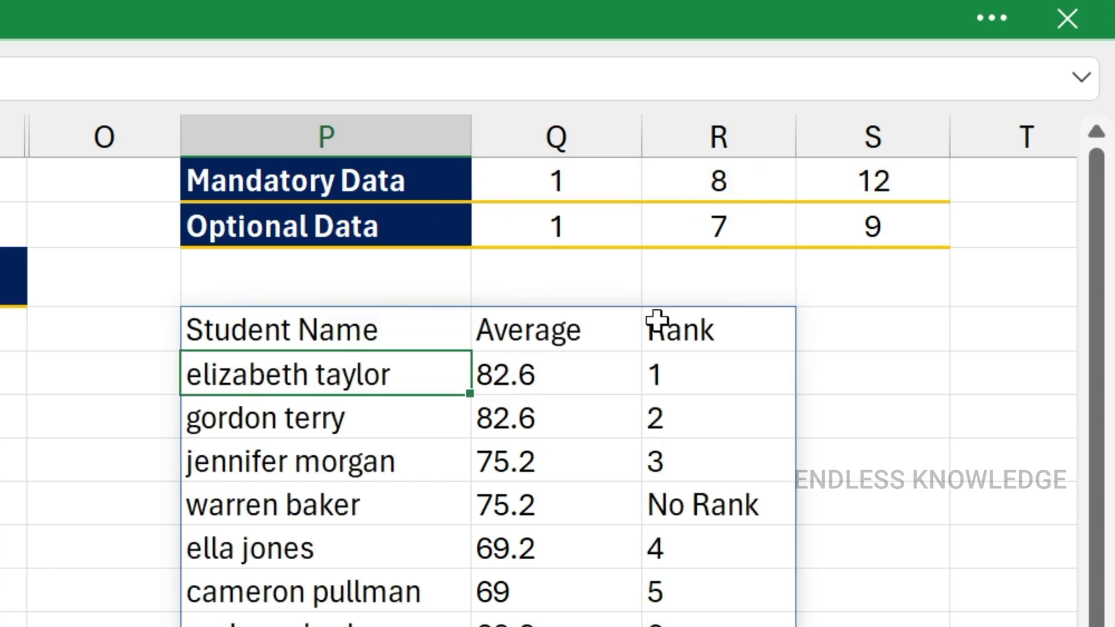
- Change the column argument in P4's CHOOSECOLS formula to the Optional Data range Q2:S2
{"action": "double_click", "coordinate": [410, 338]}
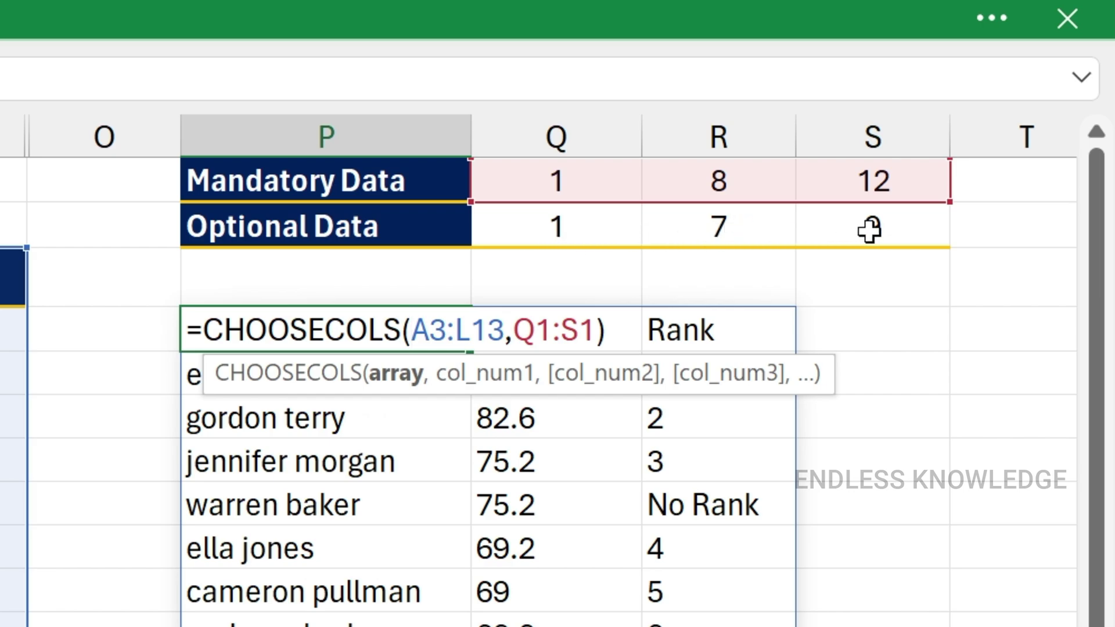
{"action": "left_click_drag", "start_coordinate": [513, 330], "coordinate": [592, 320]}
{"action": "left_click_drag", "start_coordinate": [565, 229], "coordinate": [876, 223]}
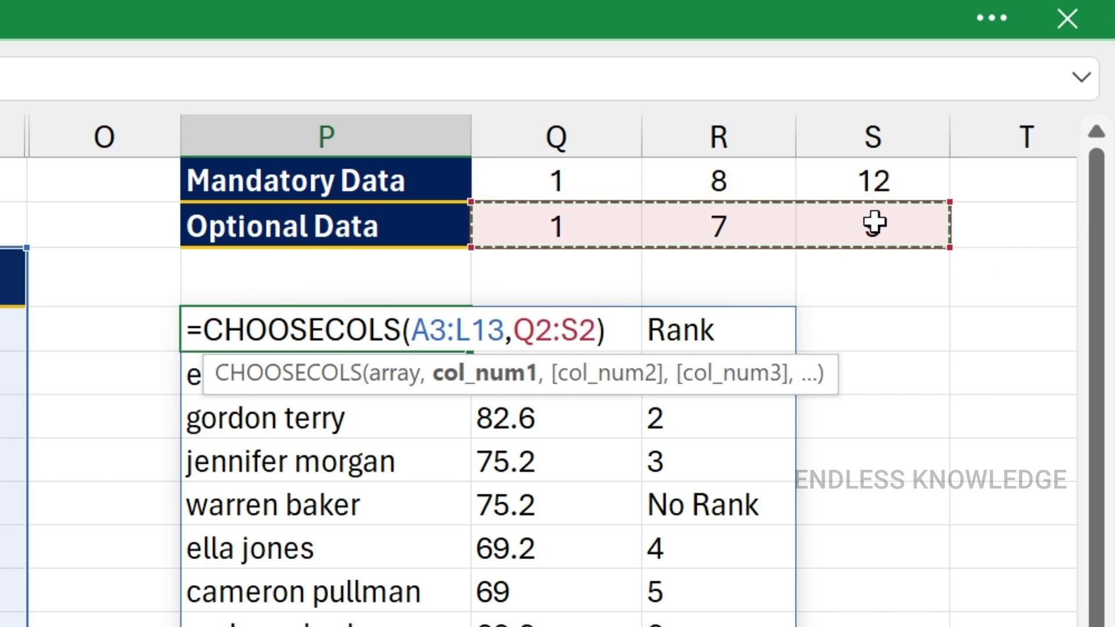
{"action": "key", "text": "Return"}
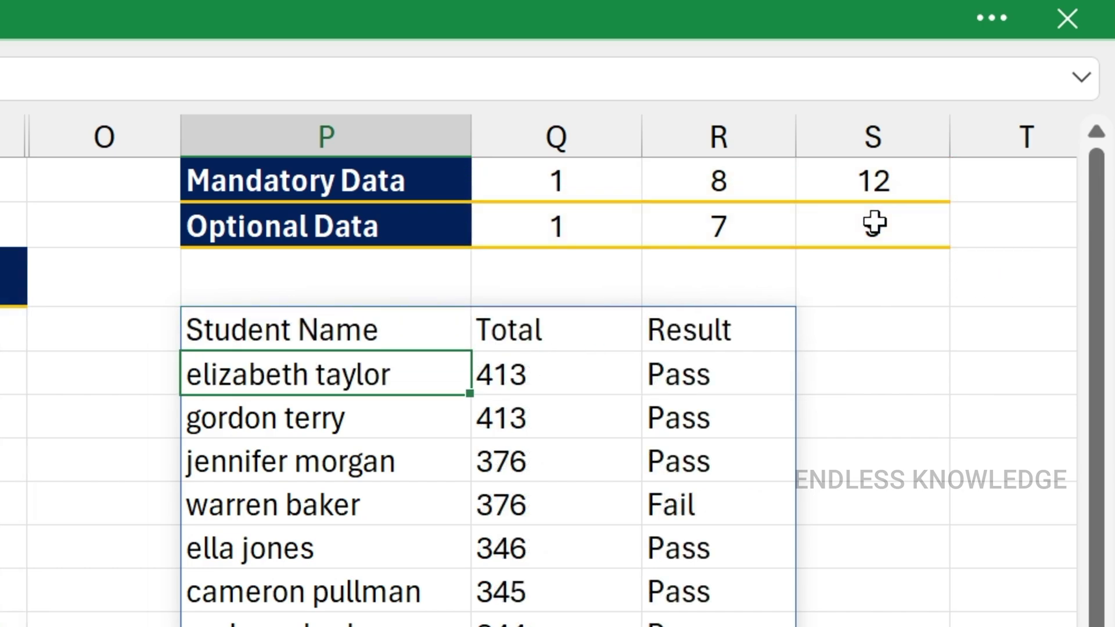
{"action": "left_click", "coordinate": [427, 342]}
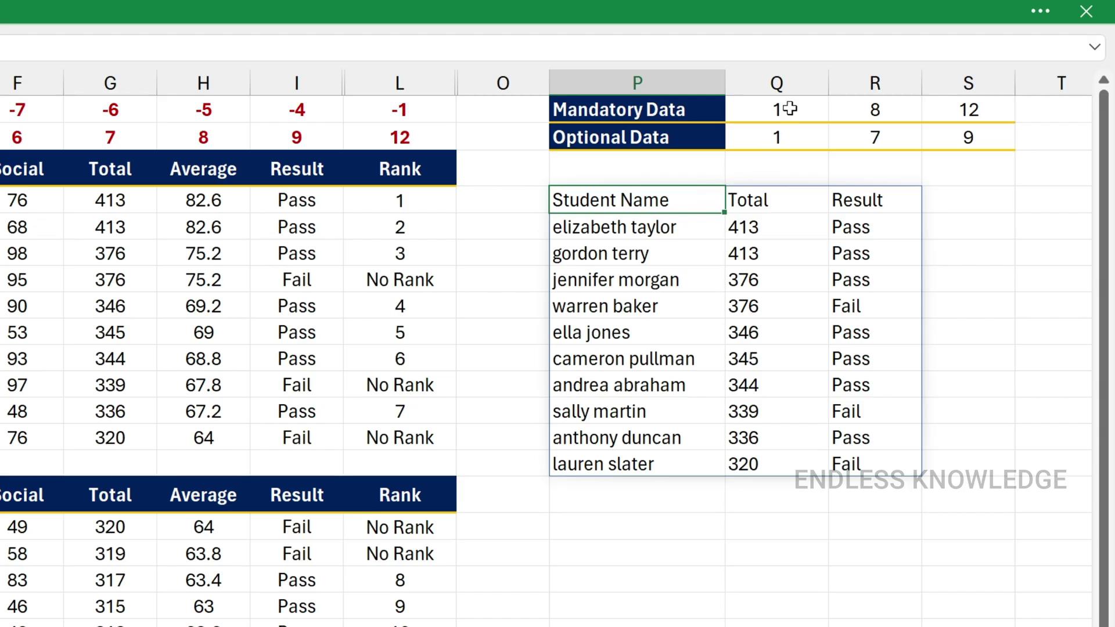
- Set up list data validation for cell Q1 with the source =$A$2:$L$2
{"action": "left_click", "coordinate": [579, 182]}
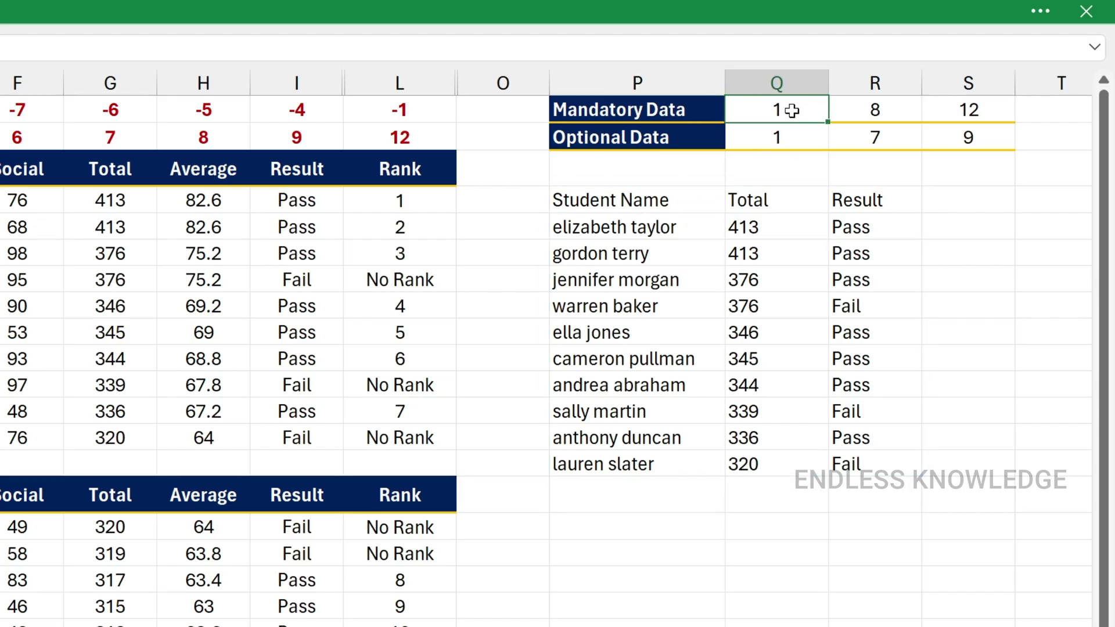
{"action": "left_click", "coordinate": [355, 9]}
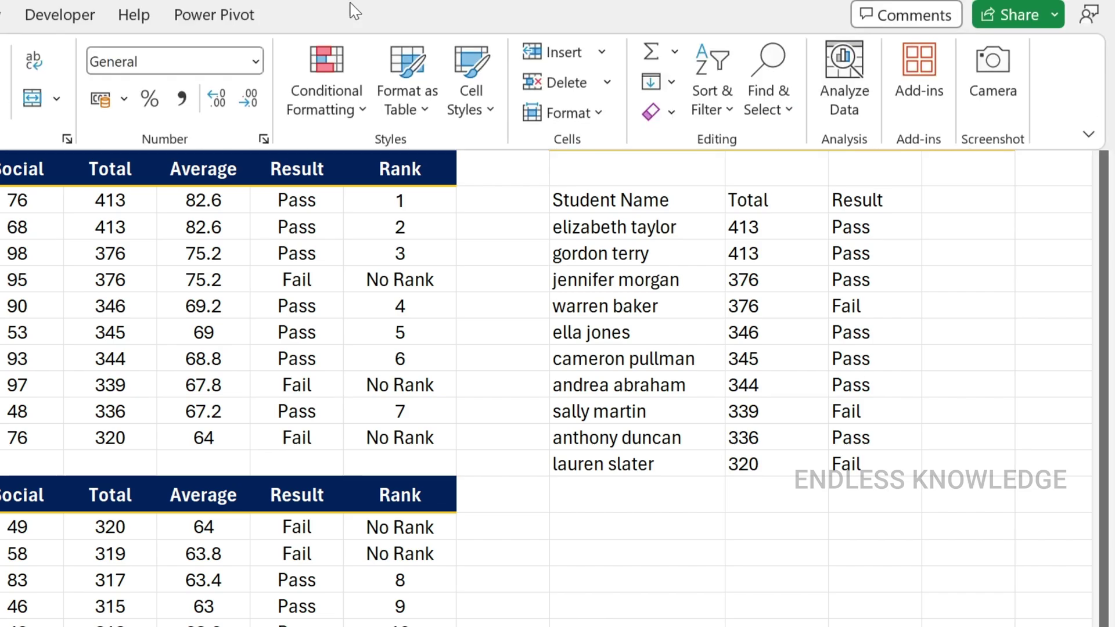
{"action": "left_click", "coordinate": [0, 76]}
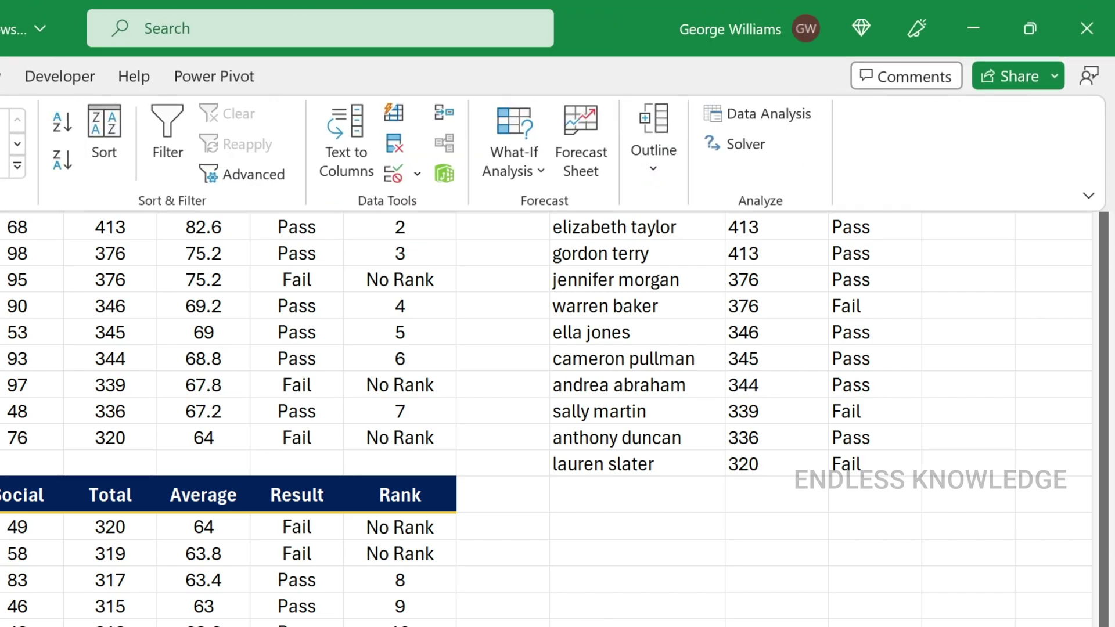
{"action": "left_click", "coordinate": [394, 173]}
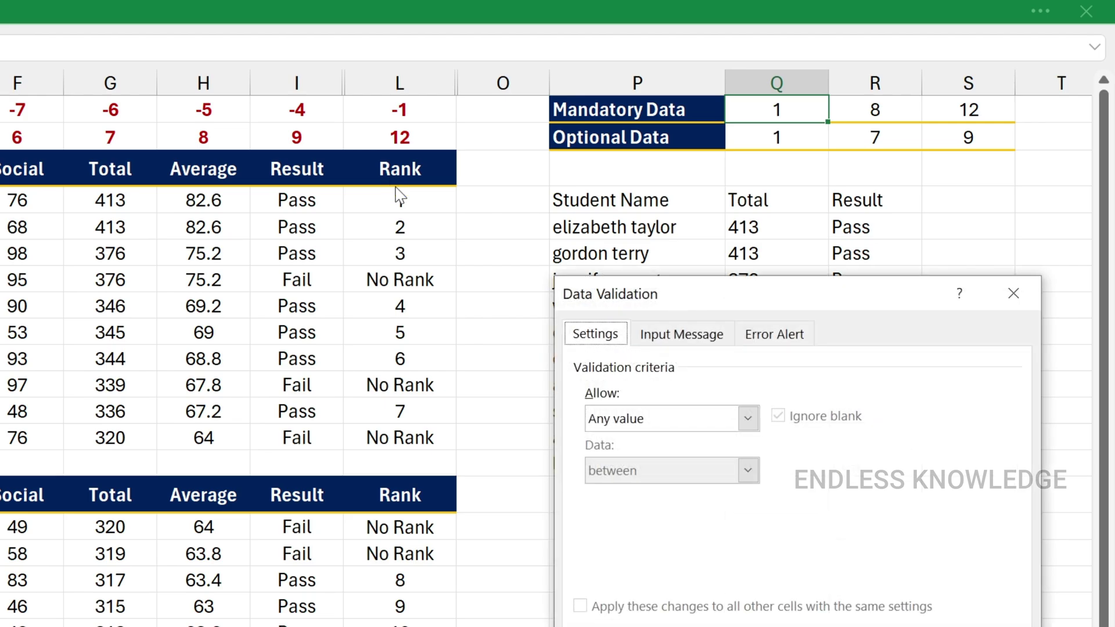
{"action": "left_click", "coordinate": [639, 421]}
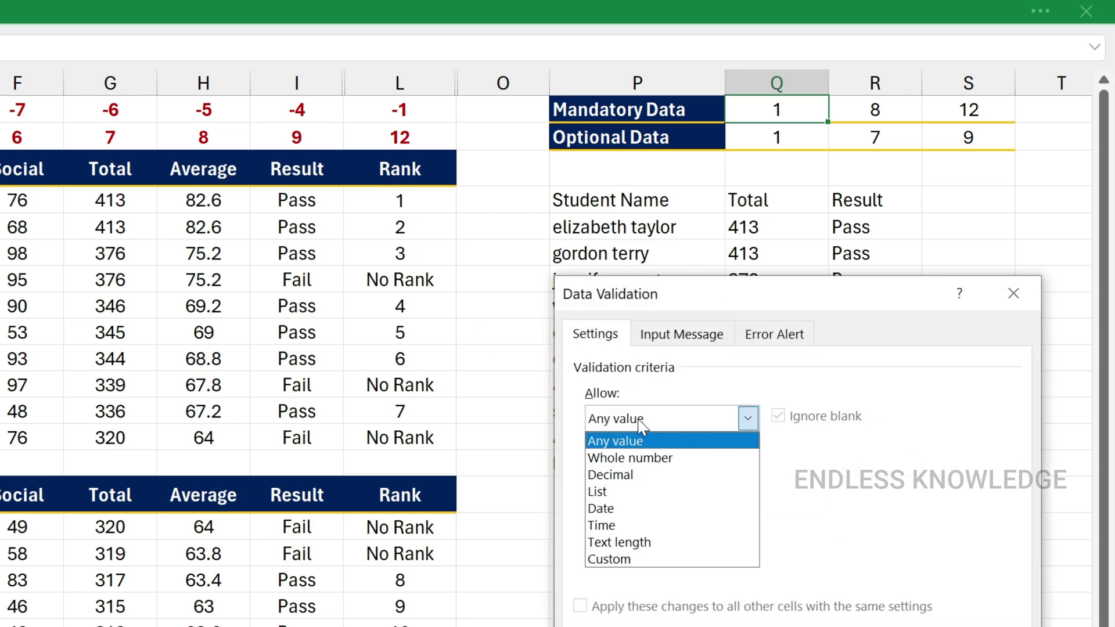
{"action": "left_click", "coordinate": [627, 491]}
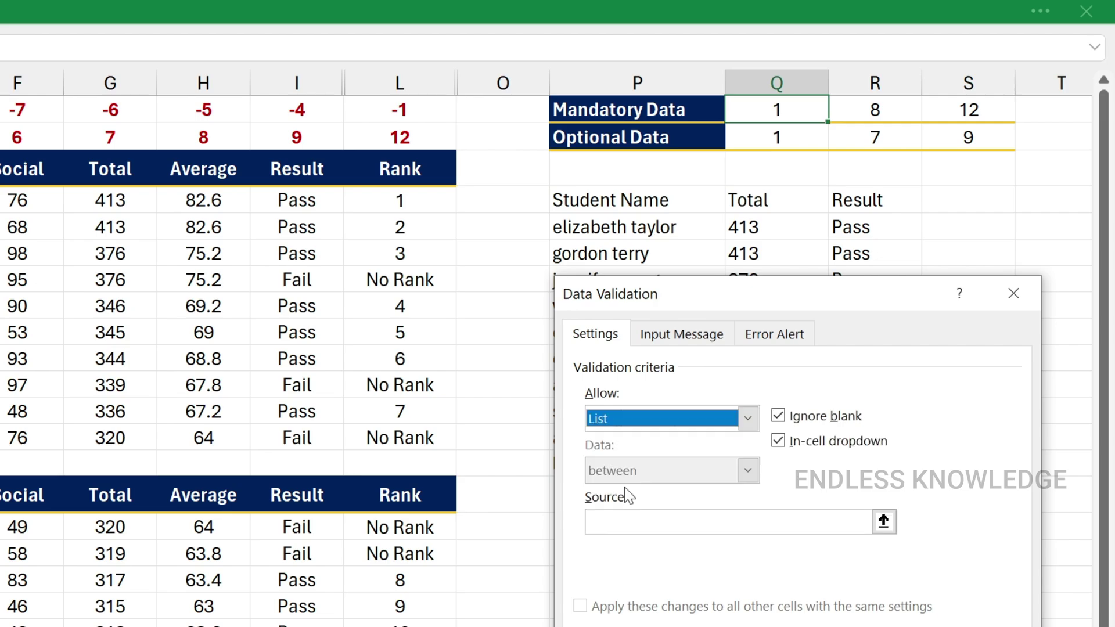
{"action": "left_click", "coordinate": [642, 521]}
{"action": "left_click_drag", "start_coordinate": [2, 137], "coordinate": [360, 134]}
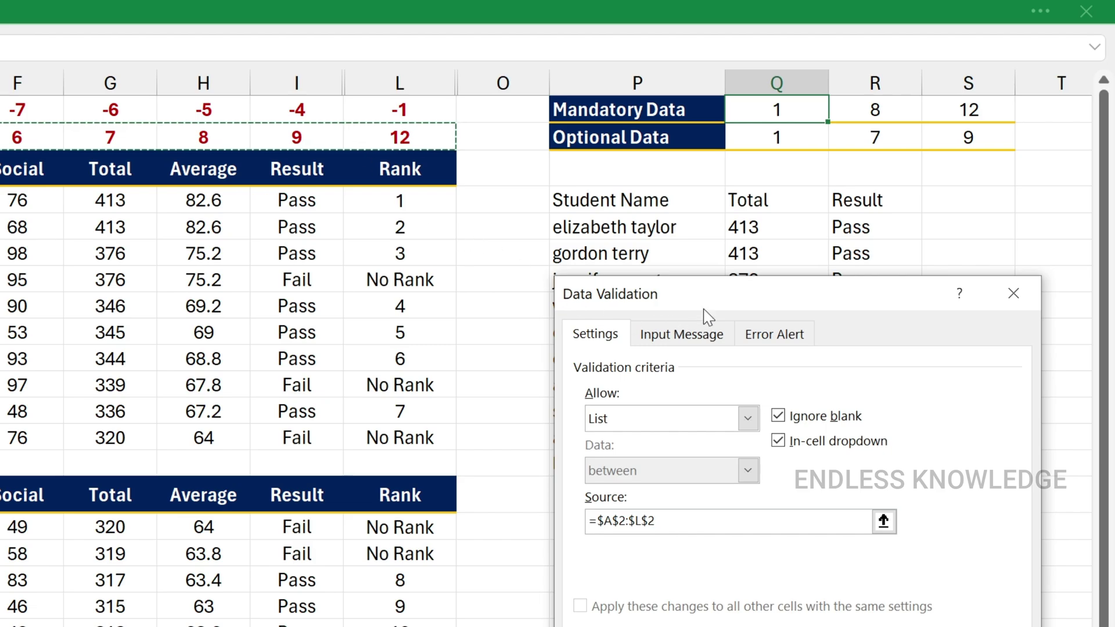
- Turn off the input message and the invalid-data error alert for Q1's data validation and apply the rule
{"action": "left_click", "coordinate": [688, 337]}
{"action": "left_click", "coordinate": [614, 369]}
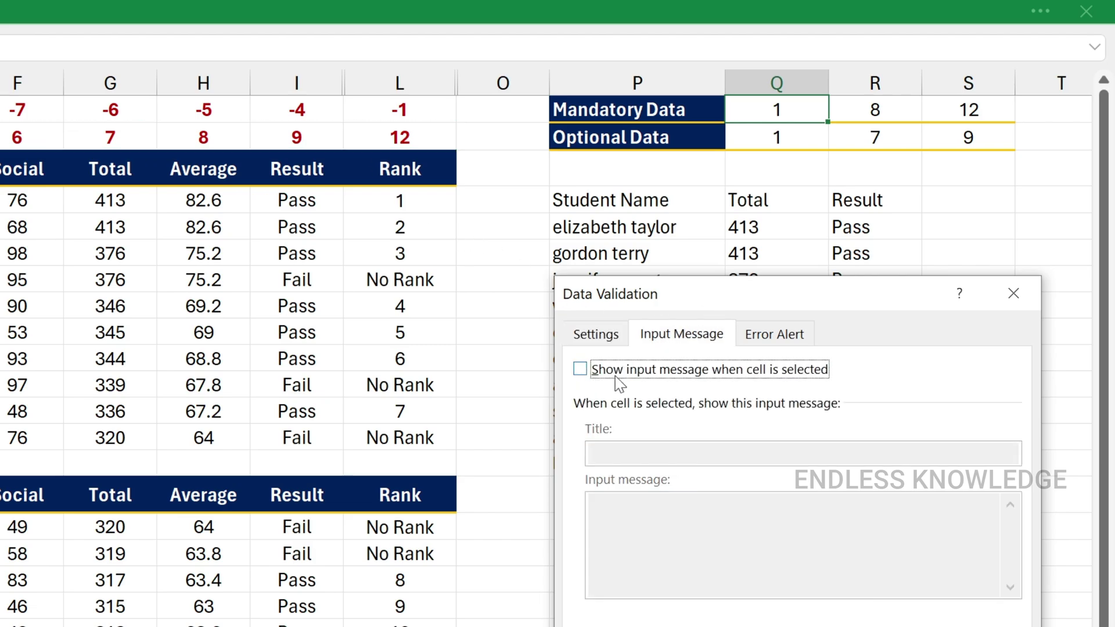
{"action": "left_click", "coordinate": [766, 341]}
{"action": "left_click", "coordinate": [580, 370]}
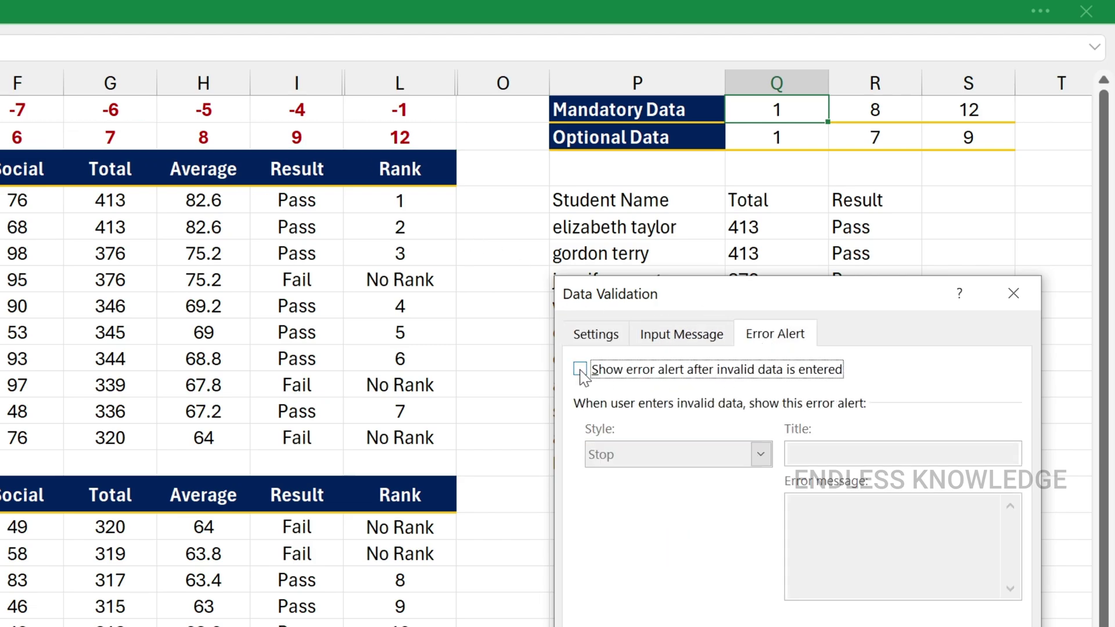
{"action": "left_click", "coordinate": [609, 330]}
{"action": "left_click", "coordinate": [895, 626]}
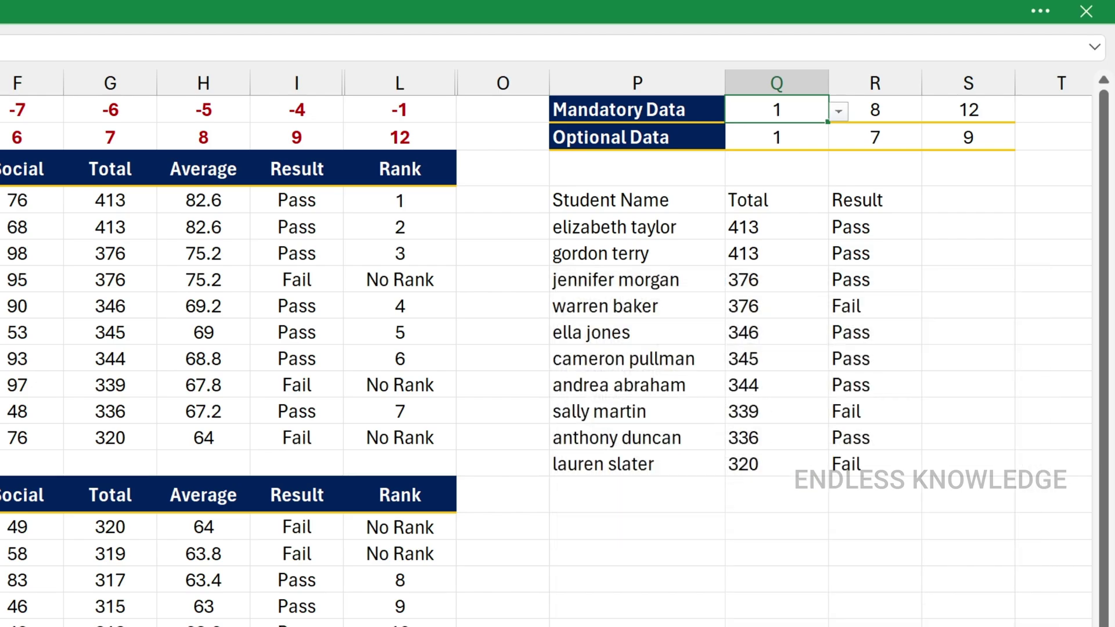
- Choose 3 from Q1's drop-down list and change the column argument in P4's CHOOSECOLS formula to the Mandatory Data range Q1:S1
{"action": "left_click", "coordinate": [840, 113]}
{"action": "left_click", "coordinate": [756, 180]}
{"action": "left_click", "coordinate": [656, 200]}
{"action": "key", "text": "F2"}
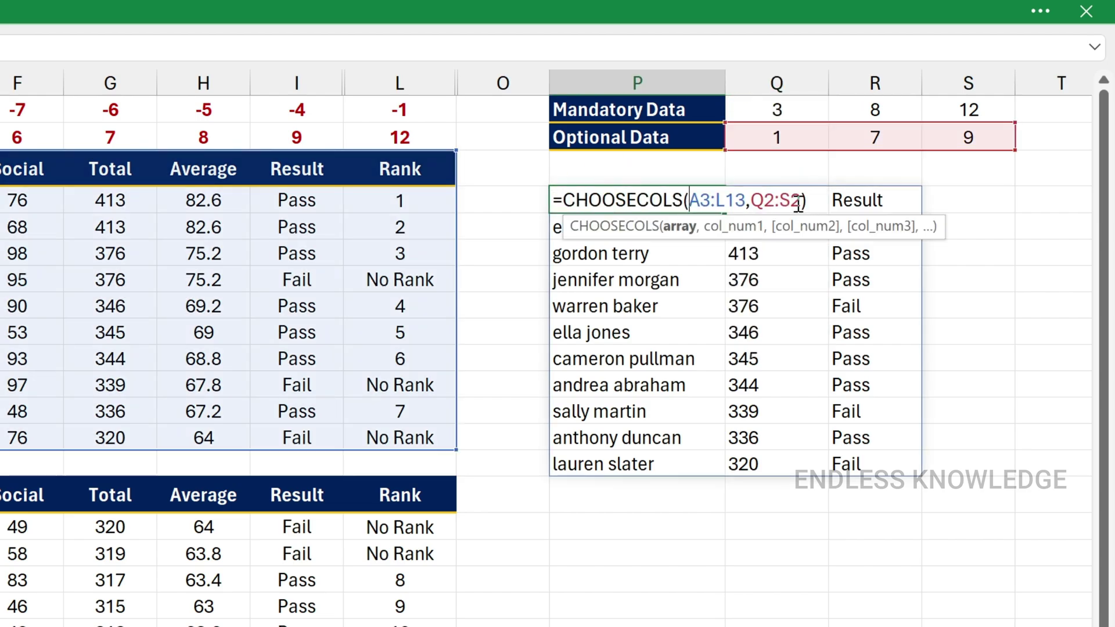
{"action": "left_click_drag", "start_coordinate": [750, 200], "coordinate": [802, 200]}
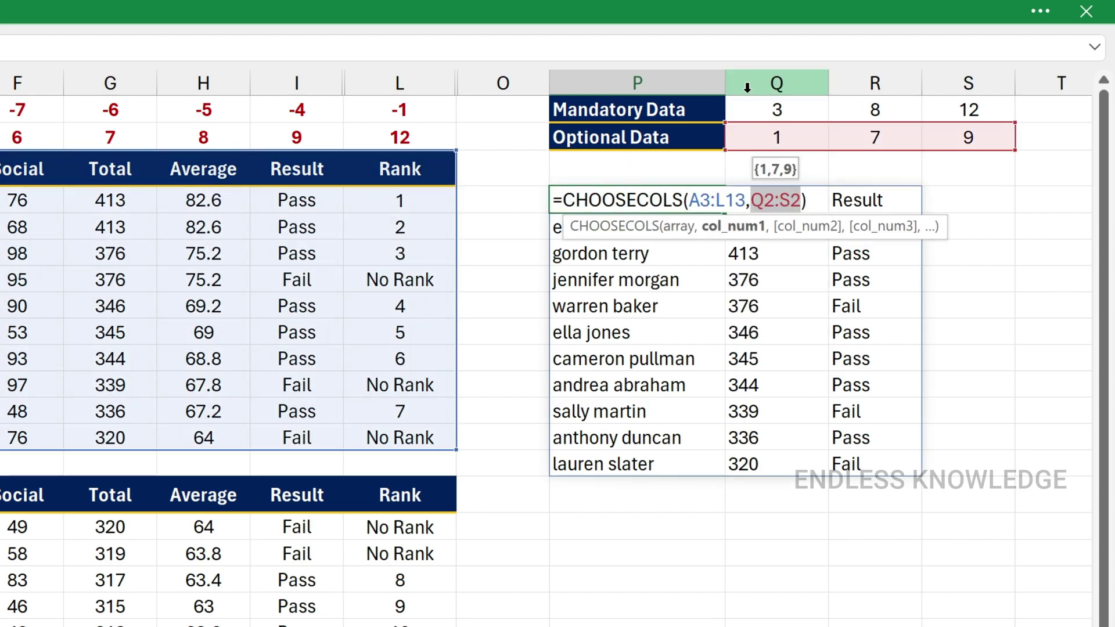
{"action": "left_click_drag", "start_coordinate": [751, 109], "coordinate": [936, 109]}
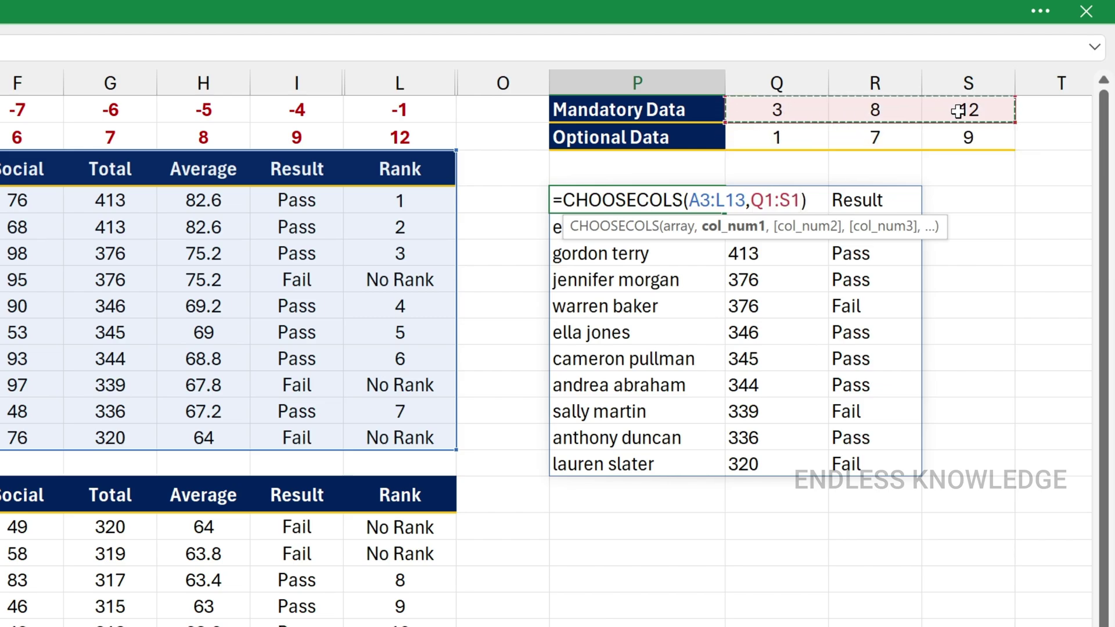
{"action": "key", "text": "Return"}
- Test Q1's drop-down list with column numbers 4 and 6, finishing with 1 selected
{"action": "left_click", "coordinate": [793, 114]}
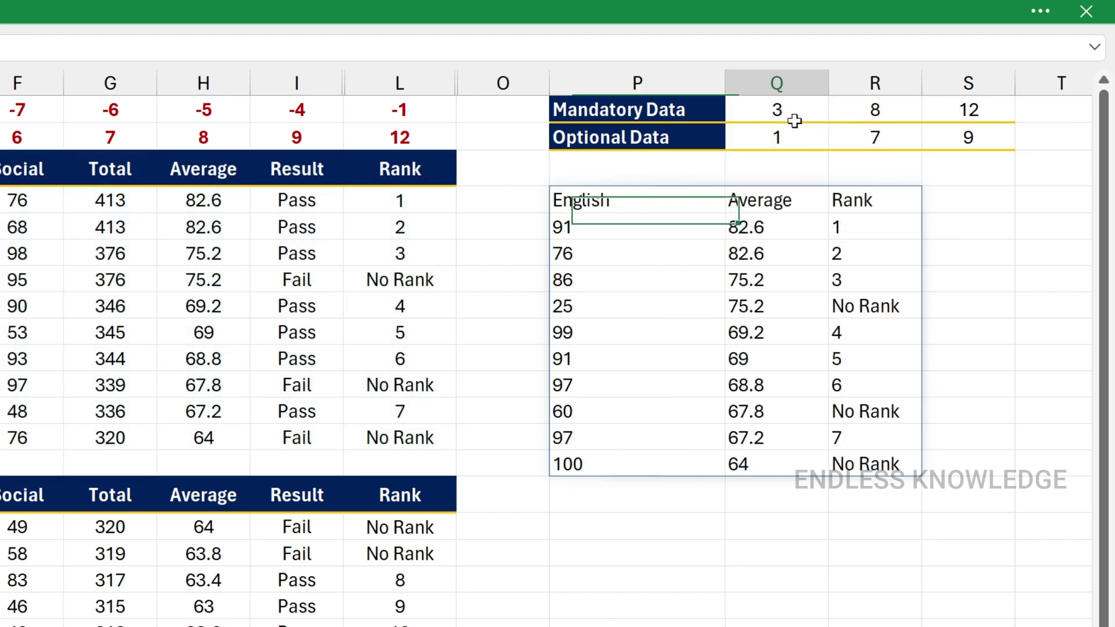
{"action": "left_click", "coordinate": [839, 112]}
{"action": "left_click", "coordinate": [755, 191]}
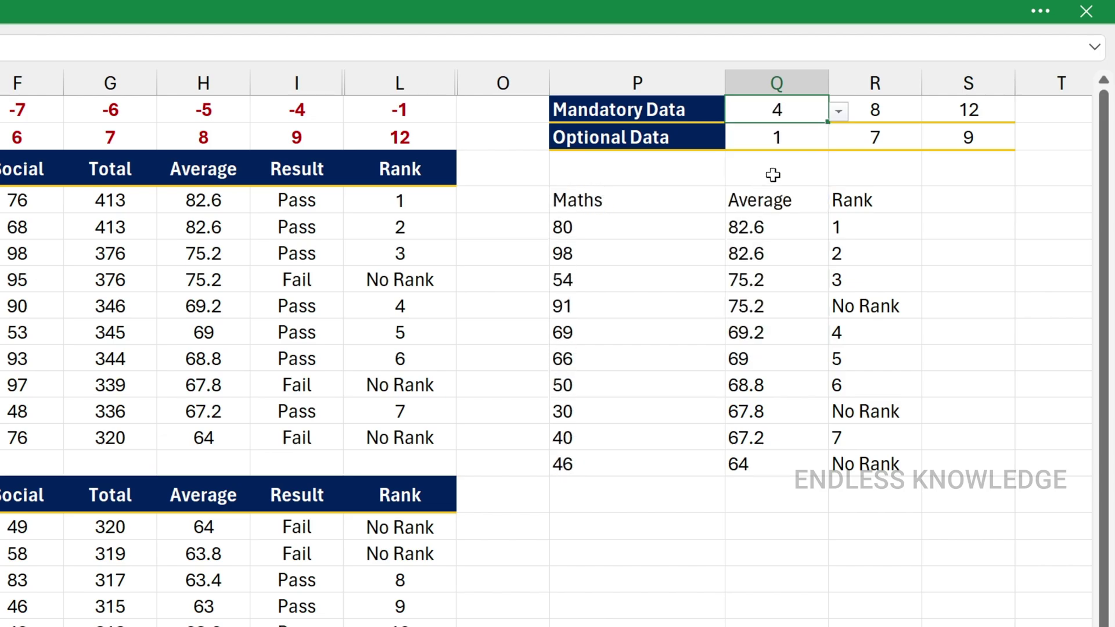
{"action": "left_click", "coordinate": [839, 111]}
{"action": "left_click", "coordinate": [776, 226]}
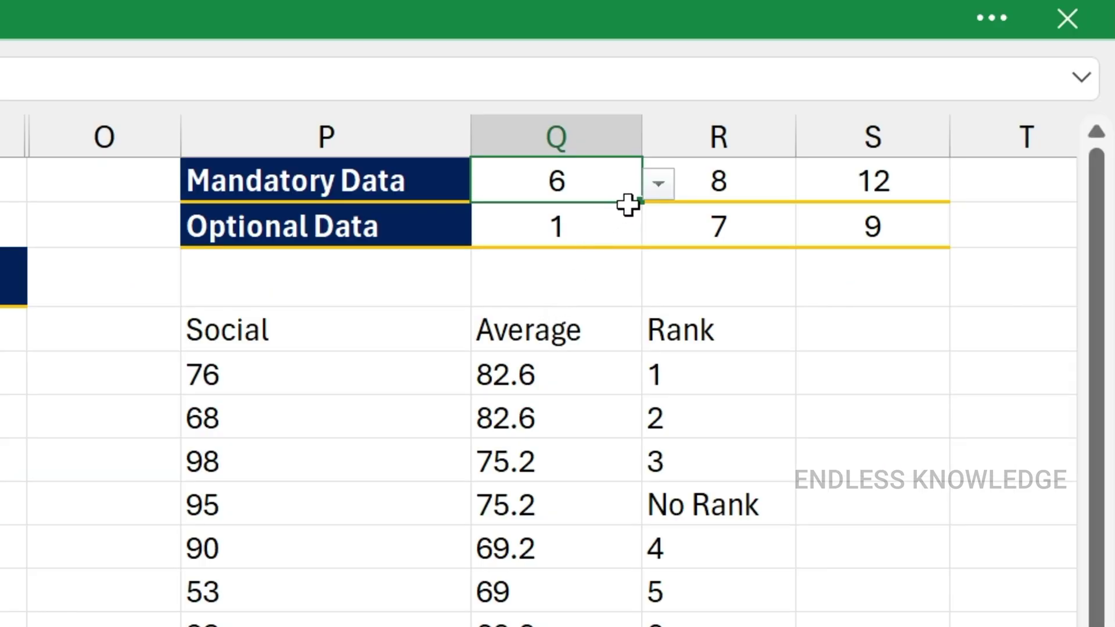
{"action": "left_click", "coordinate": [842, 112]}
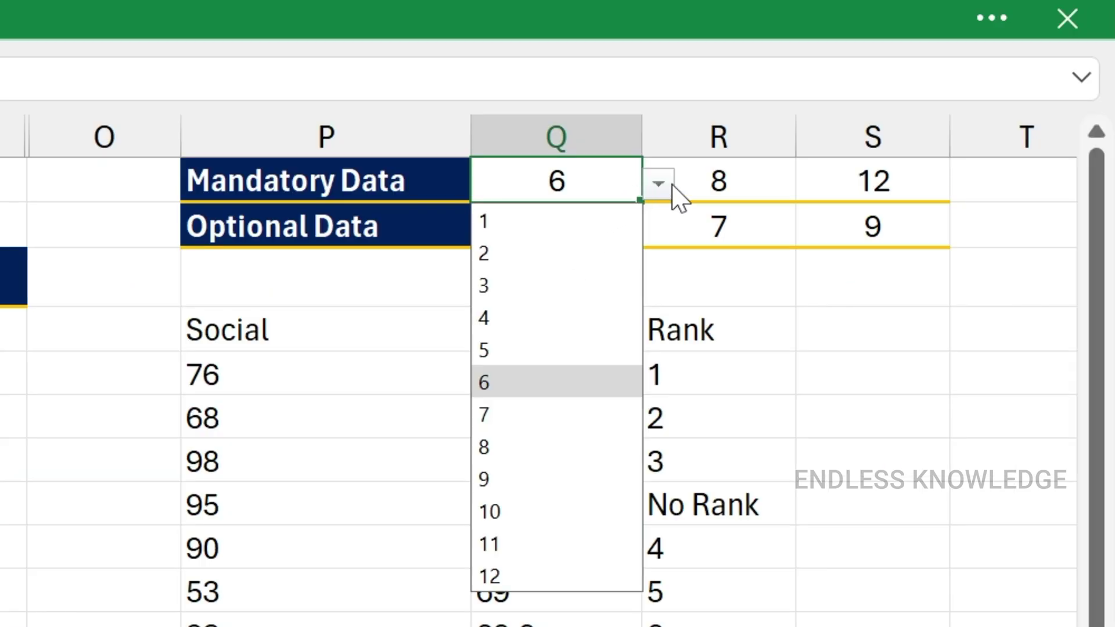
{"action": "left_click", "coordinate": [538, 222]}
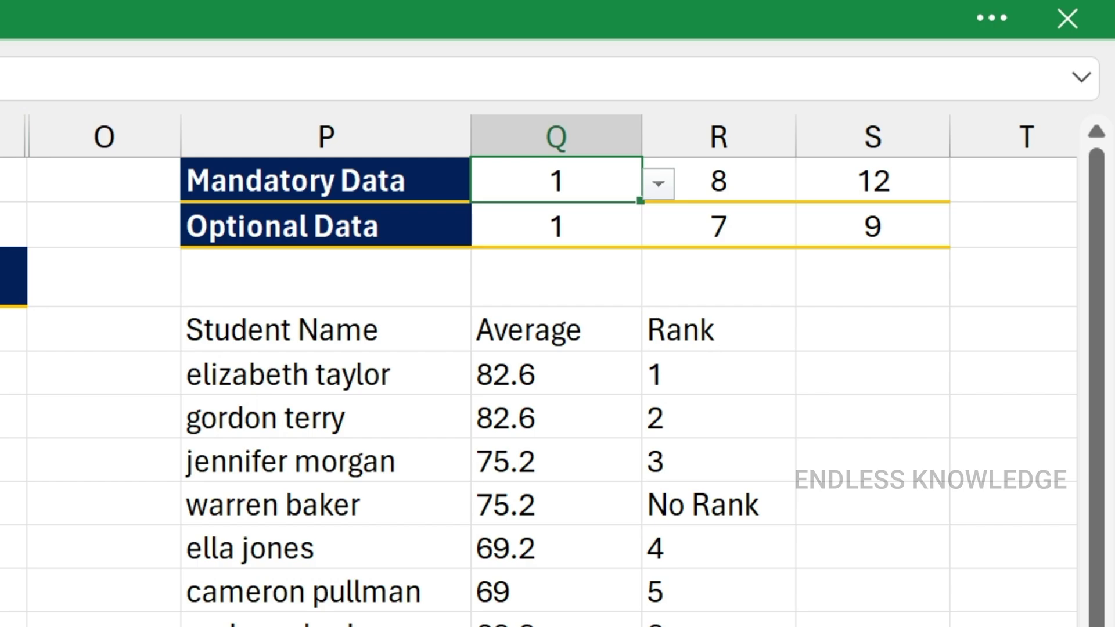
- Try the out-of-range column number 15 in Q1 and set the cell back to 1
{"action": "double_click", "coordinate": [606, 180]}
{"action": "type", "text": "5"}
{"action": "key", "text": "Return"}
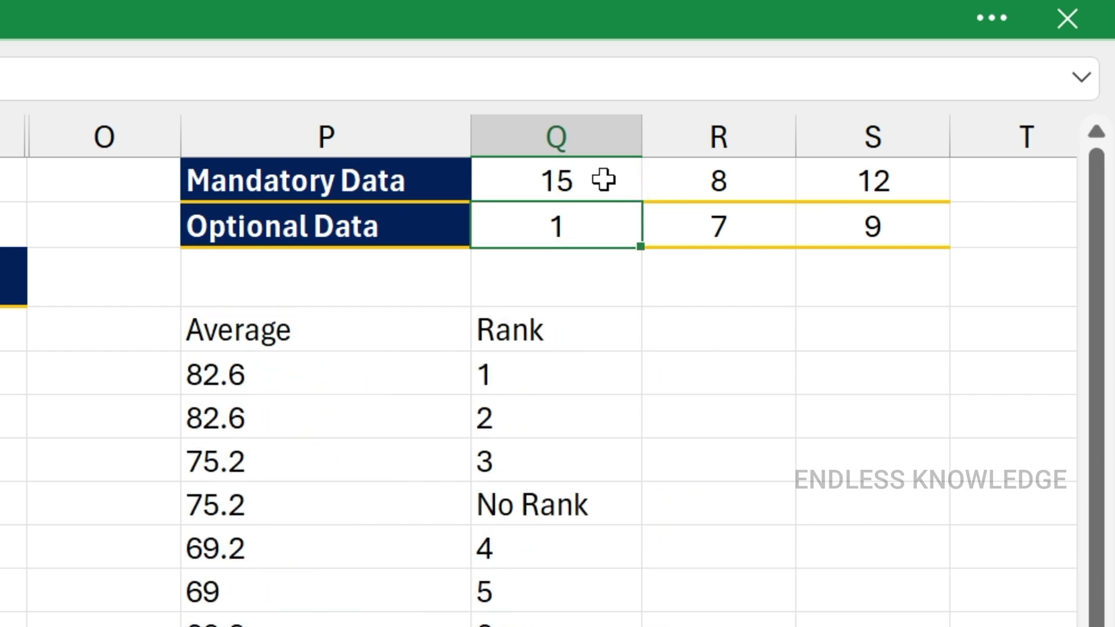
{"action": "left_click", "coordinate": [598, 180]}
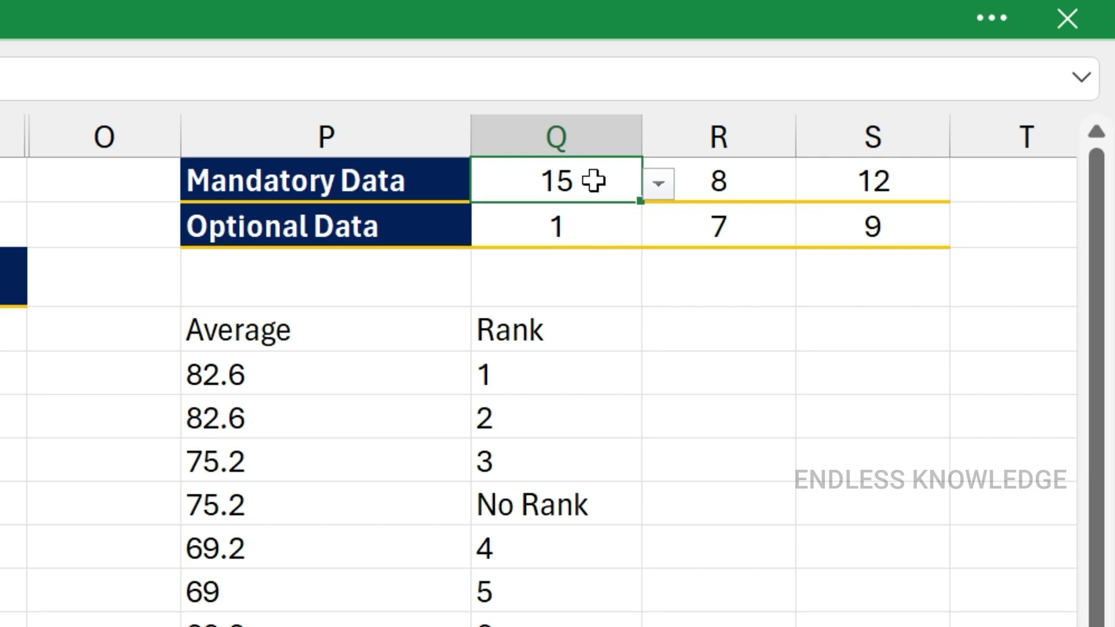
{"action": "type", "text": "1"}
{"action": "left_click", "coordinate": [571, 227]}
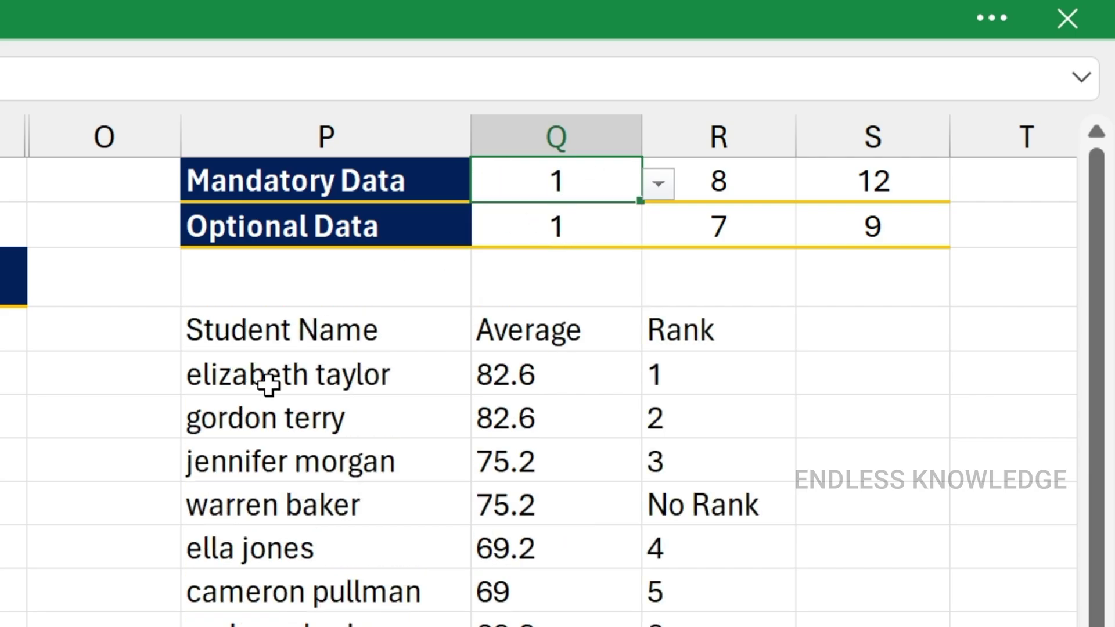
- Try 15 as the column argument in P4's CHOOSECOLS formula and undo the change
{"action": "double_click", "coordinate": [293, 330]}
{"action": "left_click_drag", "start_coordinate": [514, 330], "coordinate": [601, 333]}
{"action": "type", "text": "15"}
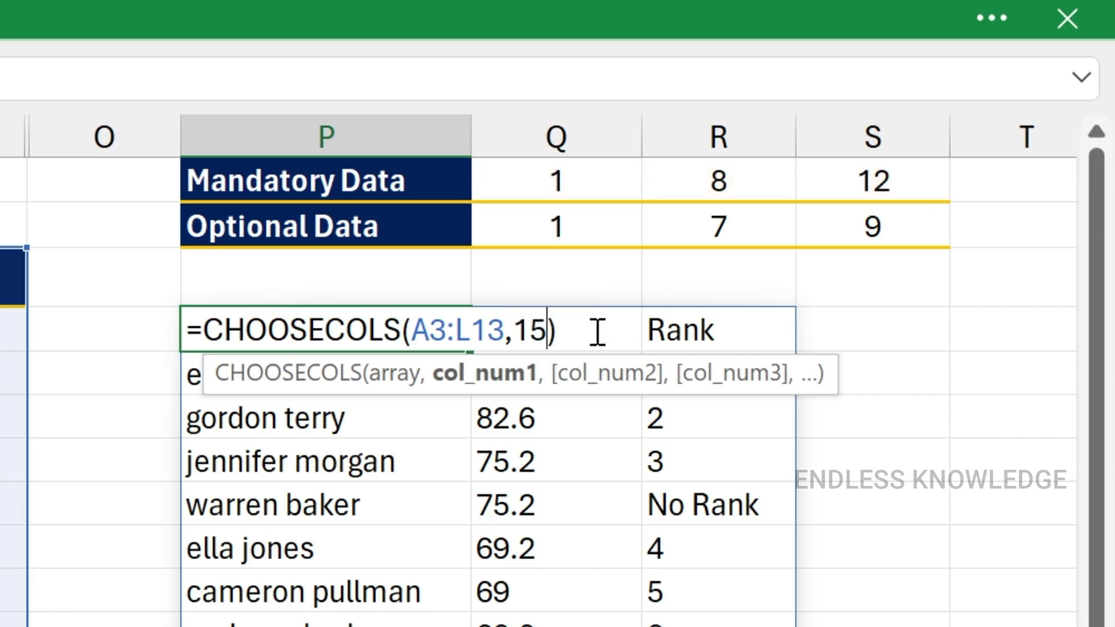
{"action": "key", "text": "Return"}
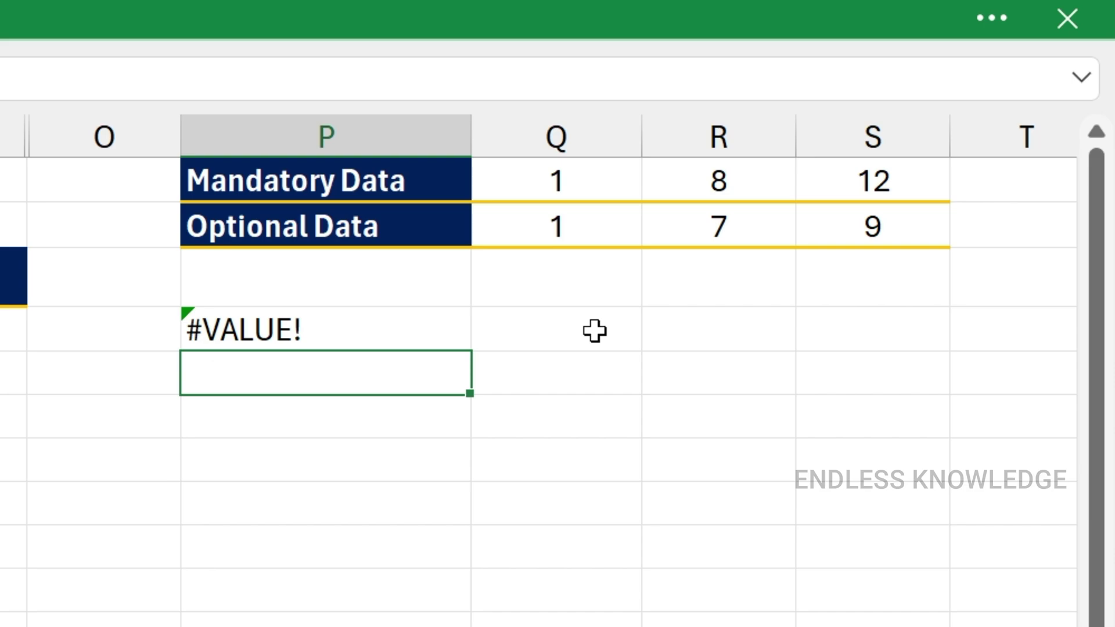
{"action": "key", "text": "ctrl+z"}
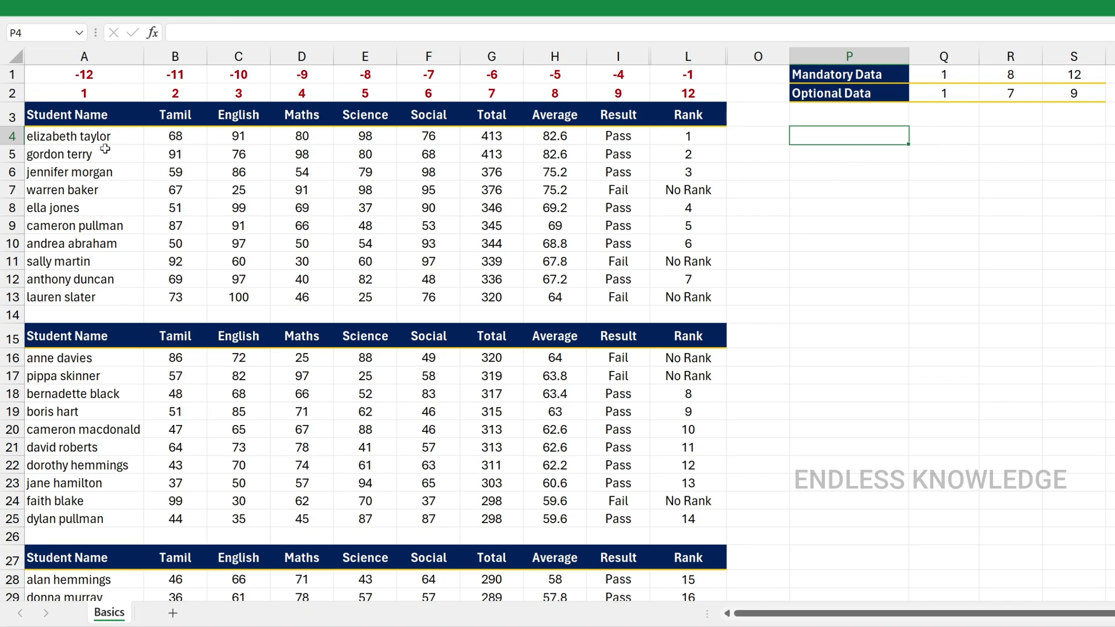
- Examine the three separate student tables starting at rows 3, 15 and 27 and compare their column layout
{"action": "left_click", "coordinate": [216, 223]}
{"action": "left_click", "coordinate": [159, 412]}
{"action": "scroll", "coordinate": [180, 406], "scroll_direction": "down", "scroll_amount": 3}
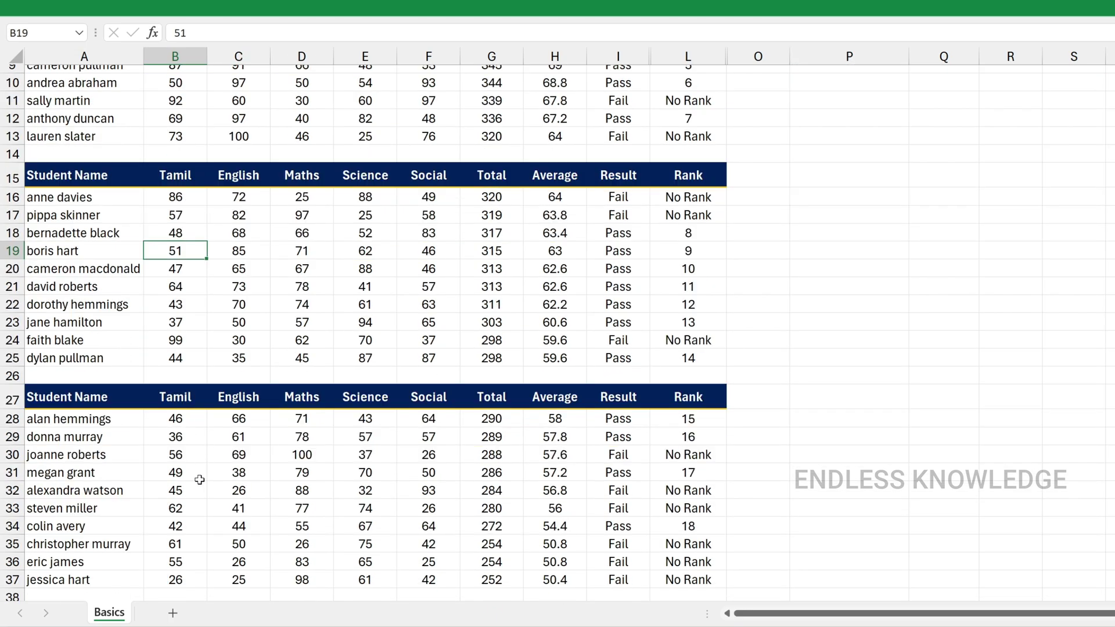
{"action": "left_click", "coordinate": [200, 479]}
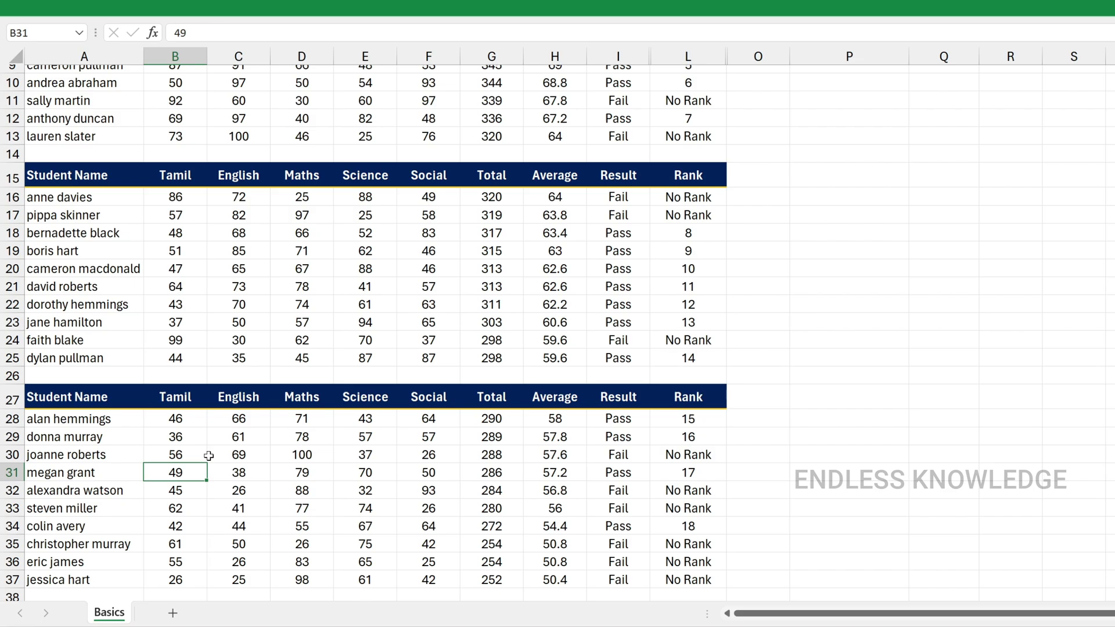
{"action": "scroll", "coordinate": [208, 456], "scroll_direction": "up", "scroll_amount": 3}
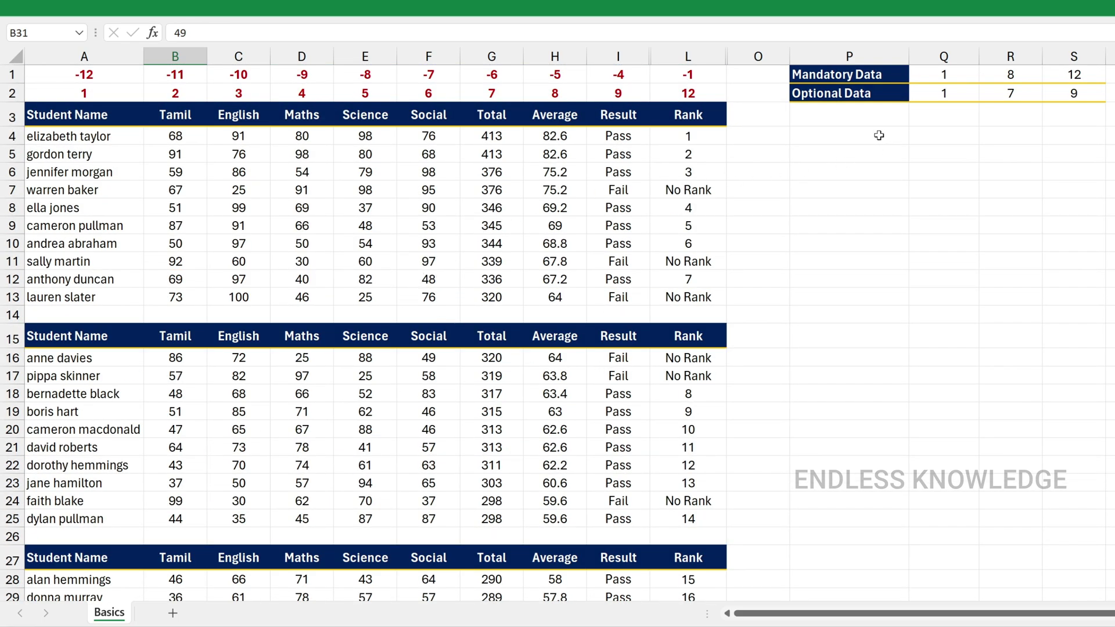
{"action": "left_click", "coordinate": [566, 224]}
{"action": "left_click", "coordinate": [491, 411]}
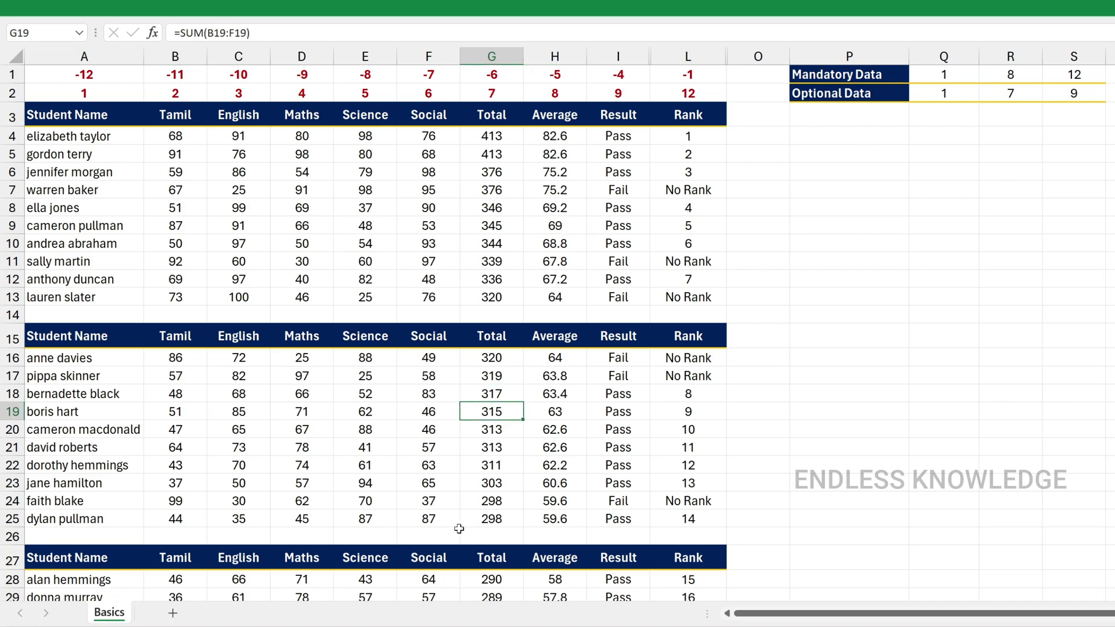
{"action": "left_click", "coordinate": [450, 581]}
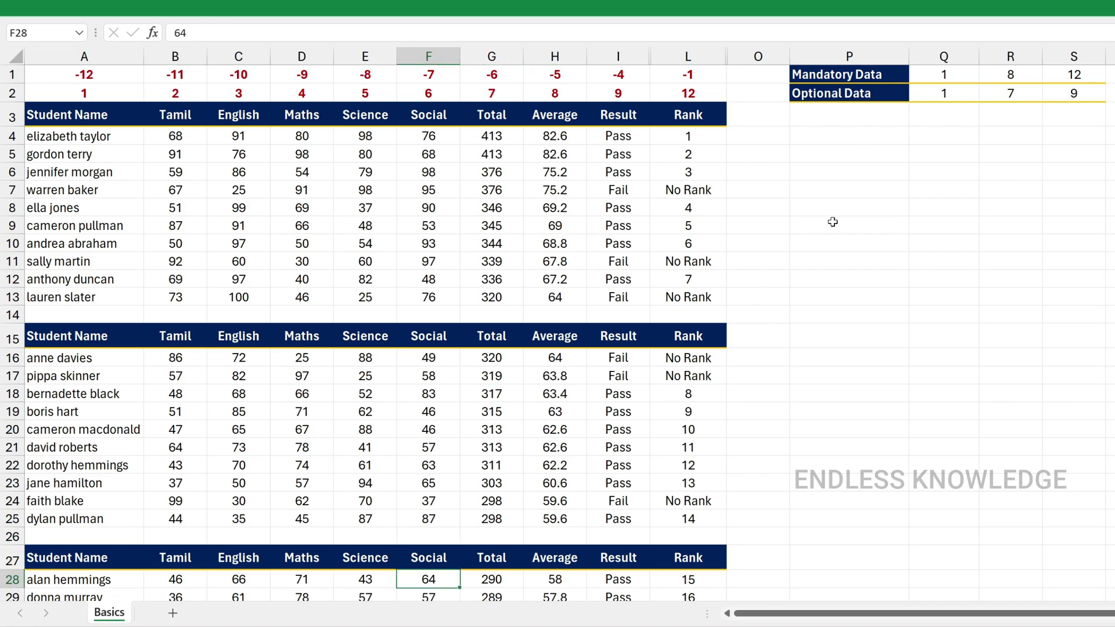
{"action": "left_click", "coordinate": [850, 132]}
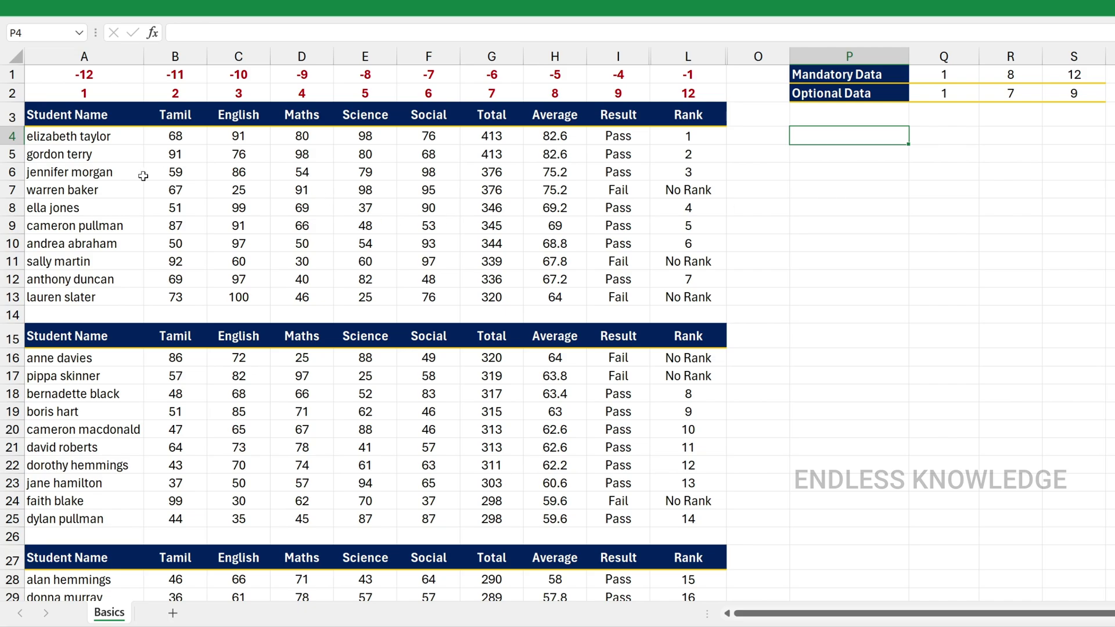
{"action": "left_click_drag", "start_coordinate": [96, 138], "coordinate": [99, 245]}
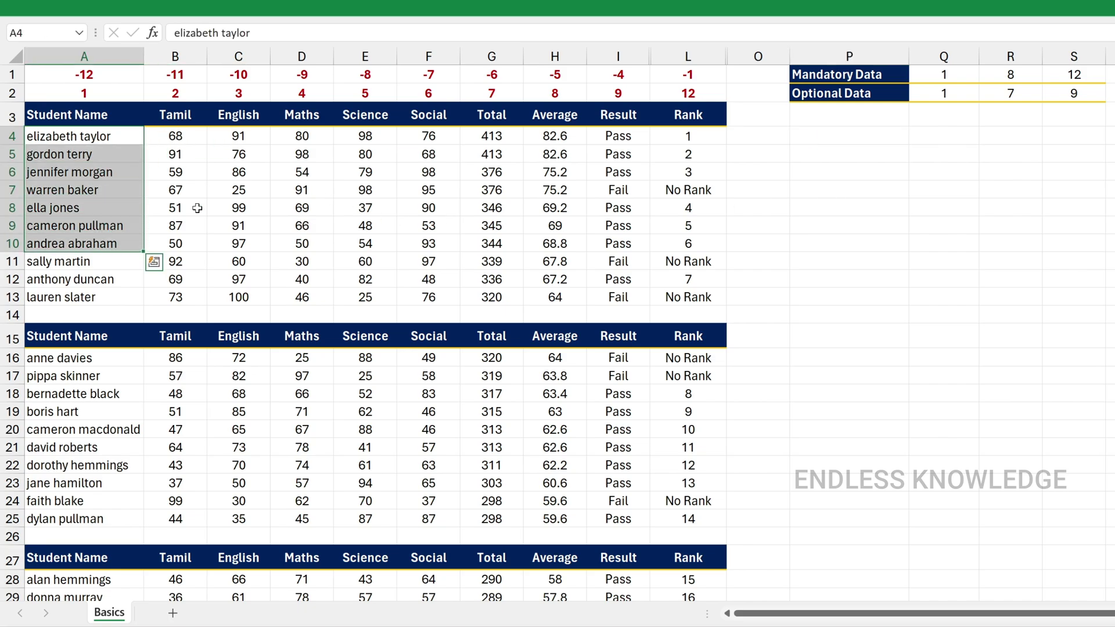
{"action": "left_click", "coordinate": [824, 140]}
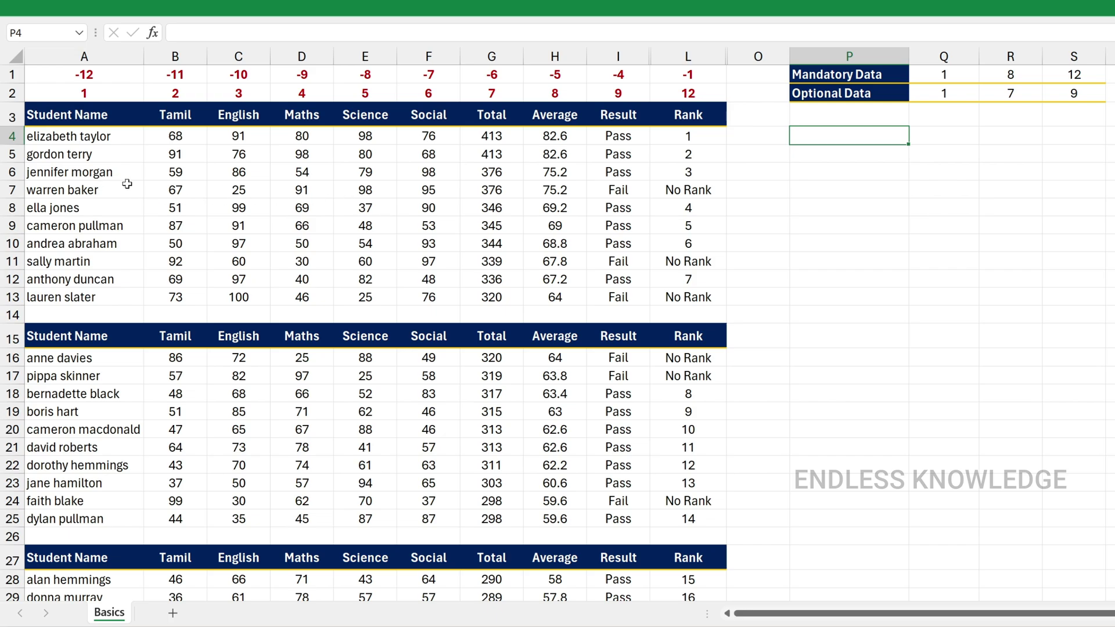
{"action": "left_click", "coordinate": [175, 412]}
{"action": "left_click", "coordinate": [197, 579]}
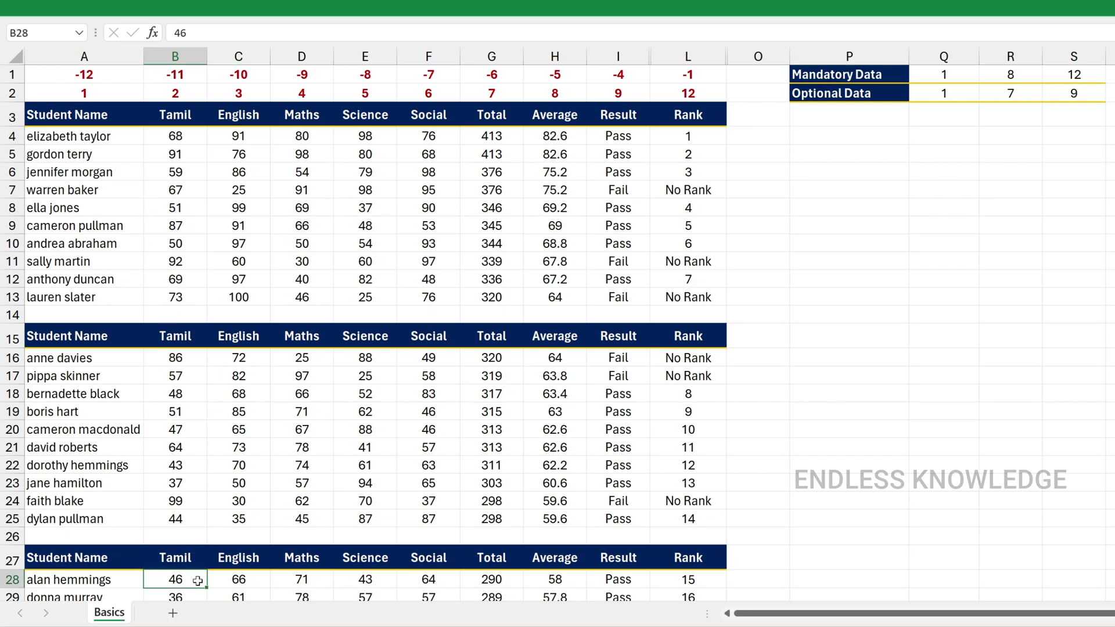
- Start a CHOOSECOLS formula in P4 with a nested VSTACK function as its array argument
{"action": "left_click", "coordinate": [832, 134]}
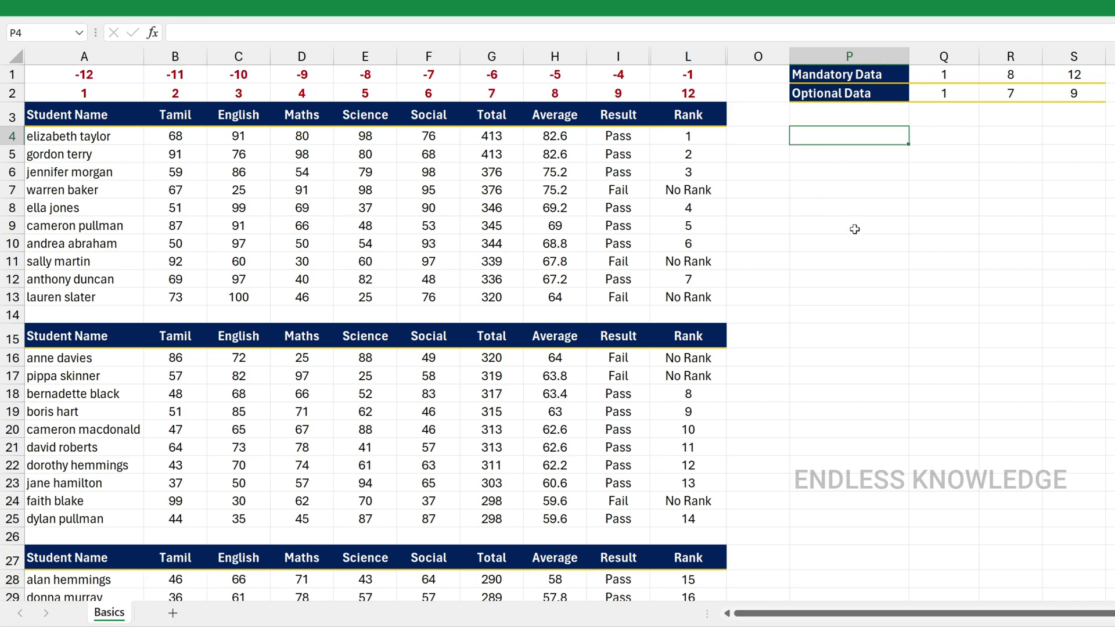
{"action": "type", "text": "=cho"}
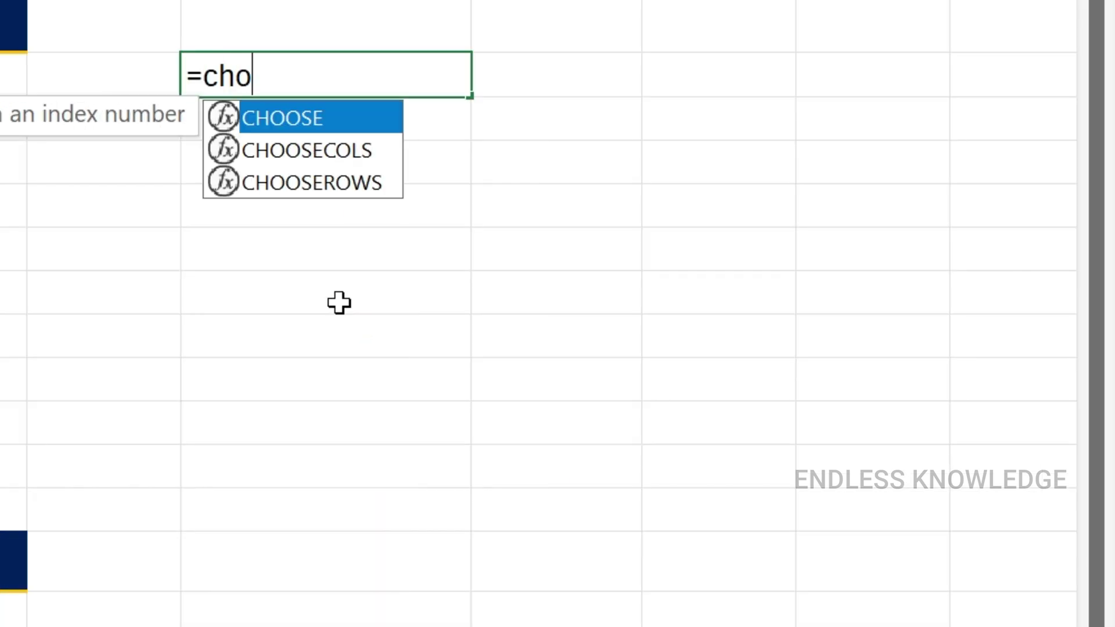
{"action": "key", "text": "Down"}
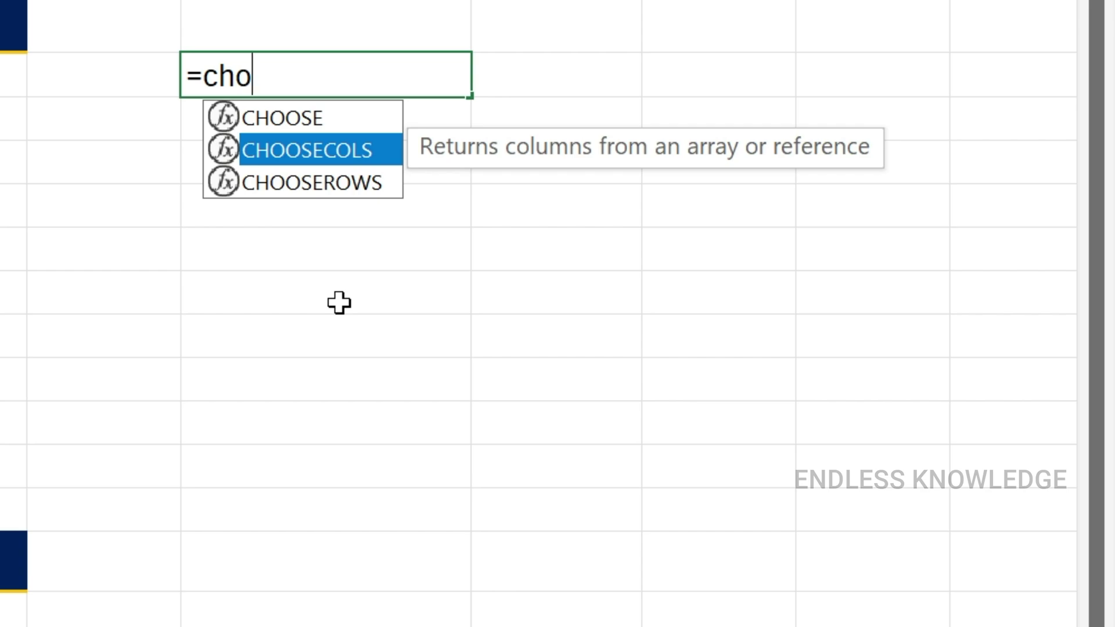
{"action": "key", "text": "Tab"}
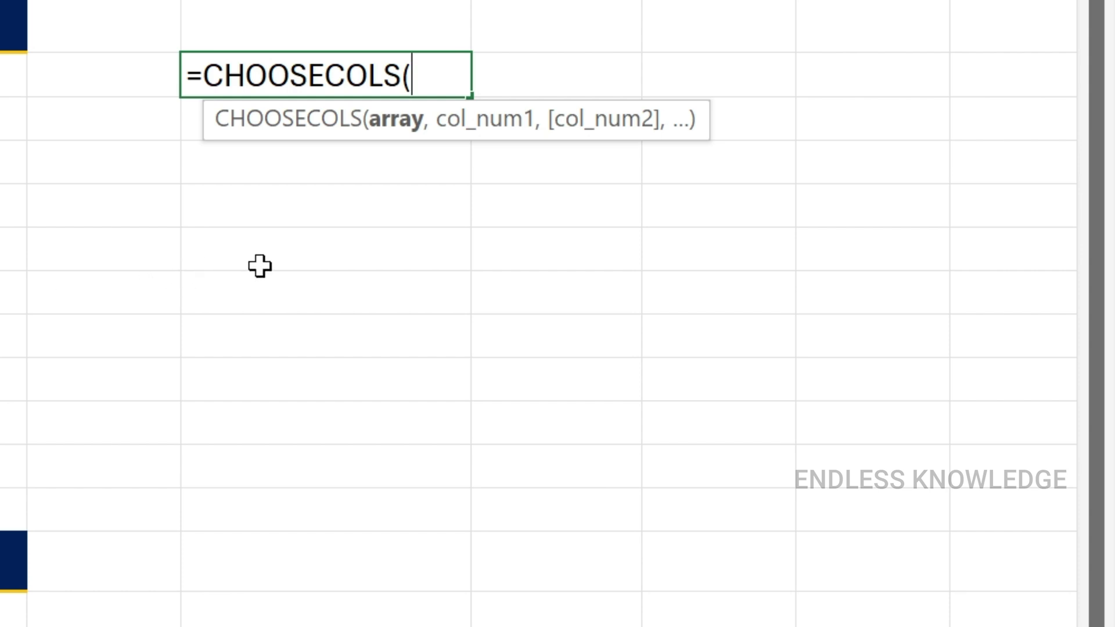
{"action": "type", "text": "vsta"}
{"action": "key", "text": "Tab"}
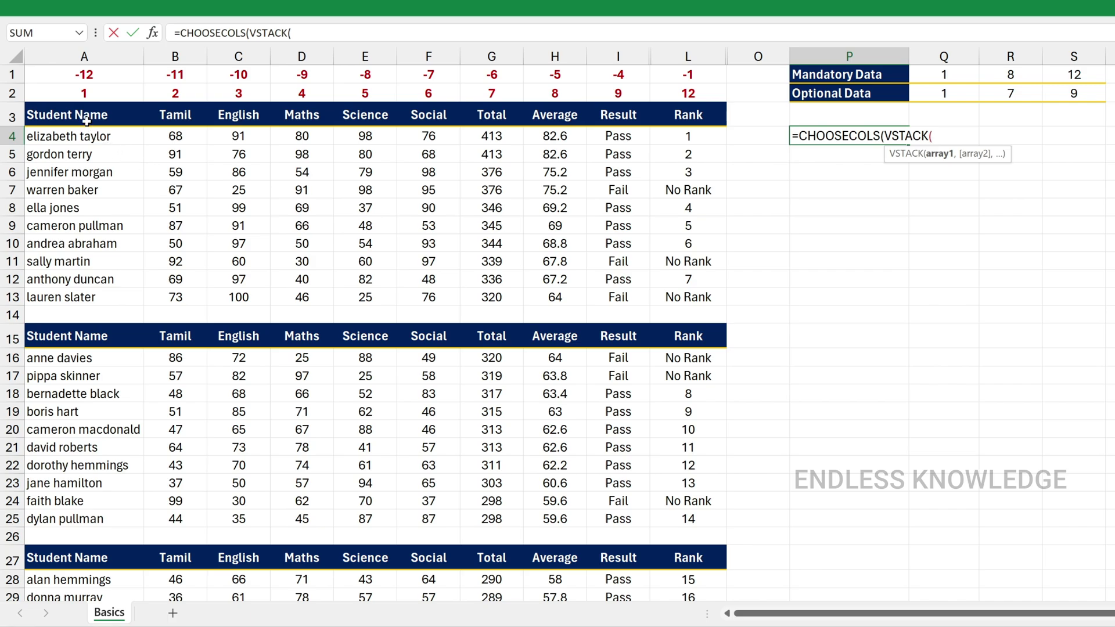
- Stack the ranges A3:L13, A16:L25 and A28:L37 as the arrays of the nested VSTACK function and close it
{"action": "left_click_drag", "start_coordinate": [86, 118], "coordinate": [678, 291]}
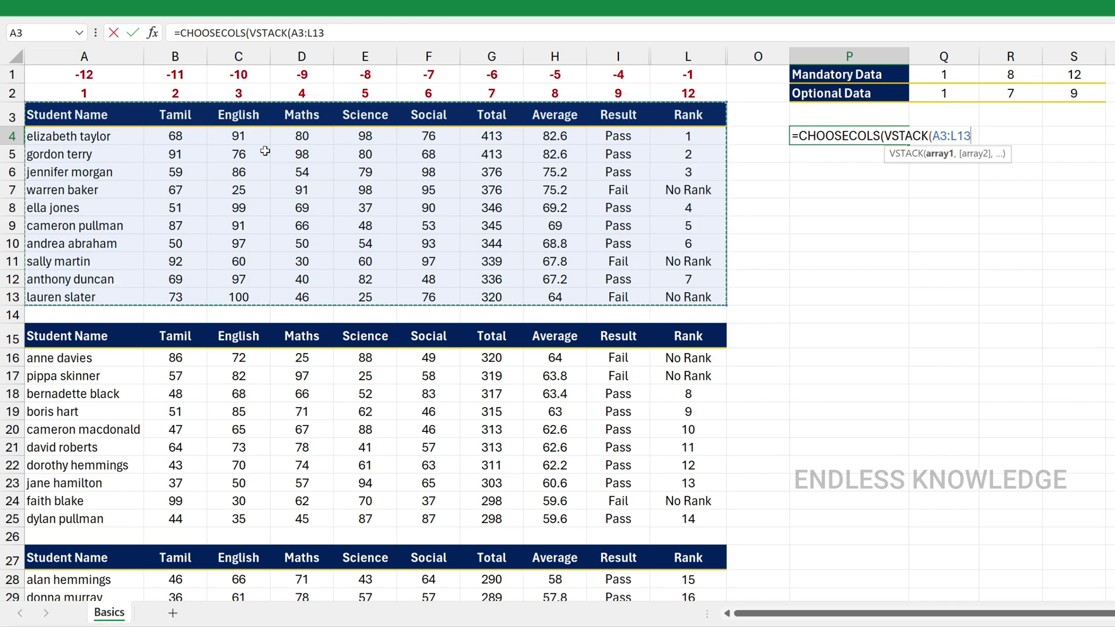
{"action": "type", "text": ","}
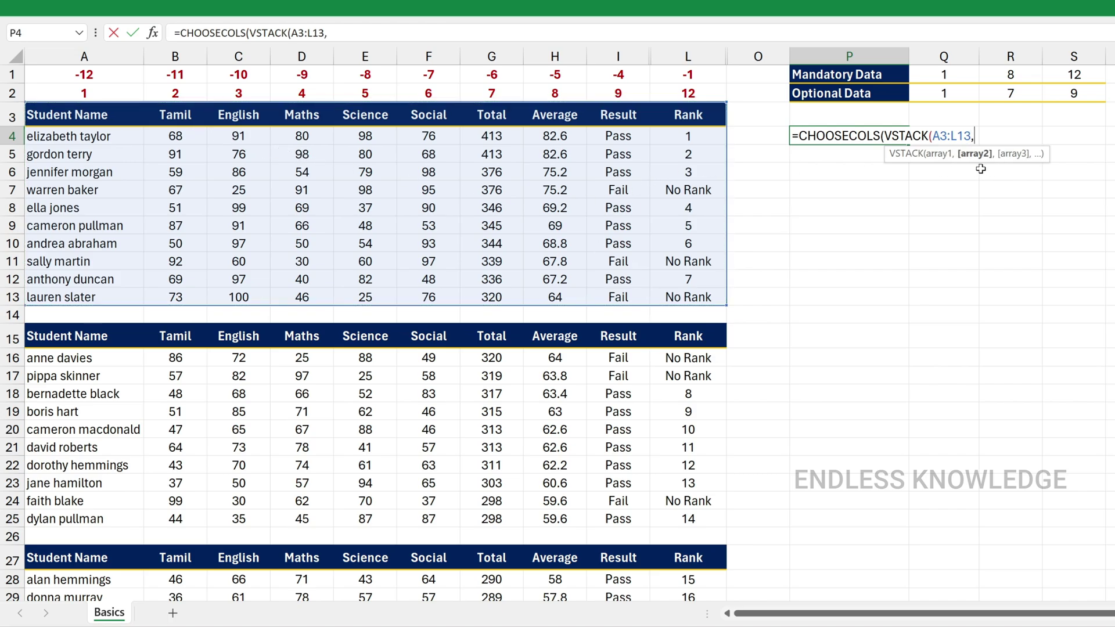
{"action": "left_click_drag", "start_coordinate": [54, 359], "coordinate": [666, 515]}
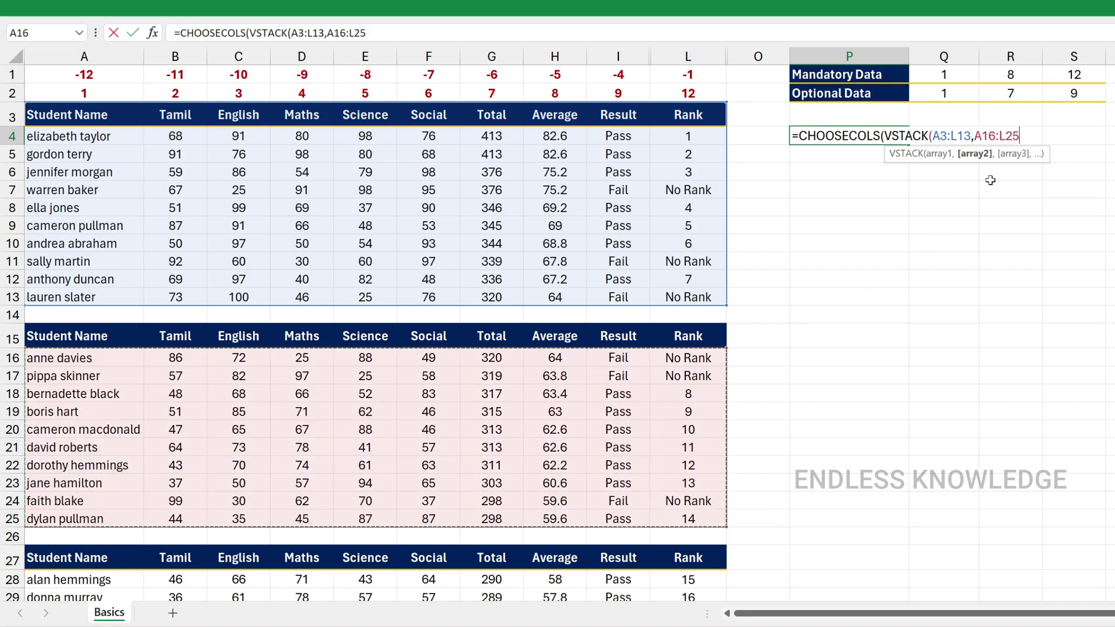
{"action": "type", "text": ","}
{"action": "scroll", "coordinate": [148, 397], "scroll_direction": "down", "scroll_amount": 4}
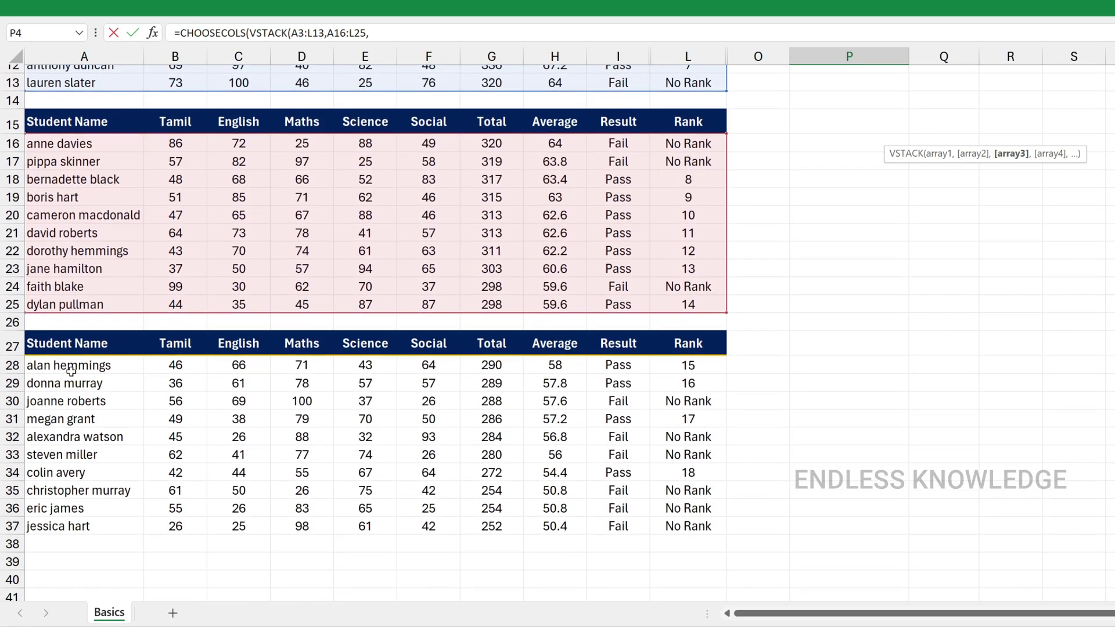
{"action": "left_click_drag", "start_coordinate": [72, 369], "coordinate": [669, 525]}
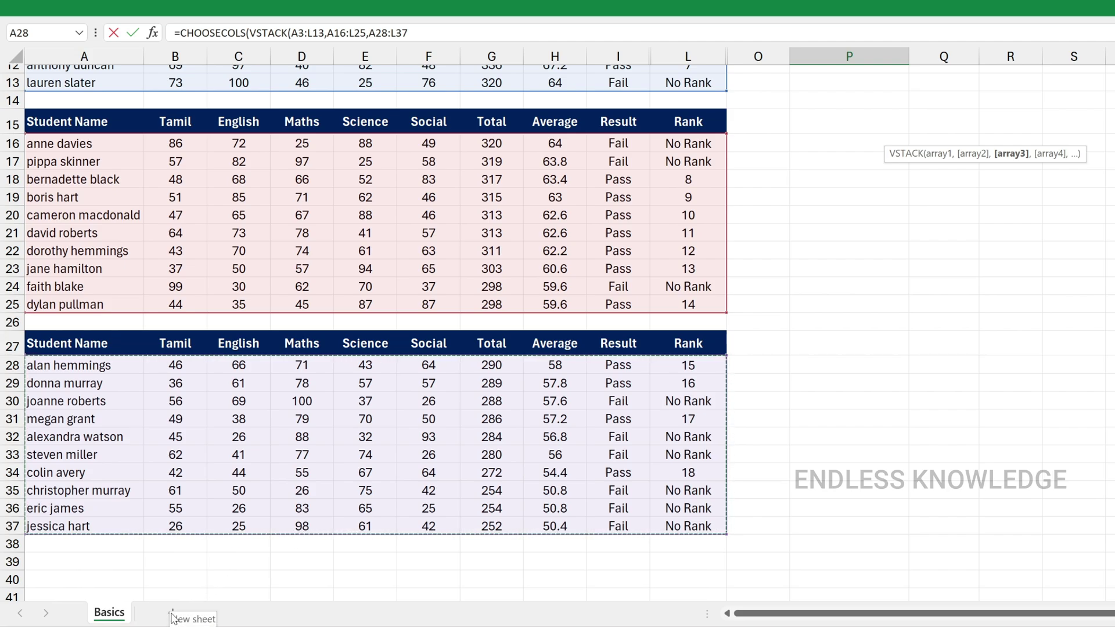
{"action": "scroll", "coordinate": [569, 380], "scroll_direction": "up", "scroll_amount": 4}
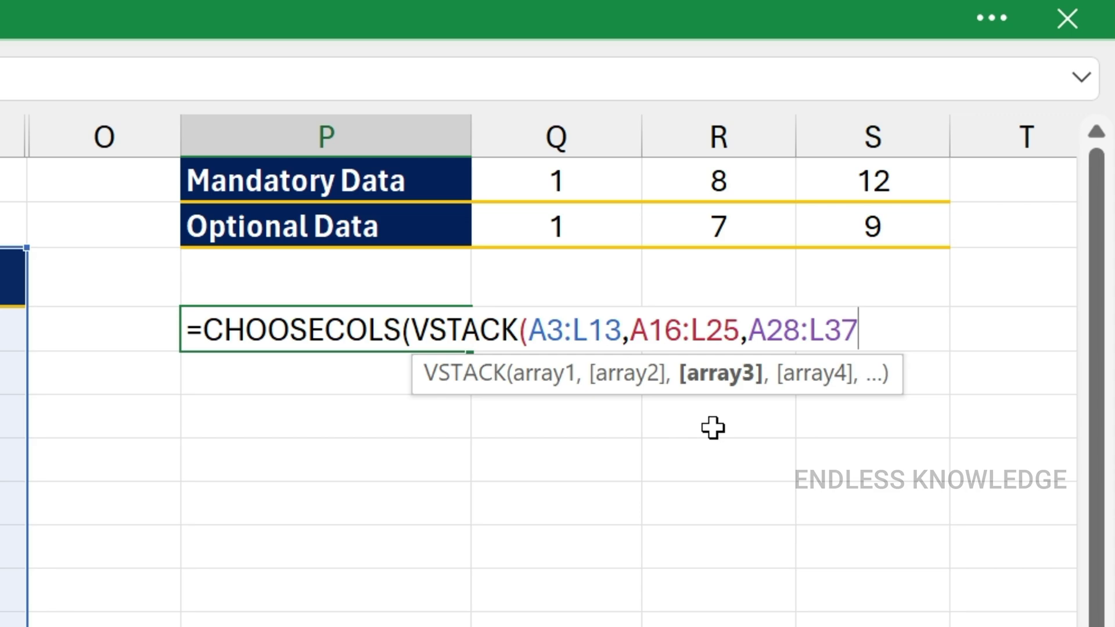
{"action": "type", "text": ")"}
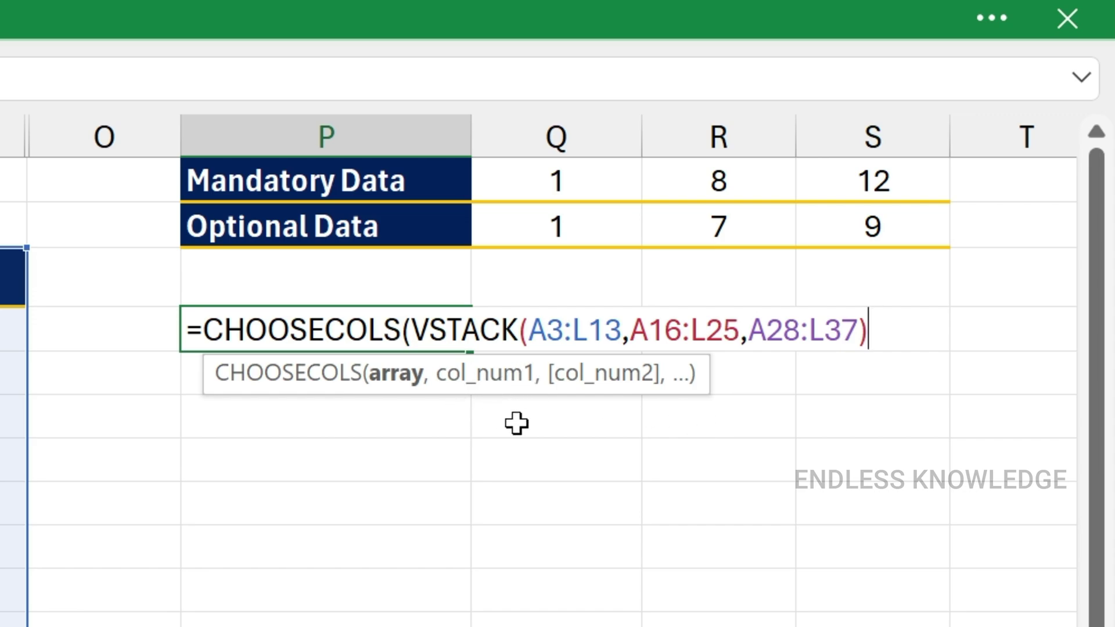
- Use Q1:S1 as the column numbers of the CHOOSECOLS formula in P4 and complete the formula
{"action": "type", "text": ","}
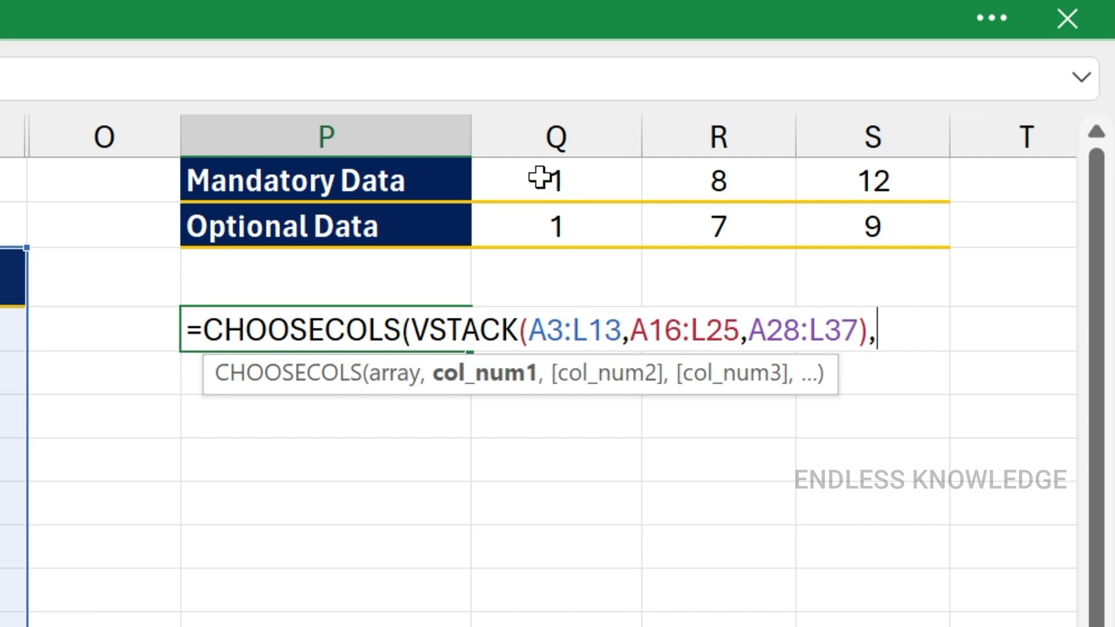
{"action": "left_click_drag", "start_coordinate": [539, 177], "coordinate": [833, 178]}
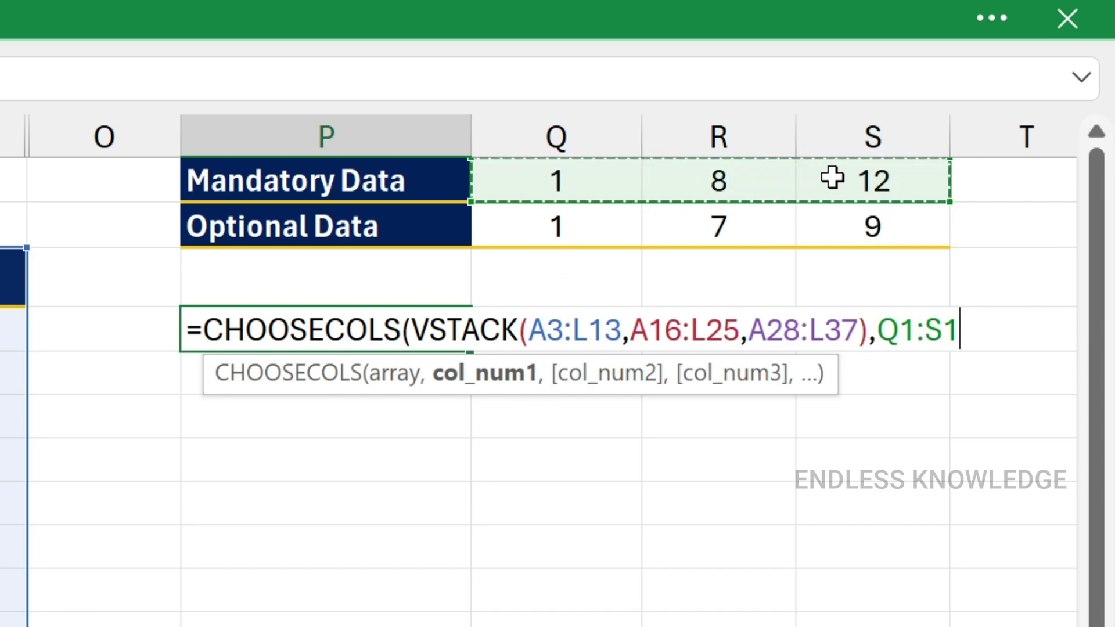
{"action": "type", "text": ")"}
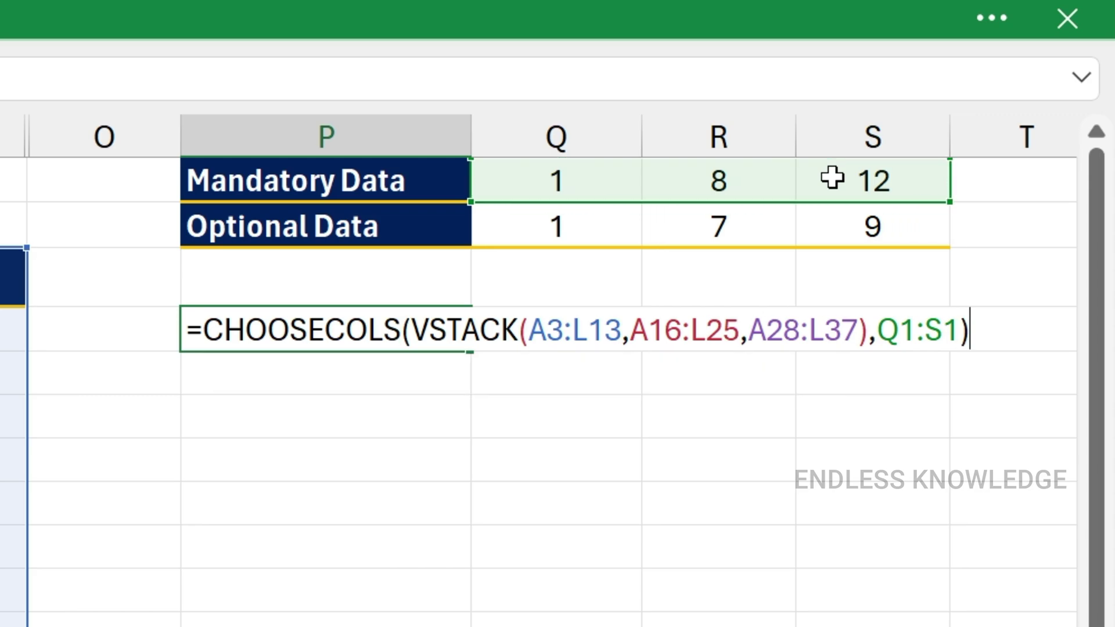
{"action": "key", "text": "Return"}
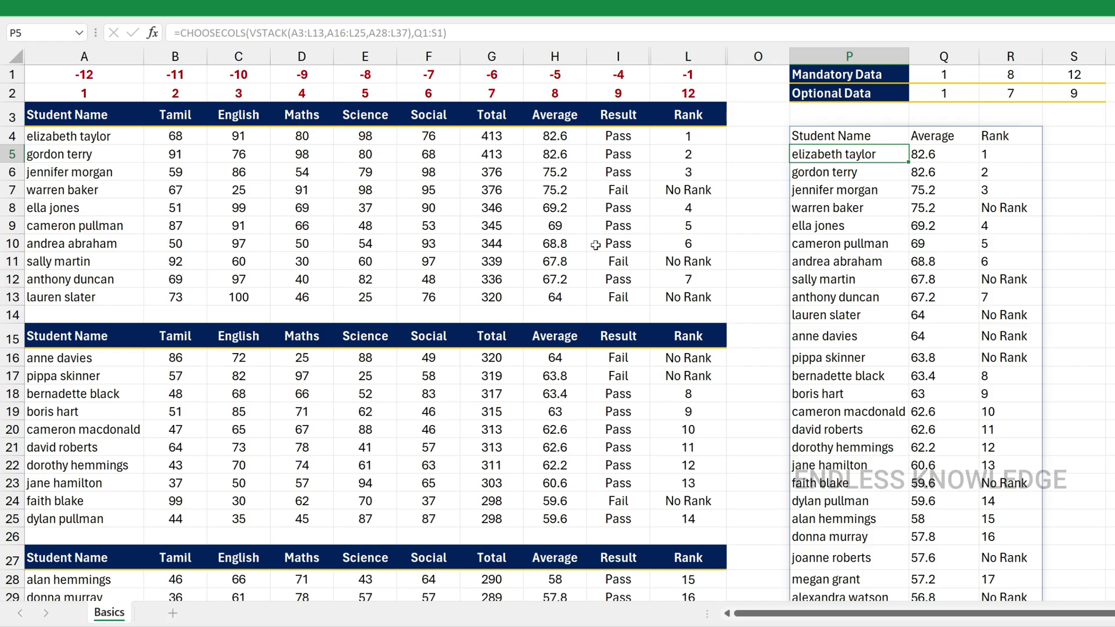
- Compare the combined Student Name, Average and Rank list starting in P4 with the three source tables
{"action": "left_click", "coordinate": [596, 245]}
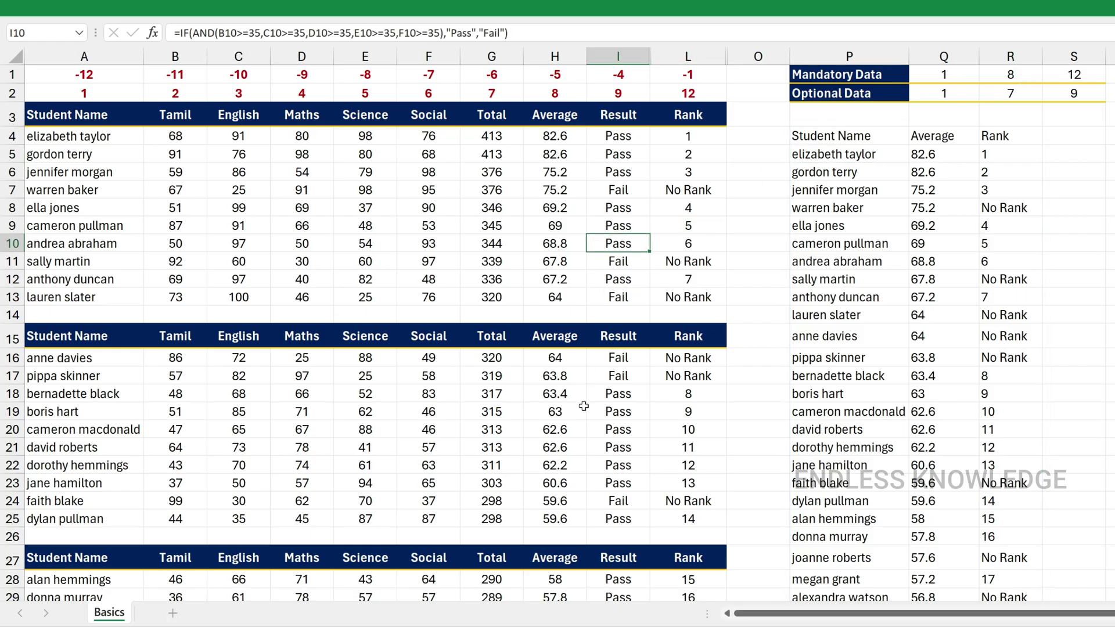
{"action": "left_click", "coordinate": [583, 408]}
{"action": "left_click", "coordinate": [597, 580]}
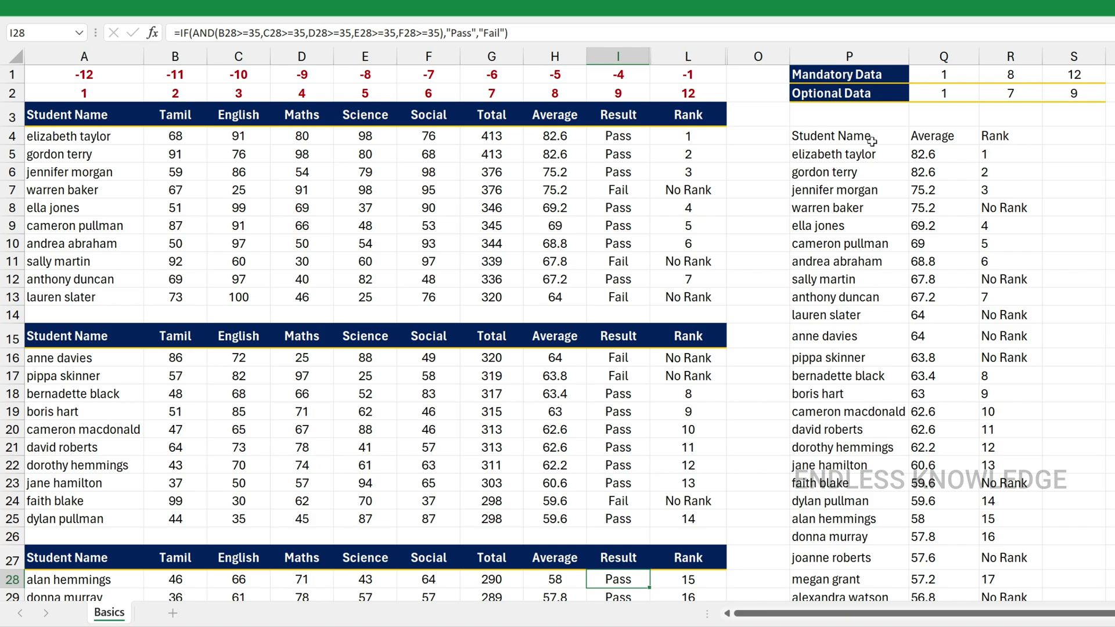
{"action": "left_click_drag", "start_coordinate": [872, 136], "coordinate": [993, 142]}
{"action": "scroll", "coordinate": [992, 142], "scroll_direction": "down", "scroll_amount": 3}
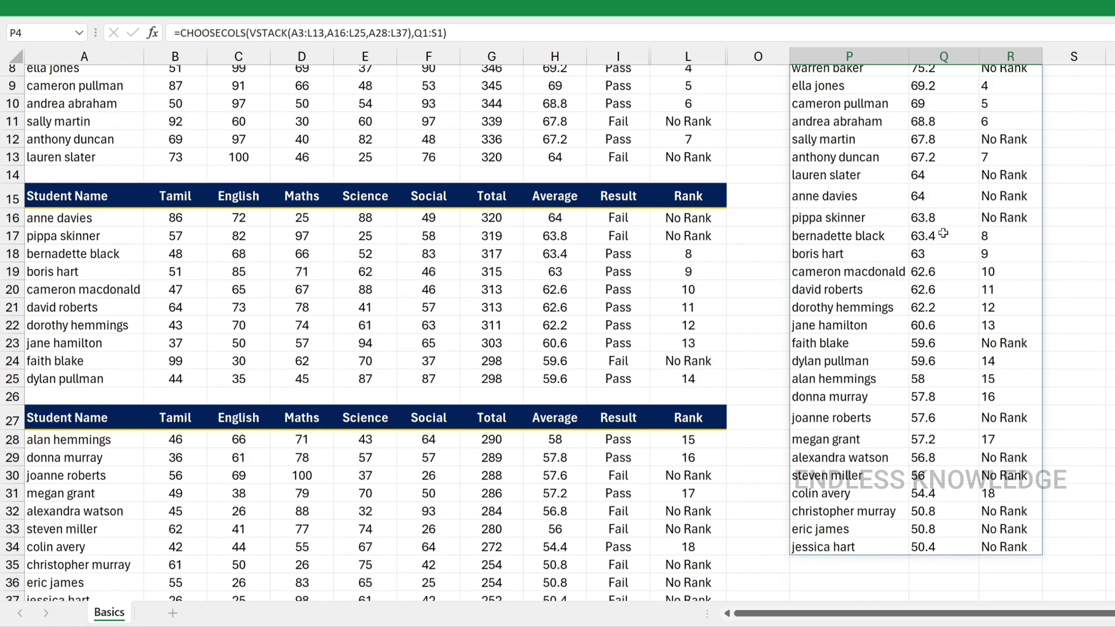
{"action": "scroll", "coordinate": [993, 143], "scroll_direction": "up", "scroll_amount": 3}
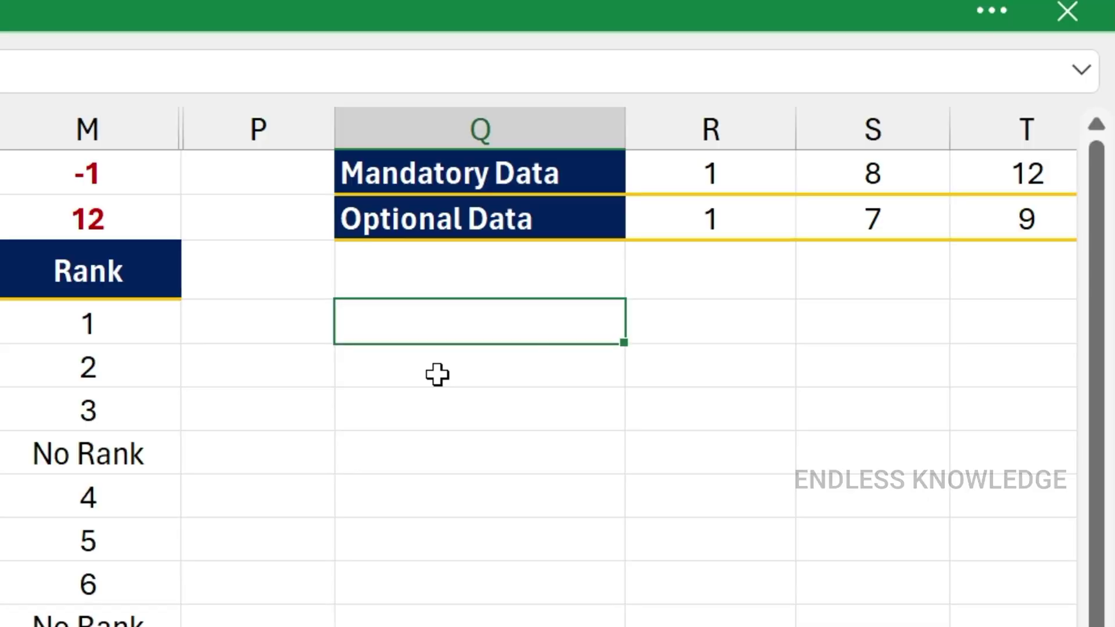
- Start a CHOOSEROWS formula in Q4 with the first student table, B3:M13, as its array
{"action": "type", "text": "=ch"}
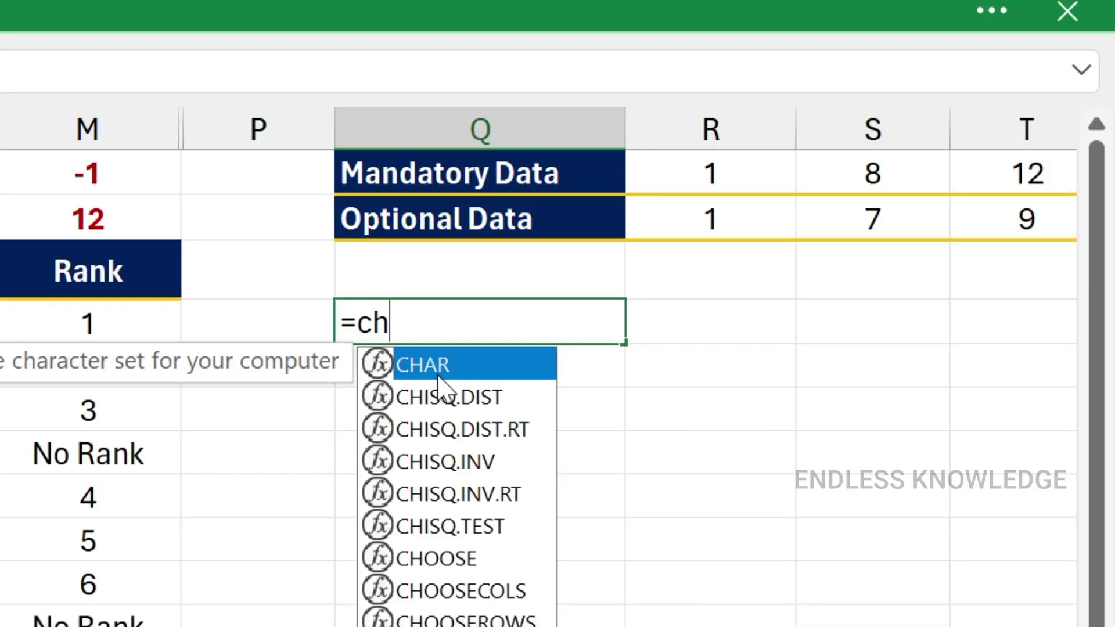
{"action": "key", "text": "Down"}
{"action": "key", "text": "Down"}
{"action": "key", "text": "Down"}
{"action": "key", "text": "Down"}
{"action": "key", "text": "Down"}
{"action": "key", "text": "Down"}
{"action": "key", "text": "Down"}
{"action": "key", "text": "Down"}
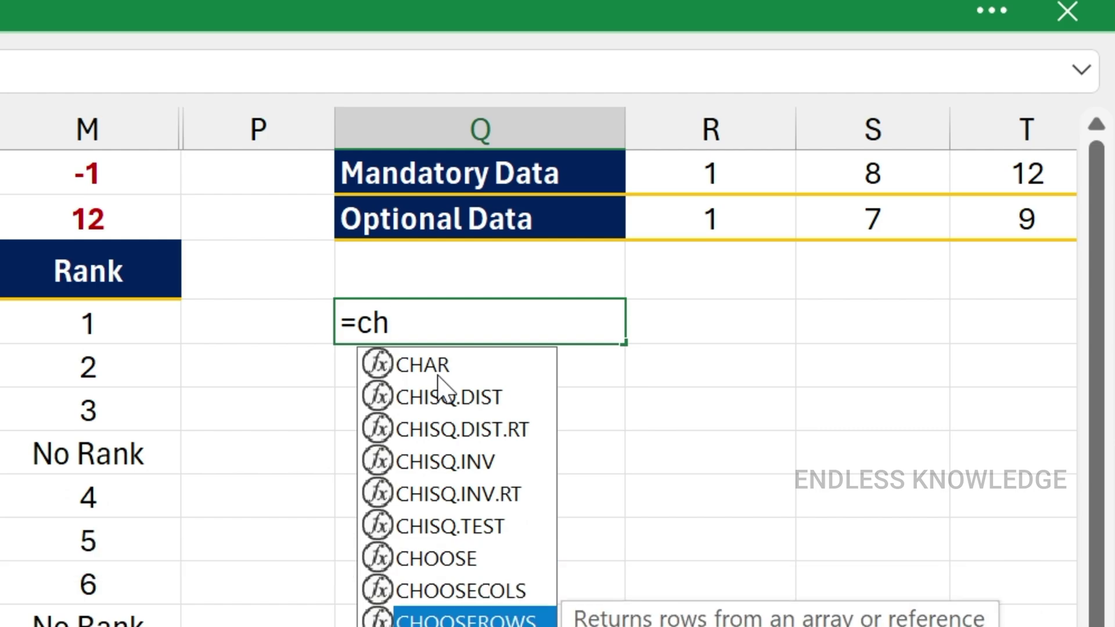
{"action": "key", "text": "Tab"}
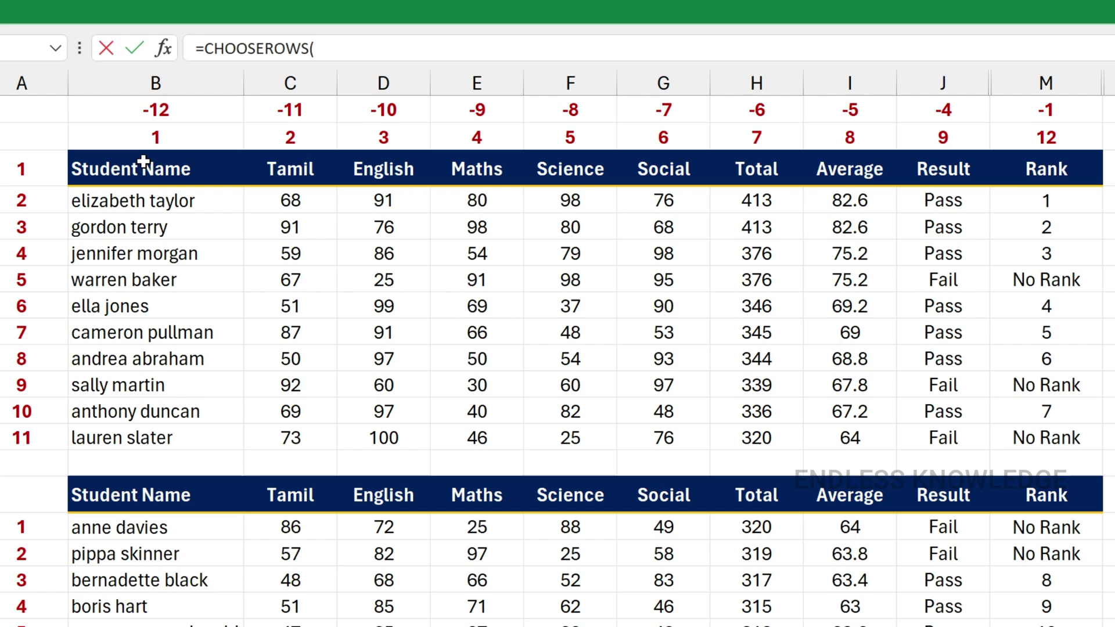
{"action": "left_click_drag", "start_coordinate": [145, 168], "coordinate": [1020, 444]}
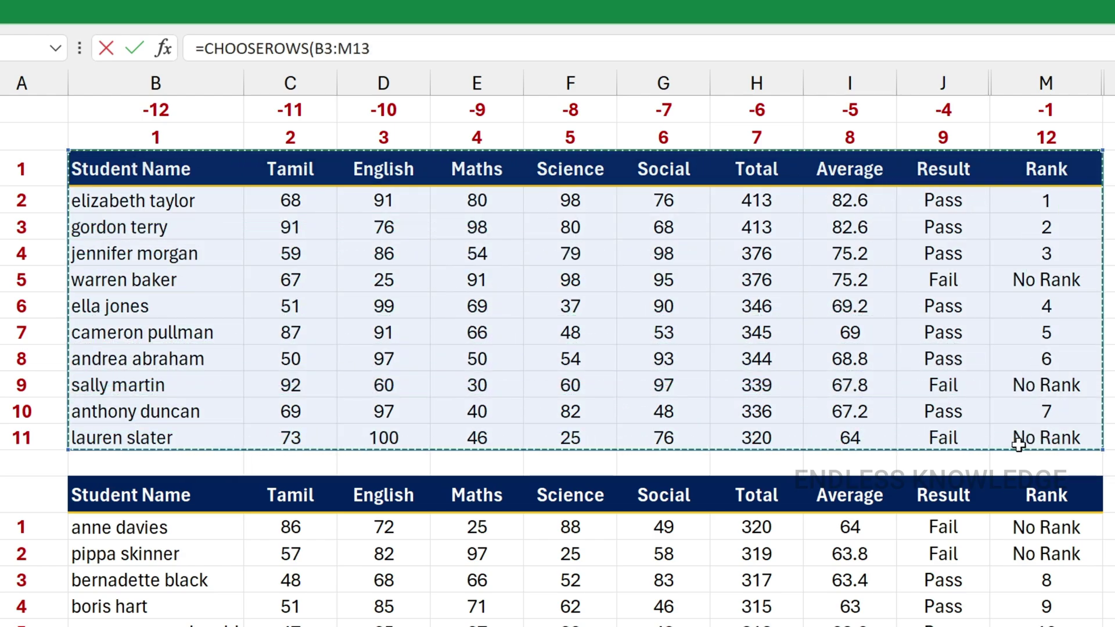
{"action": "type", "text": ","}
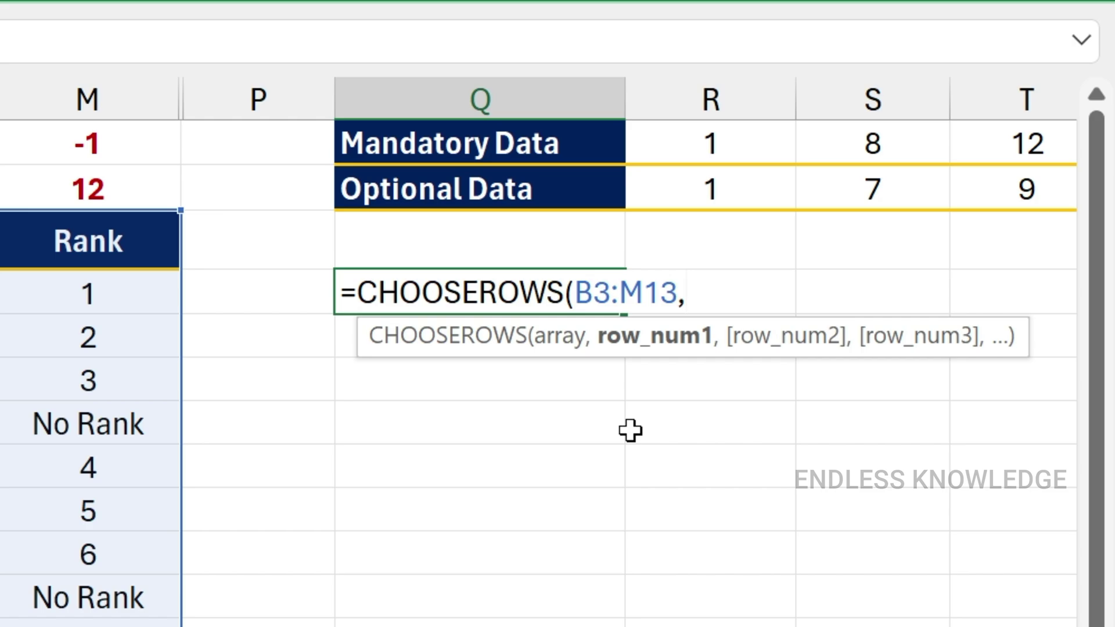
- Specify row numbers 1, 2, 3 and 7 in the CHOOSEROWS formula and complete it
{"action": "type", "text": "1,2"}
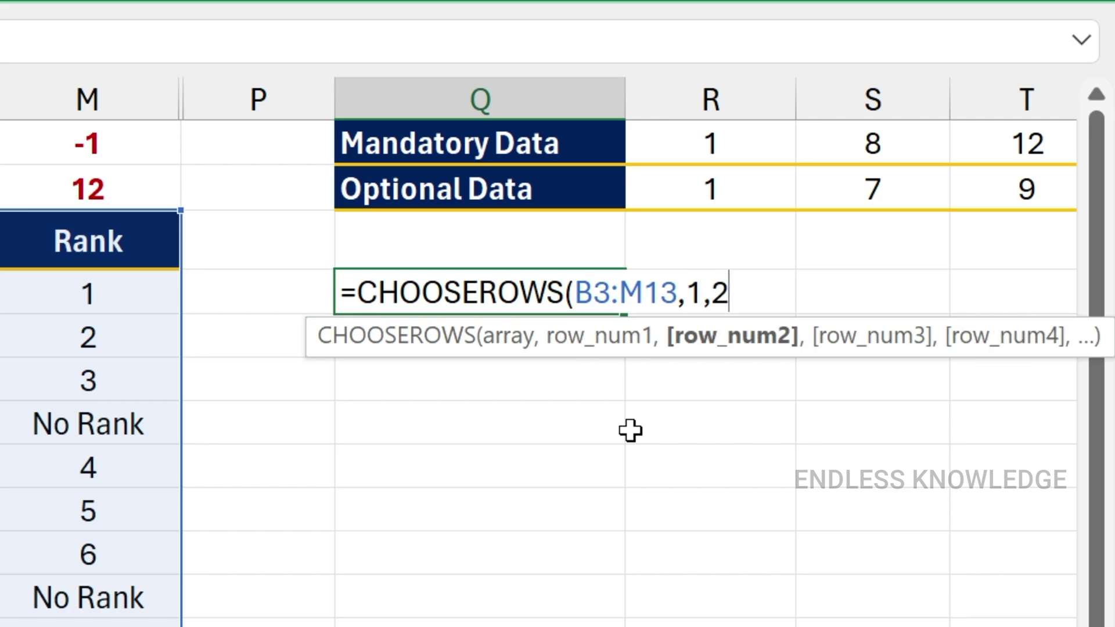
{"action": "type", "text": ",3,"}
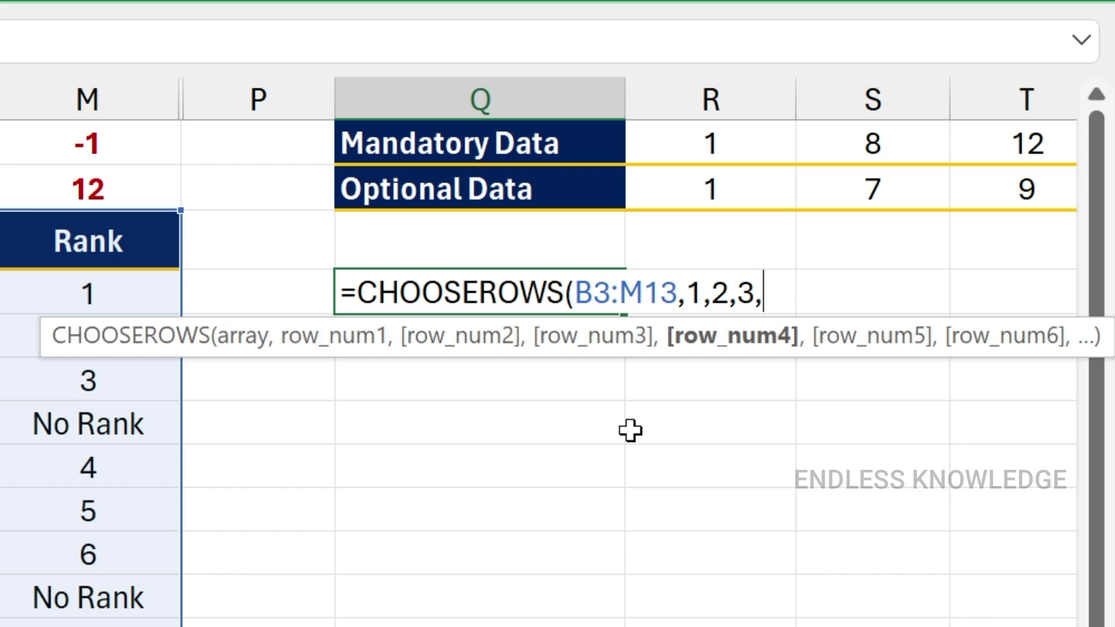
{"action": "type", "text": "7"}
{"action": "type", "text": ")"}
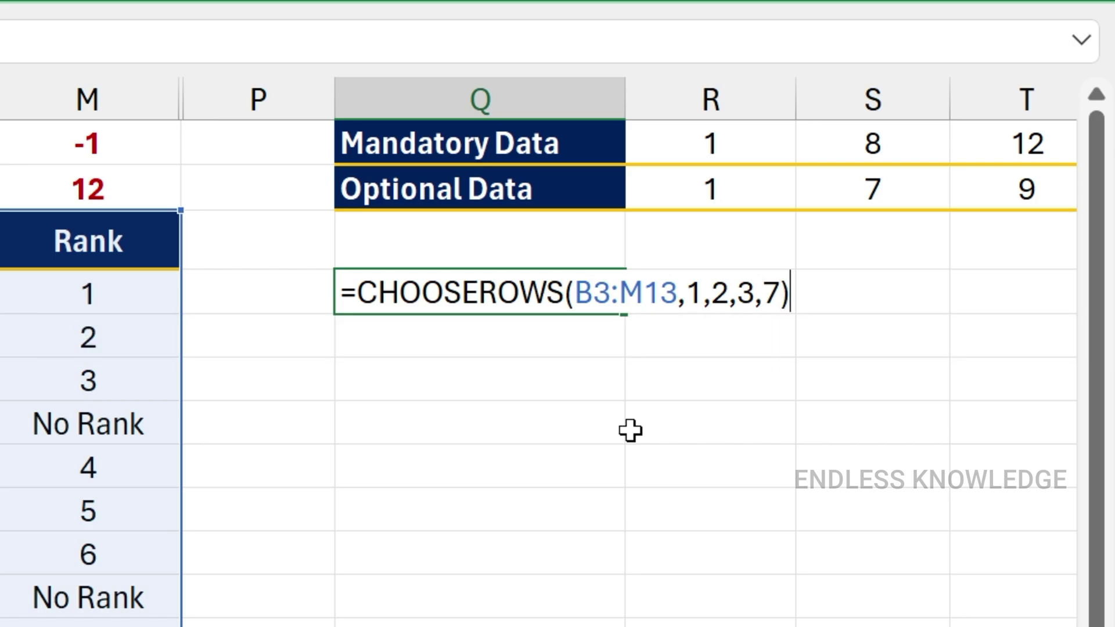
{"action": "key", "text": "Return"}
{"action": "key", "text": "Up"}
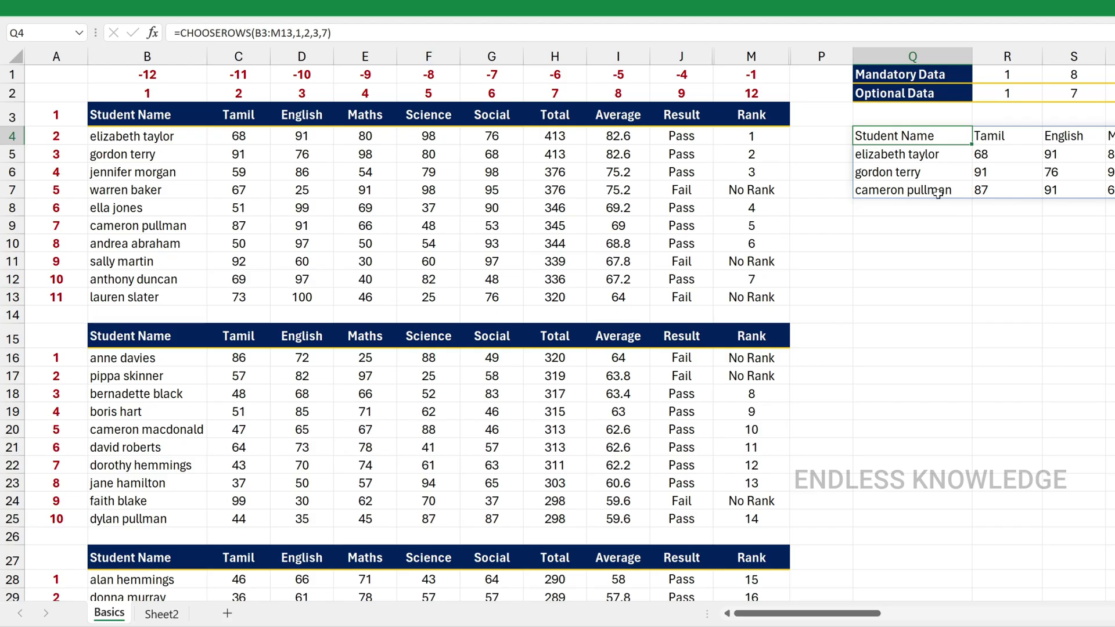
- Replace the B3:M13 array in Q4's CHOOSEROWS formula with a nested HSTACK function
{"action": "double_click", "coordinate": [946, 136]}
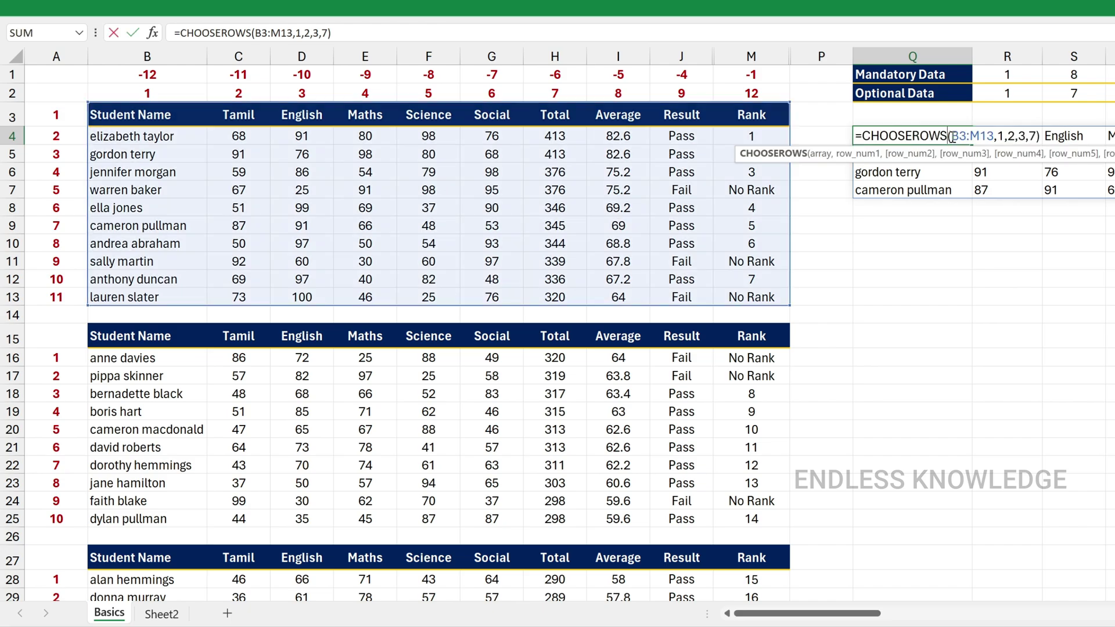
{"action": "left_click", "coordinate": [953, 137]}
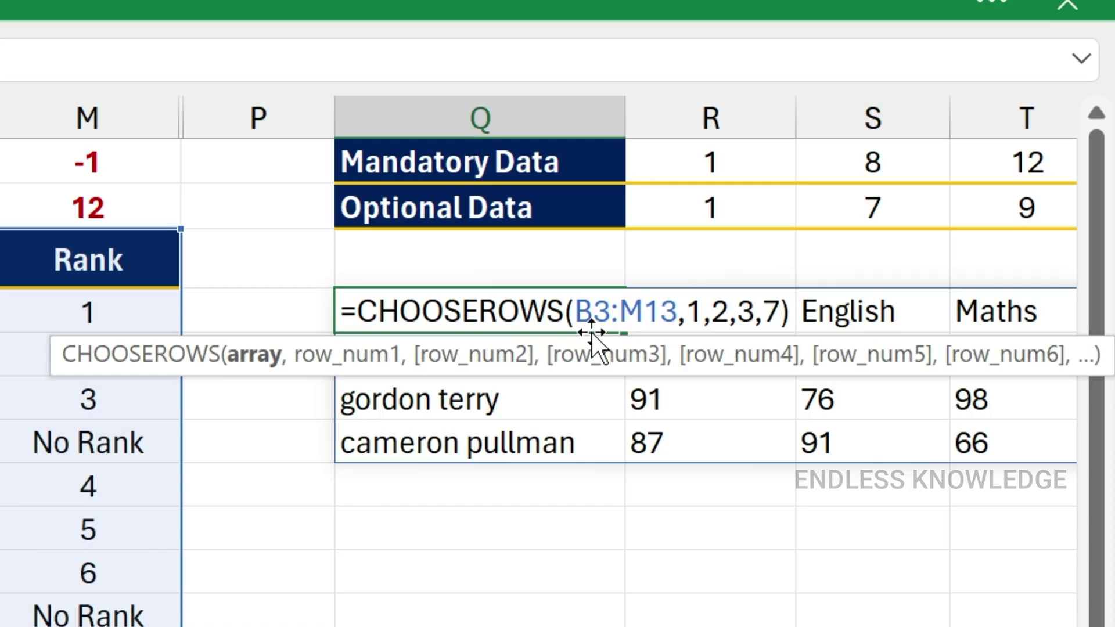
{"action": "key", "text": "Delete"}
{"action": "key", "text": "Delete"}
{"action": "key", "text": "Delete"}
{"action": "key", "text": "Delete"}
{"action": "key", "text": "Delete"}
{"action": "key", "text": "Delete"}
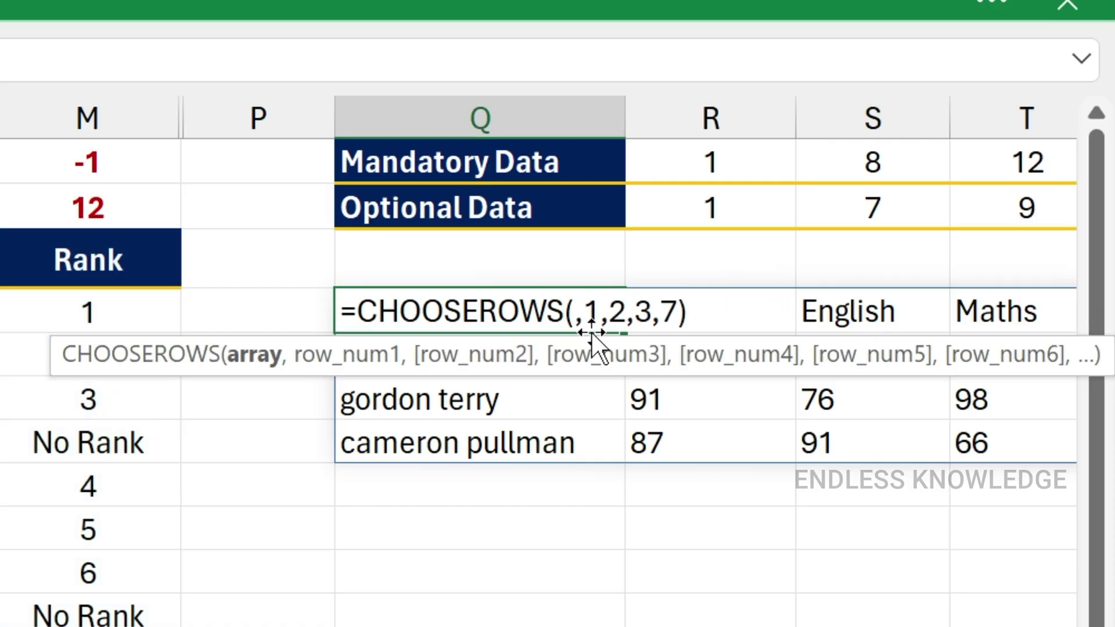
{"action": "type", "text": "hst"}
{"action": "key", "text": "Tab"}
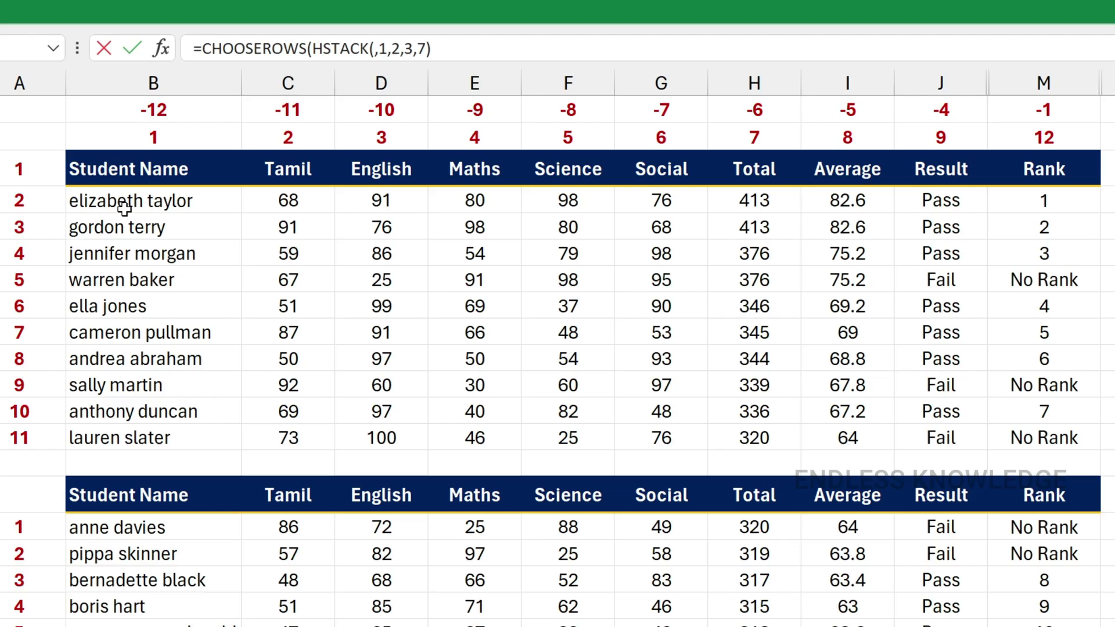
- Combine B3:M13, B16:M25 and B28:M37 inside the HSTACK function, close it and complete the CHOOSEROWS formula
{"action": "left_click_drag", "start_coordinate": [121, 171], "coordinate": [1030, 441]}
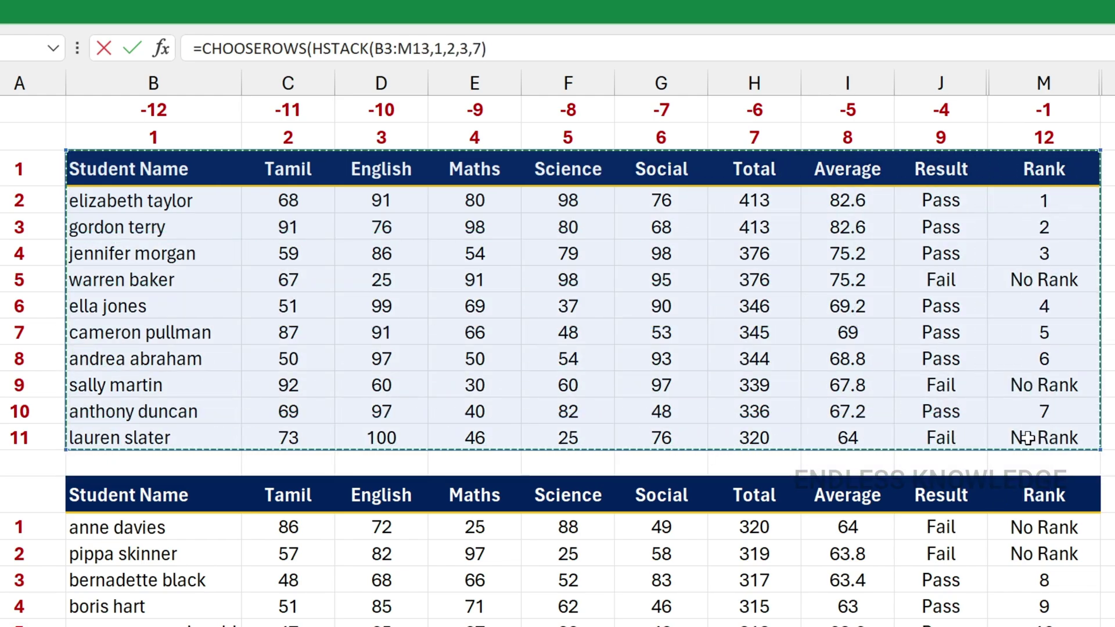
{"action": "type", "text": ","}
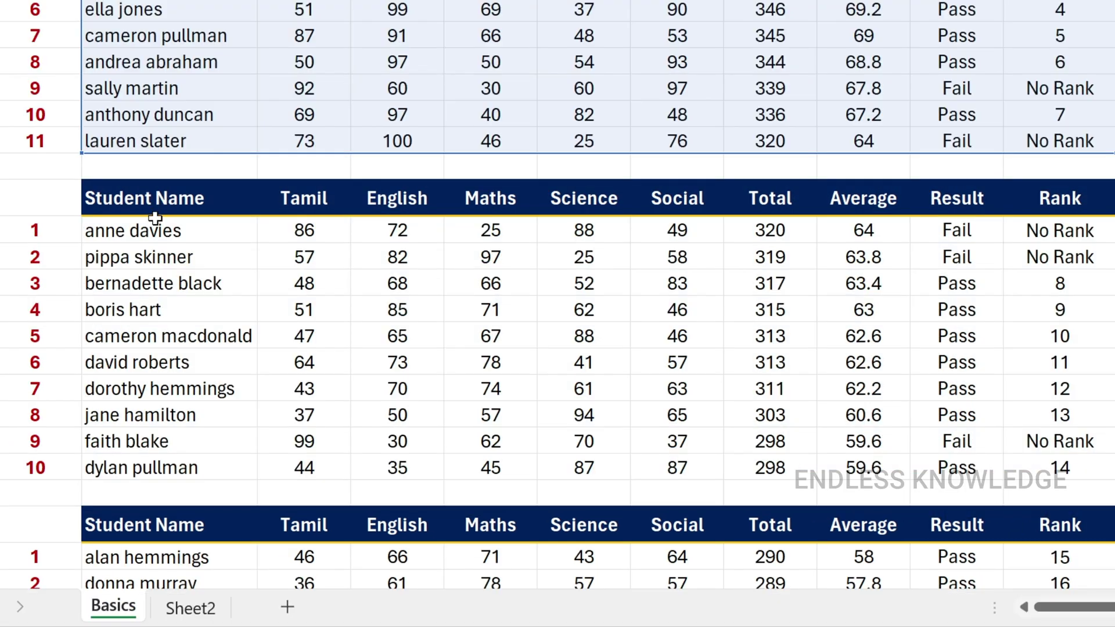
{"action": "left_click_drag", "start_coordinate": [138, 527], "coordinate": [1010, 626]}
{"action": "left_click_drag", "start_coordinate": [1025, 373], "coordinate": [1049, 457]}
{"action": "type", "text": ","}
{"action": "scroll", "coordinate": [500, 418], "scroll_direction": "down", "scroll_amount": 3}
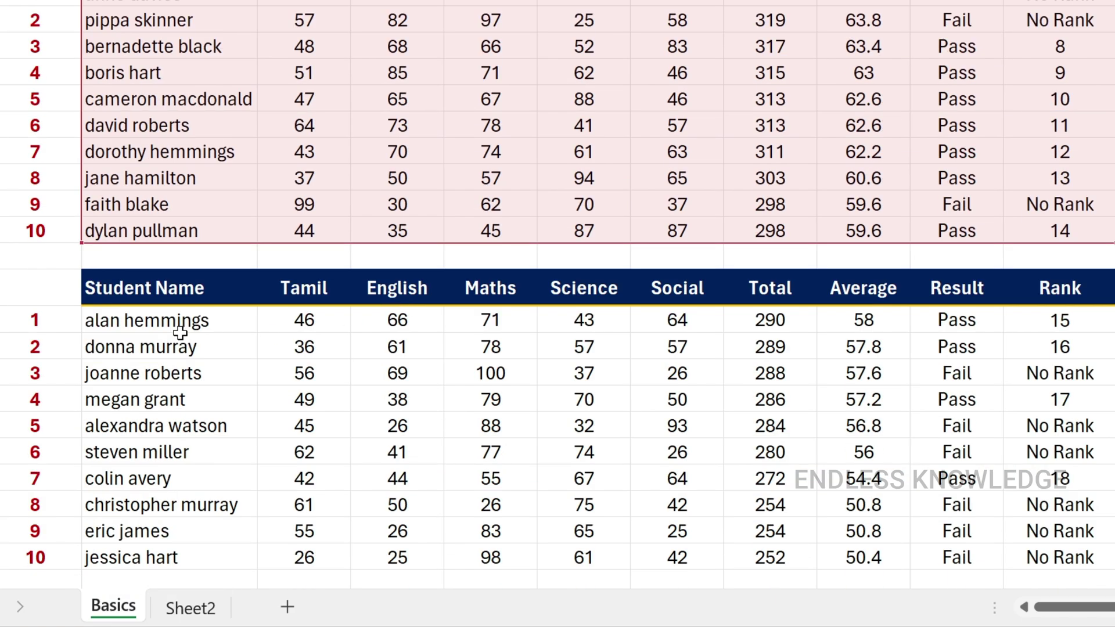
{"action": "left_click_drag", "start_coordinate": [180, 331], "coordinate": [1072, 559]}
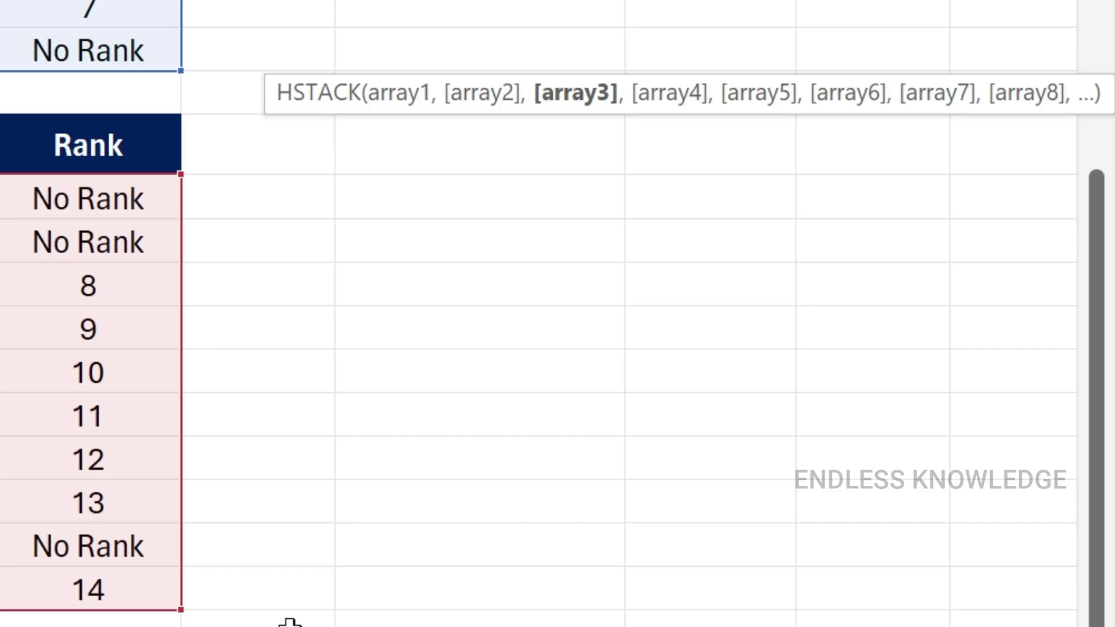
{"action": "scroll", "coordinate": [325, 581], "scroll_direction": "up", "scroll_amount": 3}
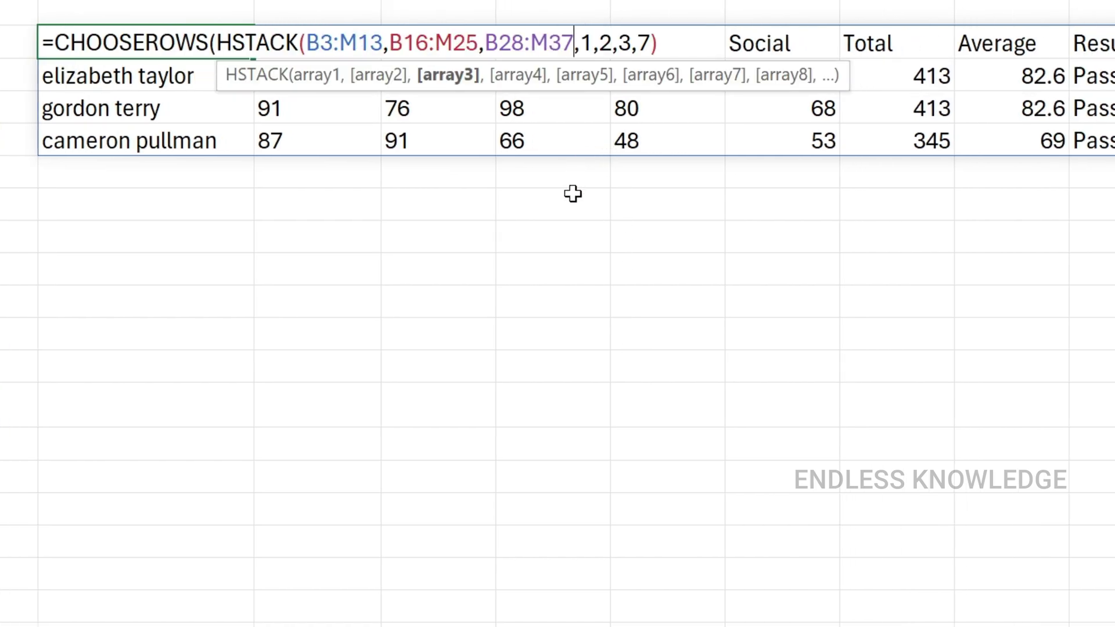
{"action": "type", "text": ")"}
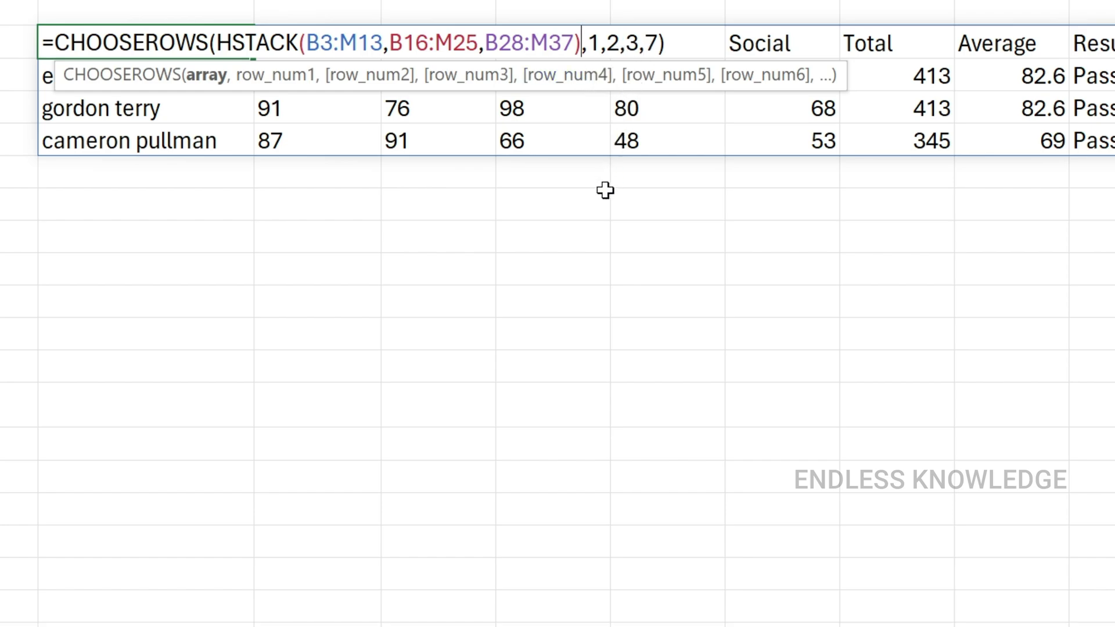
{"action": "key", "text": "Return"}
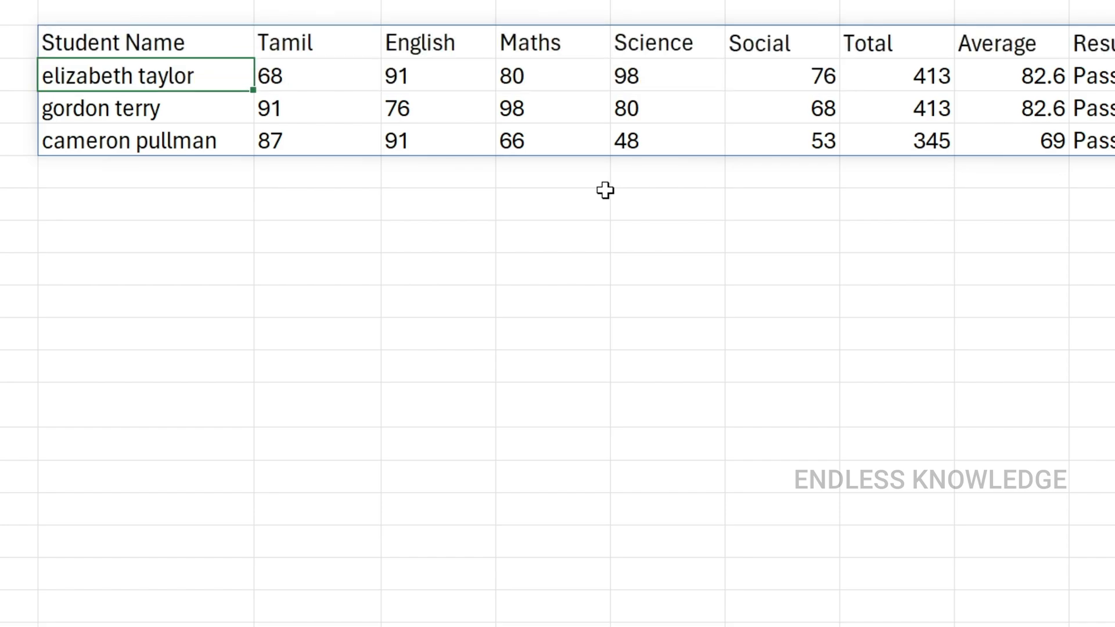
- Examine the rows returned by the CHOOSEROWS and HSTACK formula across all three side-by-side tables, from column Q through AO
{"action": "left_click", "coordinate": [157, 53]}
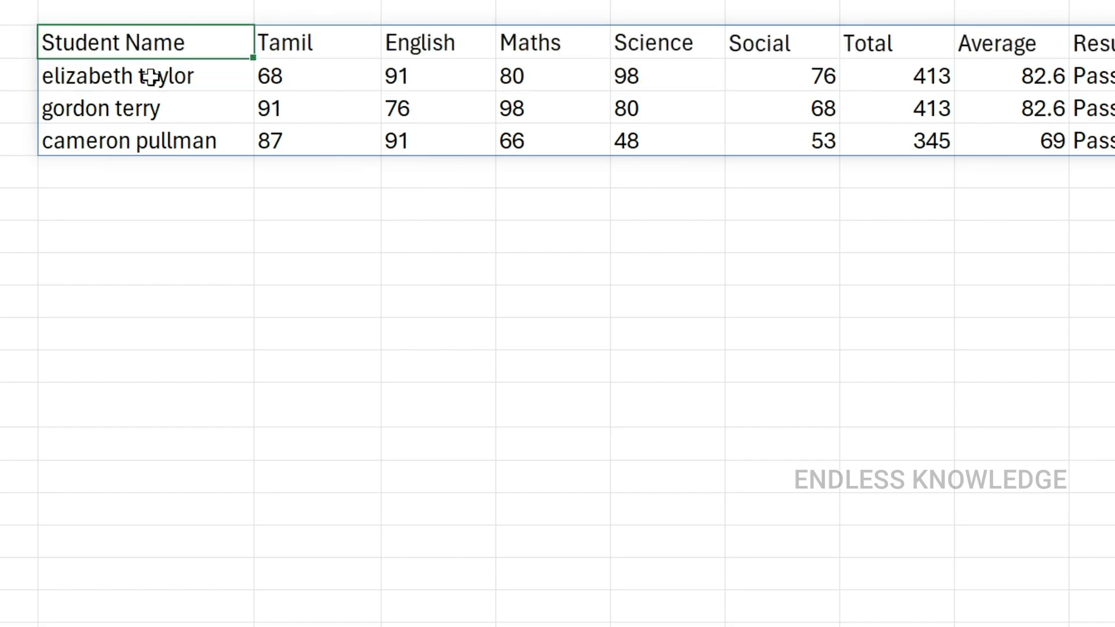
{"action": "left_click", "coordinate": [151, 76]}
{"action": "left_click", "coordinate": [152, 109]}
{"action": "left_click", "coordinate": [155, 140]}
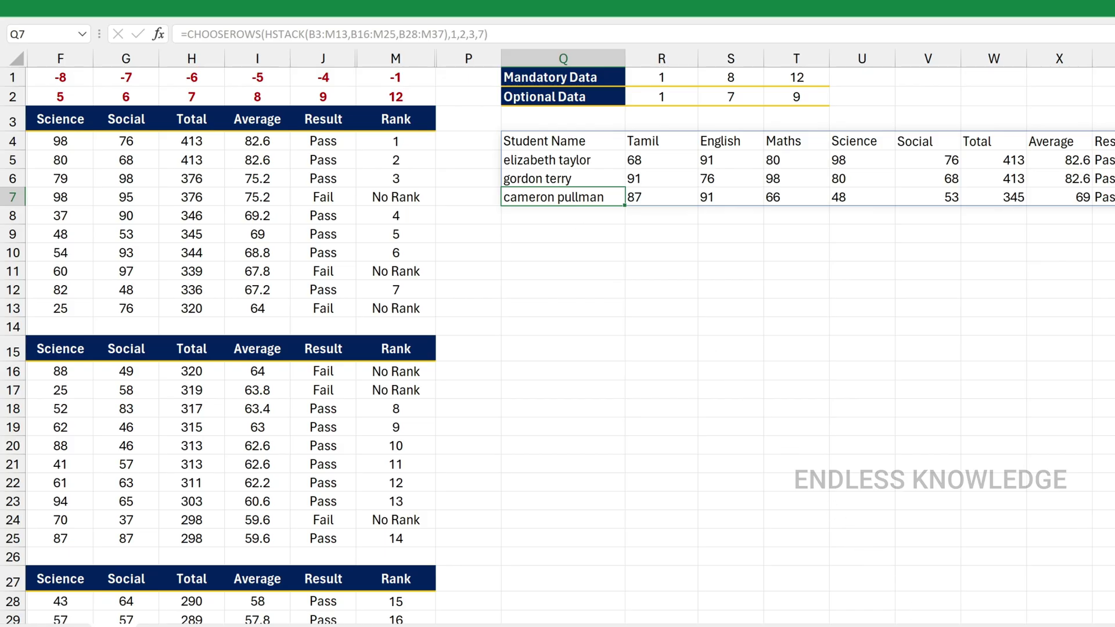
{"action": "scroll", "coordinate": [572, 337], "scroll_direction": "right", "scroll_amount": 4}
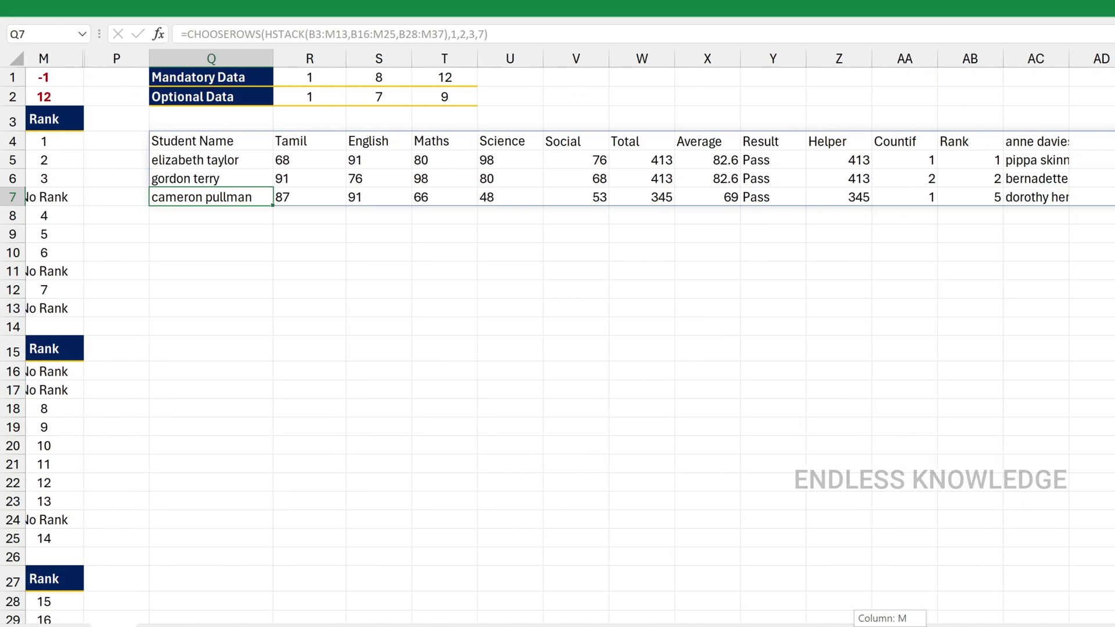
{"action": "scroll", "coordinate": [572, 337], "scroll_direction": "right", "scroll_amount": 6}
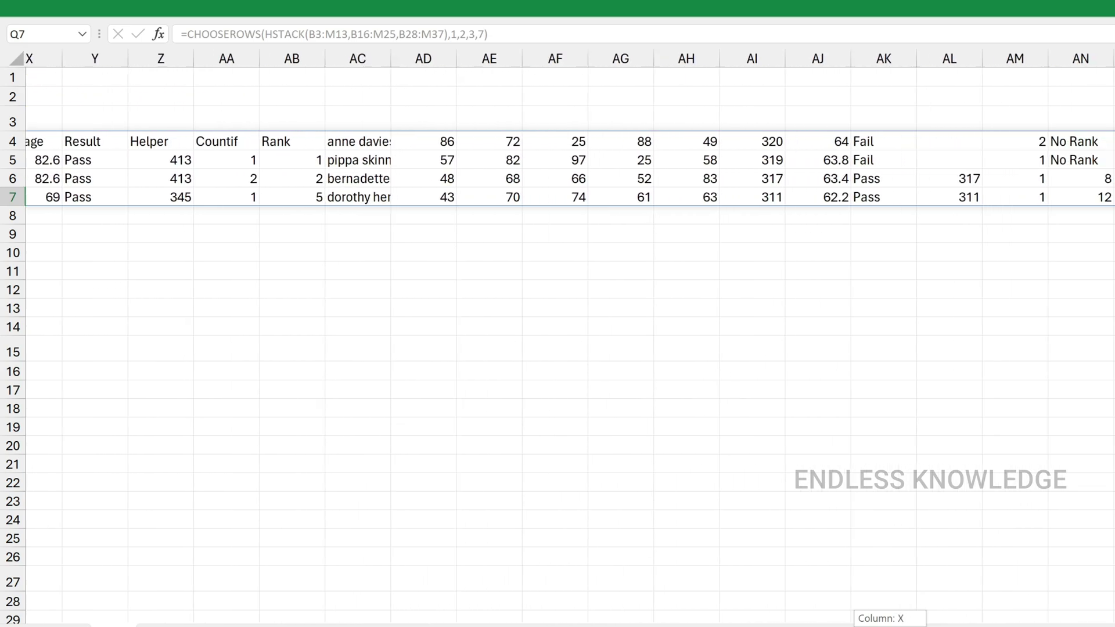
{"action": "scroll", "coordinate": [953, 572], "scroll_direction": "right", "scroll_amount": 2}
{"action": "left_click_drag", "start_coordinate": [287, 142], "coordinate": [288, 198]}
{"action": "left_click_drag", "start_coordinate": [1055, 141], "coordinate": [1056, 201]}
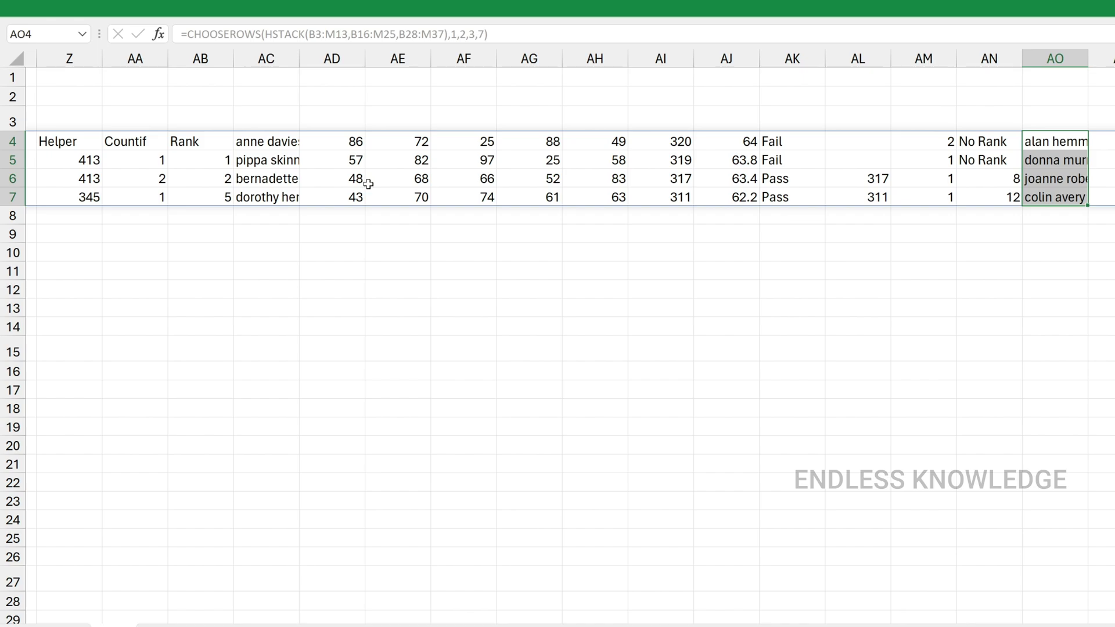
{"action": "left_click_drag", "start_coordinate": [1026, 626], "coordinate": [791, 621]}
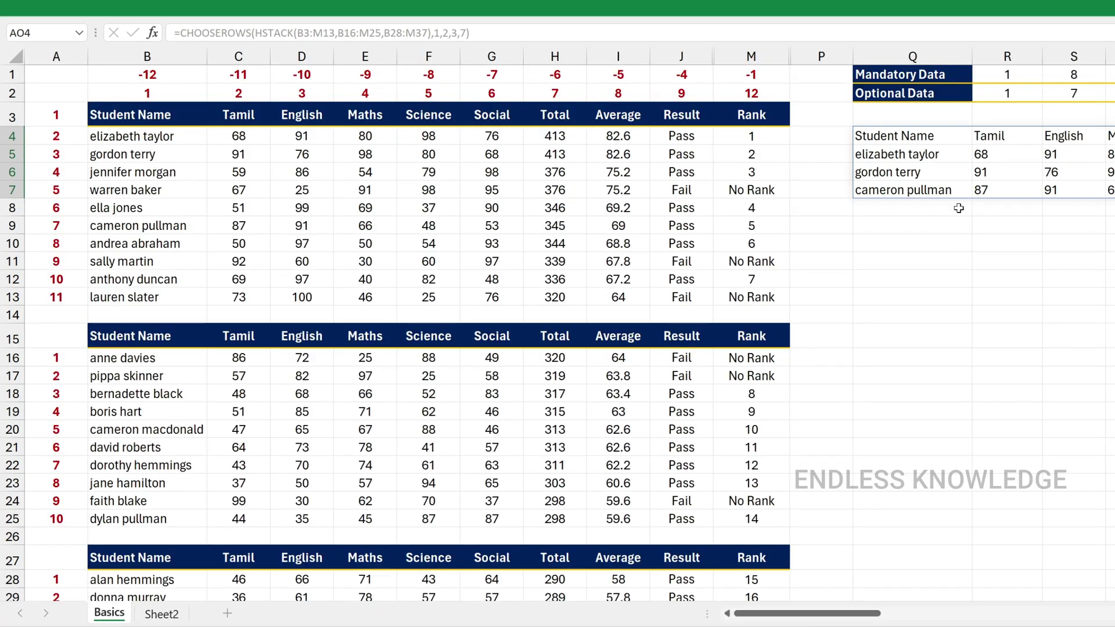
- Replace HSTACK with VSTACK in Q4's CHOOSEROWS formula, keeping the three table ranges and row numbers, and complete it
{"action": "double_click", "coordinate": [944, 137]}
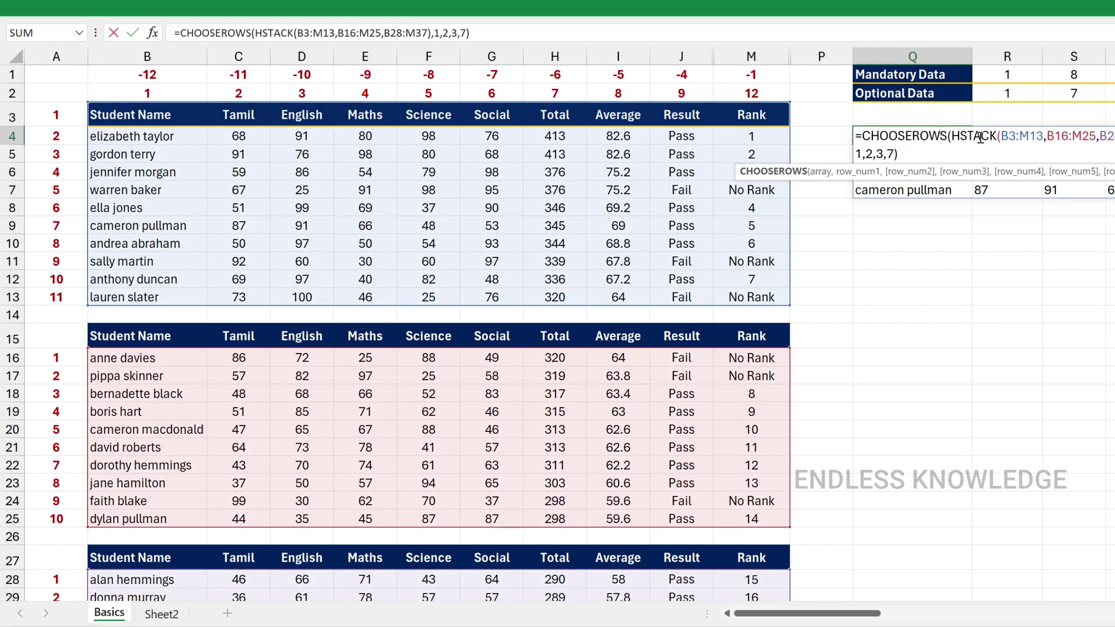
{"action": "left_click_drag", "start_coordinate": [956, 135], "coordinate": [996, 136]}
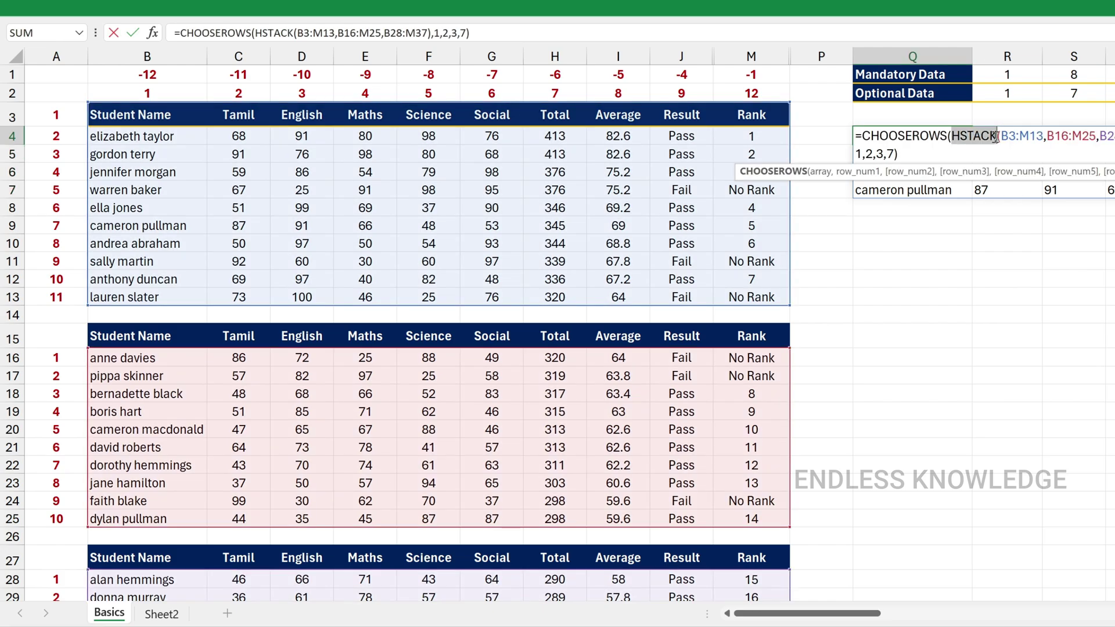
{"action": "type", "text": "vsta"}
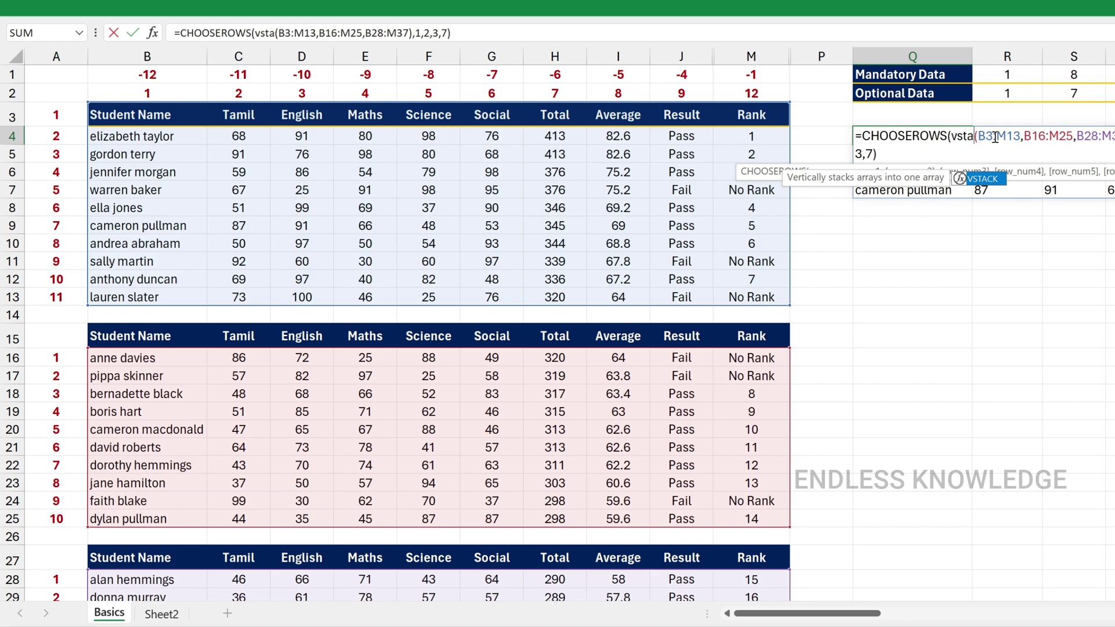
{"action": "key", "text": "Tab"}
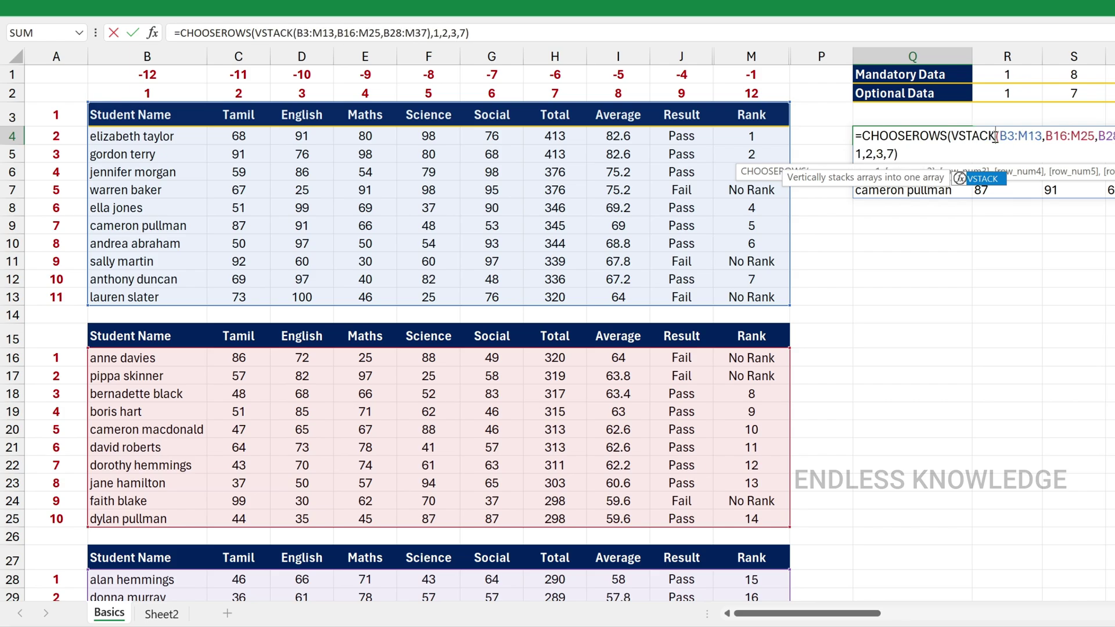
{"action": "key", "text": "Return"}
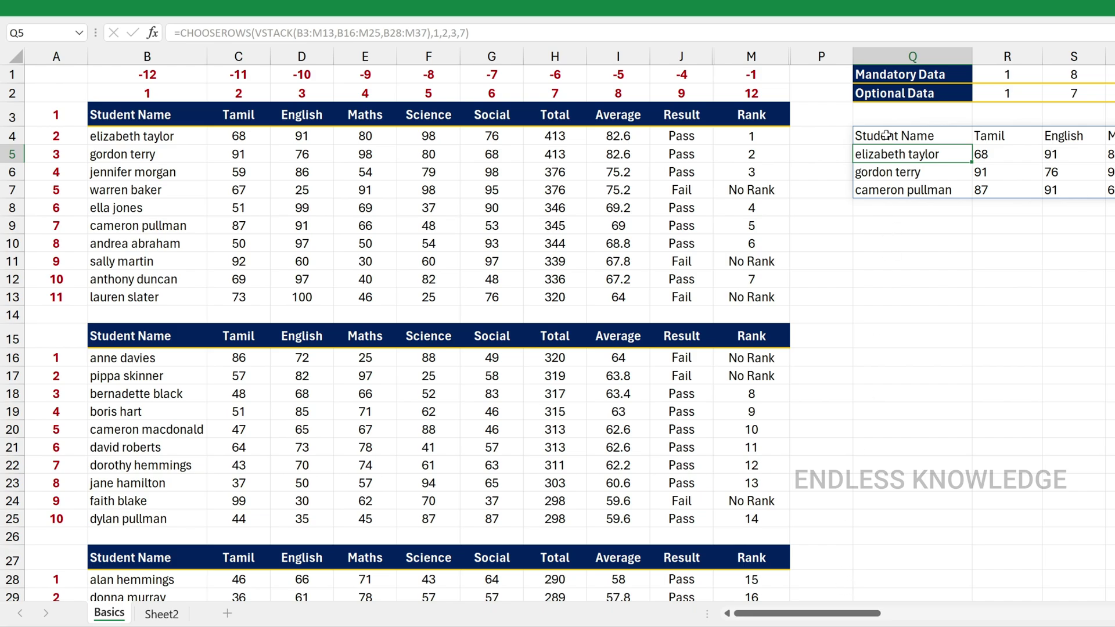
- Review the first table's rows and compare the column A row numbering of the first and second student tables
{"action": "left_click_drag", "start_coordinate": [91, 113], "coordinate": [735, 178]}
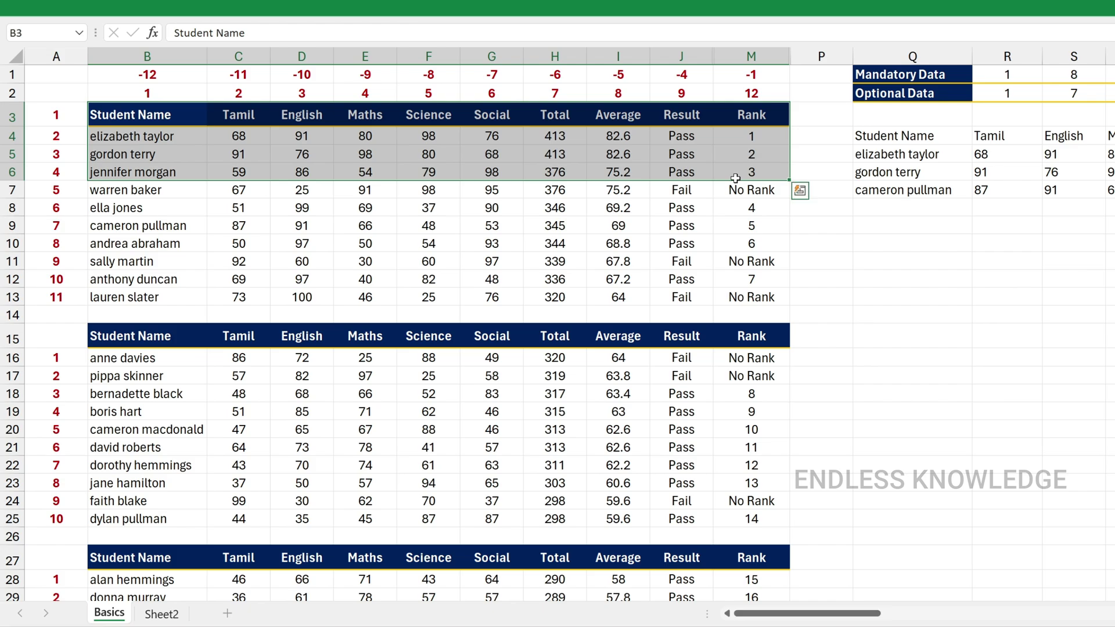
{"action": "mouse_move", "coordinate": [822, 617]}
{"action": "left_mouse_down"}
{"action": "mouse_move", "coordinate": [928, 606]}
{"action": "mouse_move", "coordinate": [821, 613]}
{"action": "left_mouse_up"}
{"action": "left_click", "coordinate": [905, 206]}
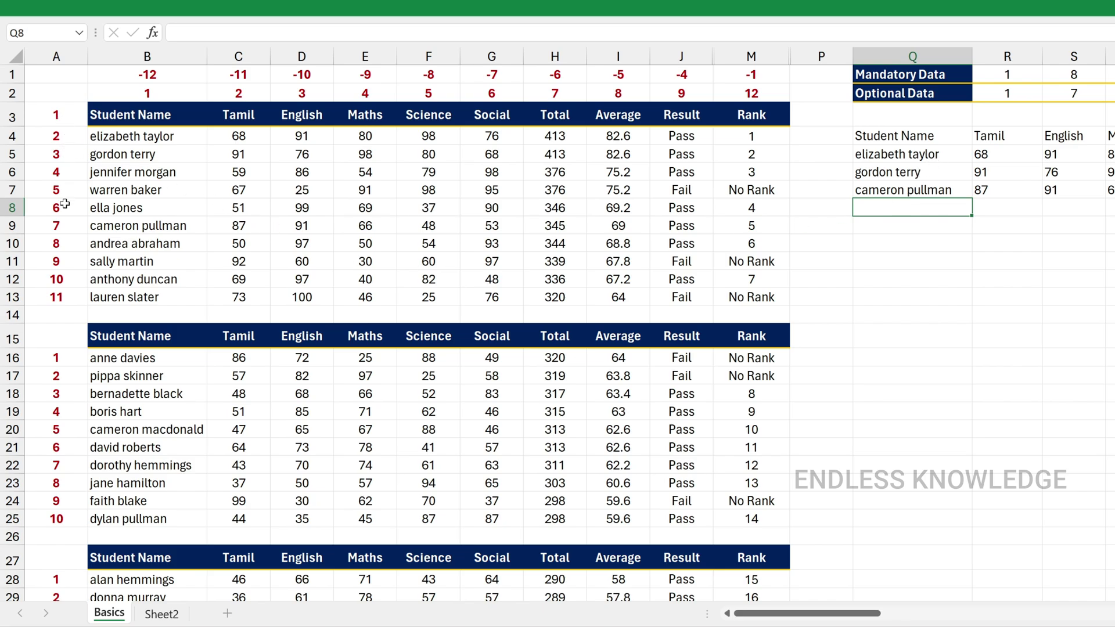
{"action": "left_click", "coordinate": [69, 358]}
{"action": "left_click", "coordinate": [67, 376]}
{"action": "left_click", "coordinate": [65, 394]}
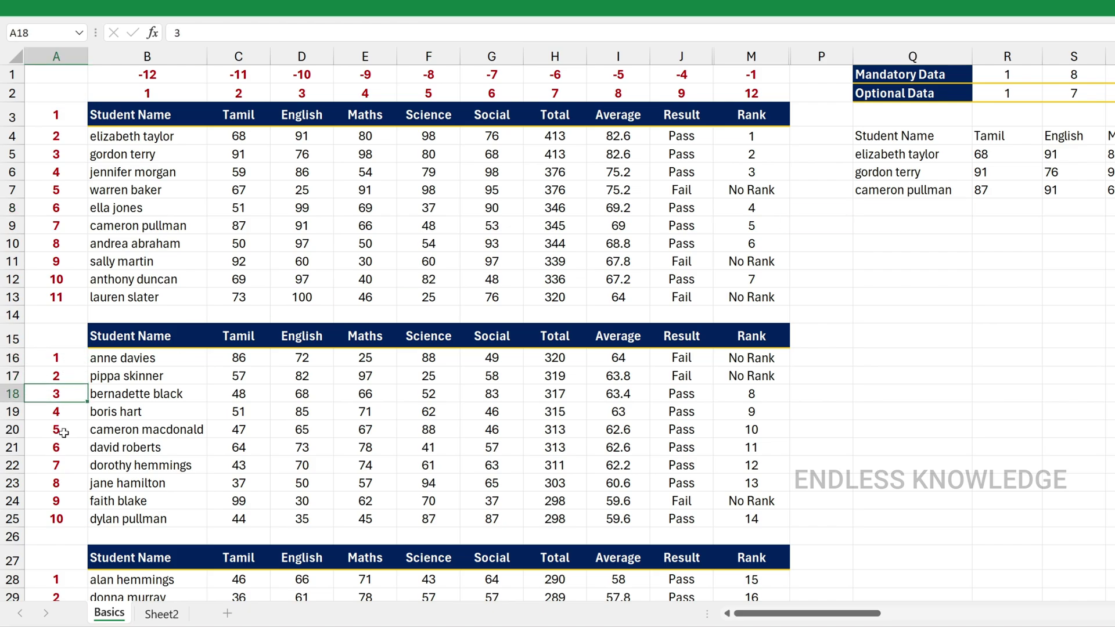
{"action": "left_click", "coordinate": [63, 433]}
{"action": "left_click", "coordinate": [68, 462]}
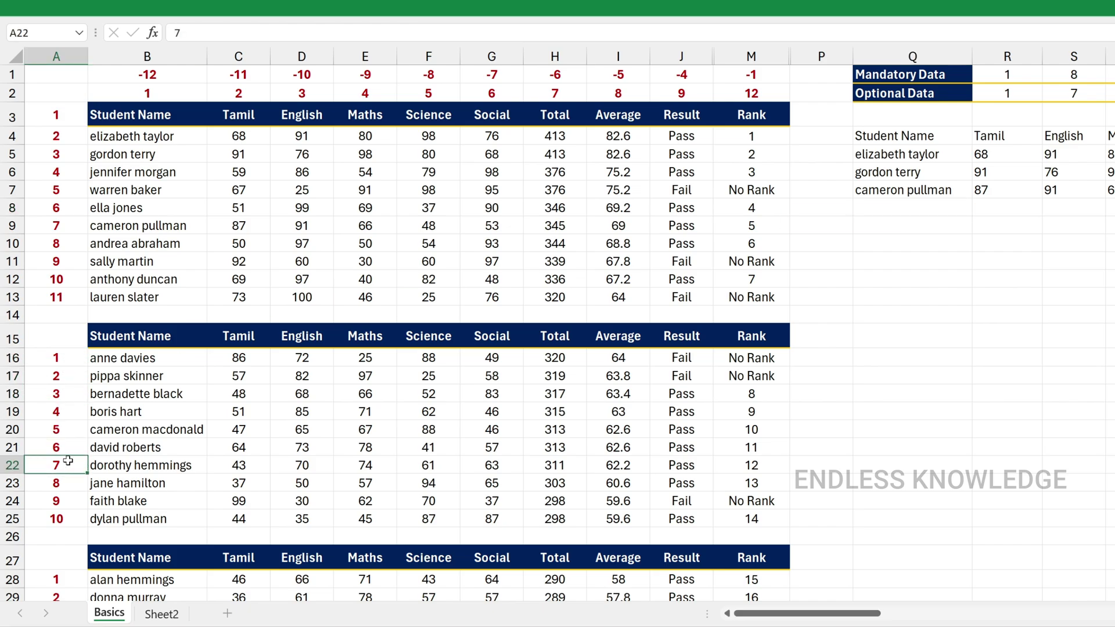
{"action": "left_click", "coordinate": [69, 359]}
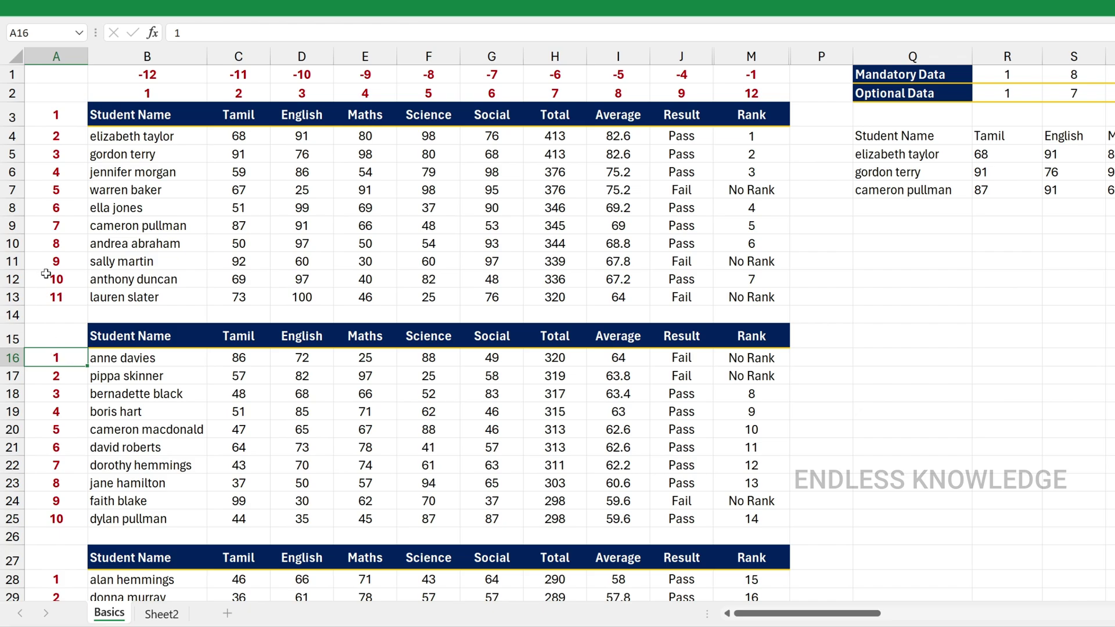
{"action": "left_click", "coordinate": [67, 117]}
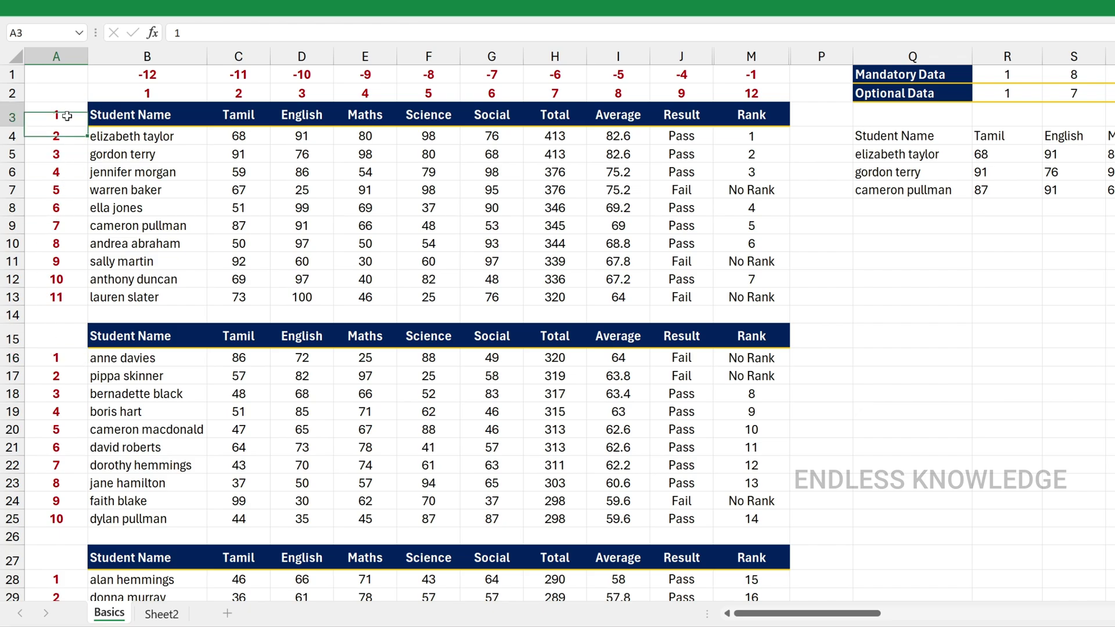
{"action": "left_click", "coordinate": [75, 296]}
- Renumber the second table's rows in A16:A25 as a fill series from 12 to 21
{"action": "left_click", "coordinate": [61, 358]}
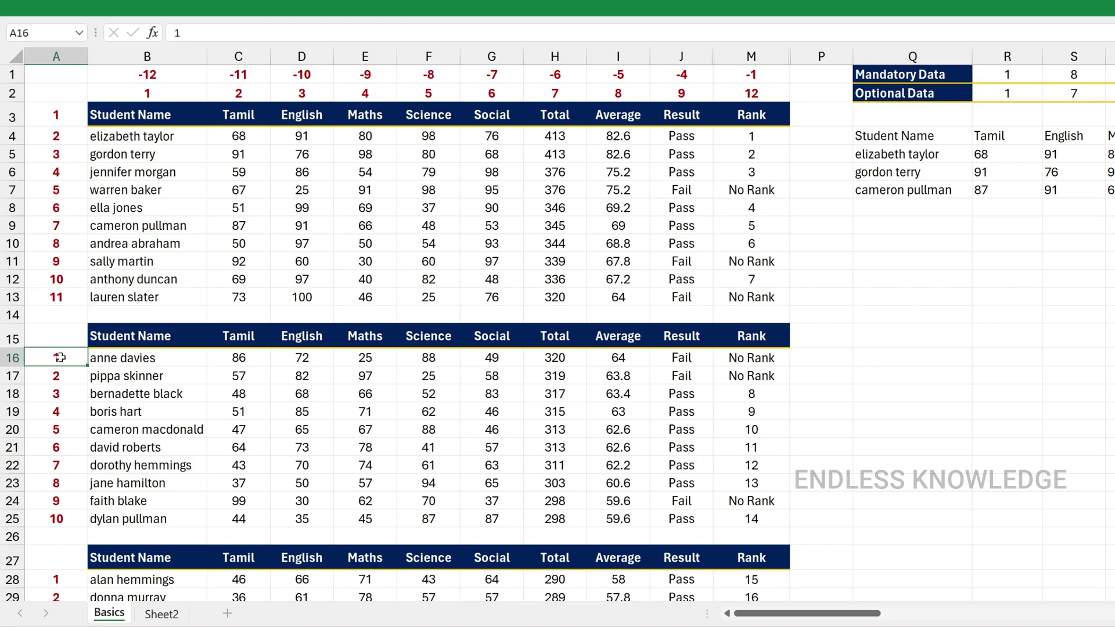
{"action": "type", "text": "12"}
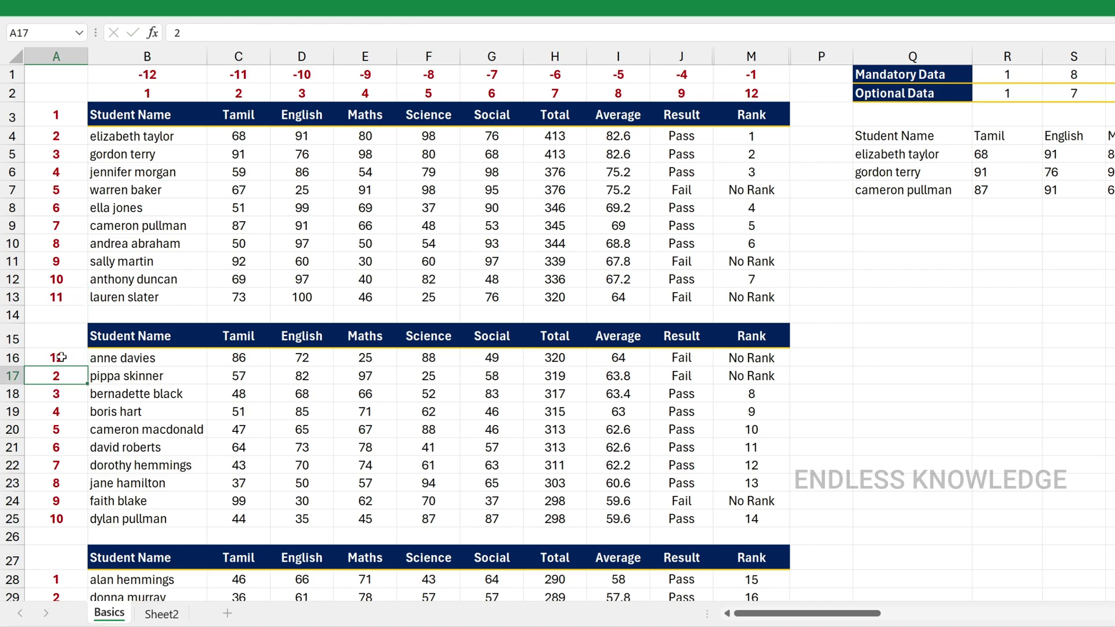
{"action": "key", "text": "ctrl+Return"}
{"action": "double_click", "coordinate": [88, 365]}
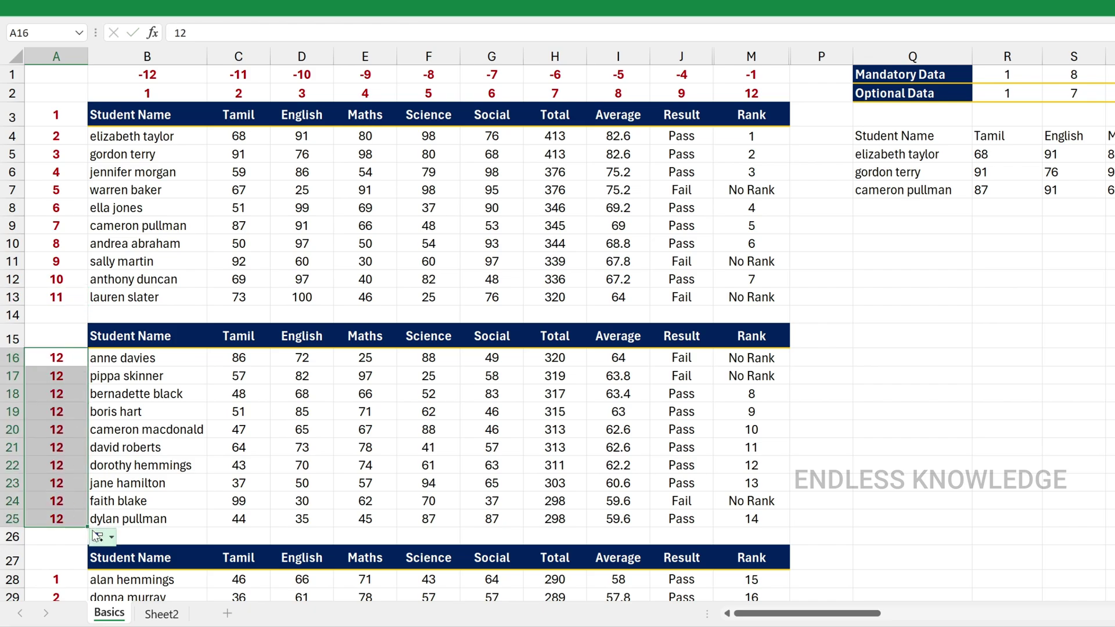
{"action": "left_click", "coordinate": [99, 537]}
{"action": "left_click", "coordinate": [122, 465]}
- Renumber the third table's rows in A28:A37 as a fill series starting at 22
{"action": "scroll", "coordinate": [105, 418], "scroll_direction": "down", "scroll_amount": 4}
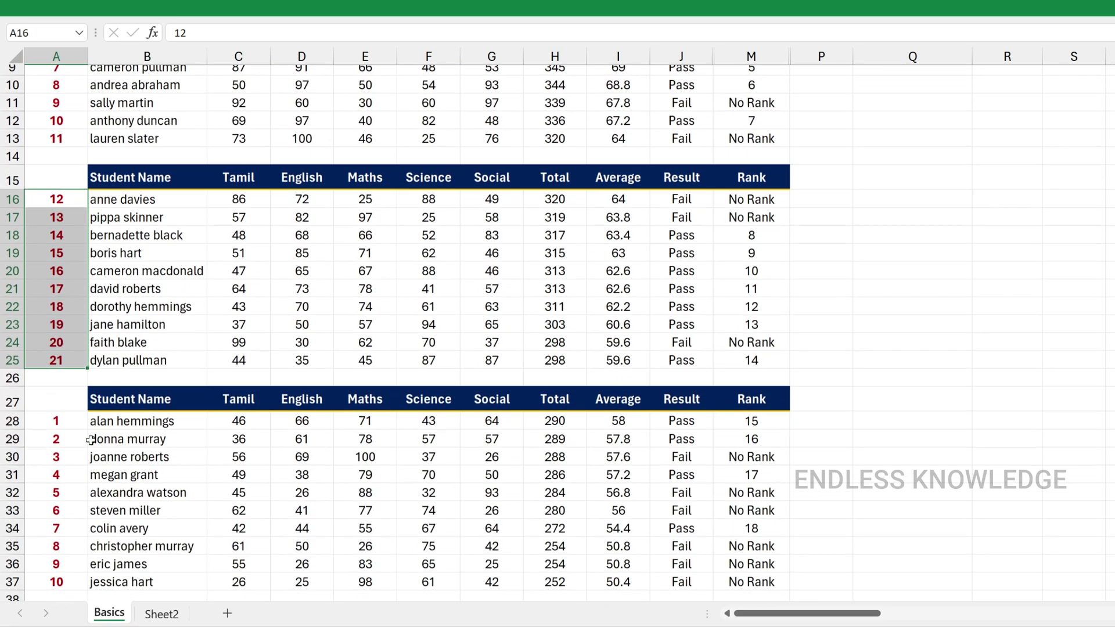
{"action": "left_click", "coordinate": [70, 372]}
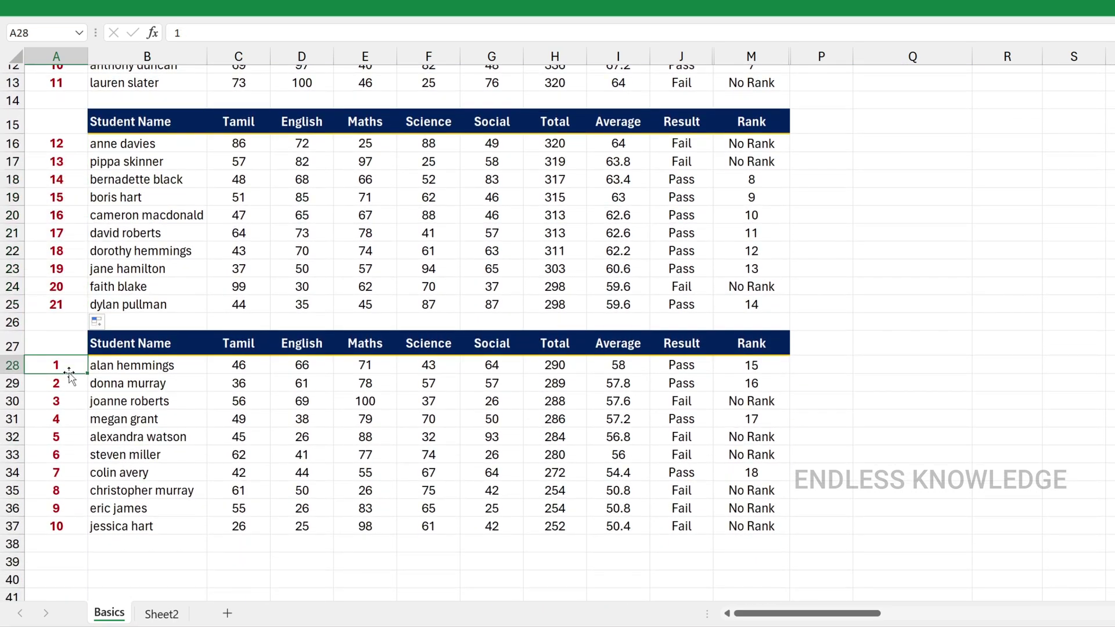
{"action": "type", "text": "22"}
{"action": "key", "text": "ctrl+Return"}
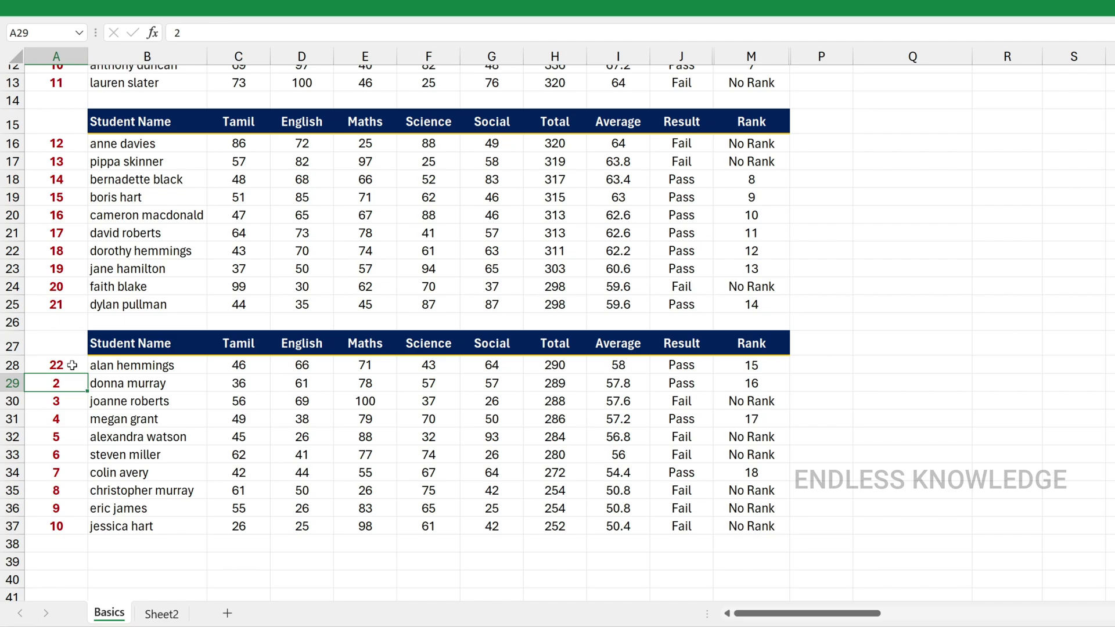
{"action": "double_click", "coordinate": [88, 375]}
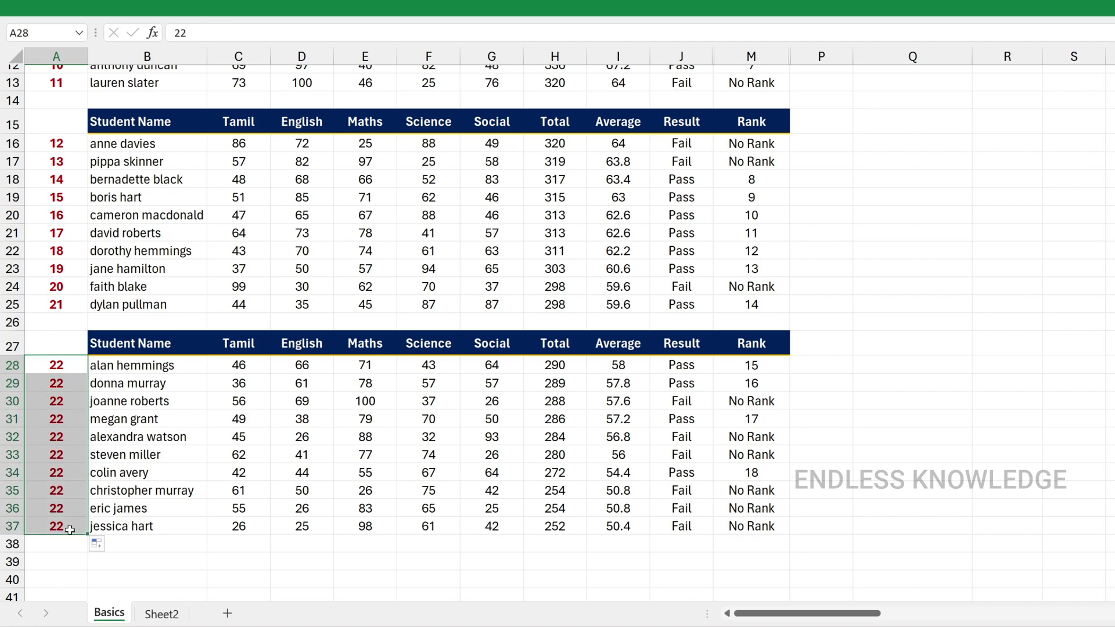
{"action": "left_click", "coordinate": [96, 544]}
{"action": "left_click", "coordinate": [128, 469]}
- Add row numbers 15, 18, 23 and 27 after 7 in Q4's CHOOSEROWS formula and complete it
{"action": "scroll", "coordinate": [53, 487], "scroll_direction": "up", "scroll_amount": 4}
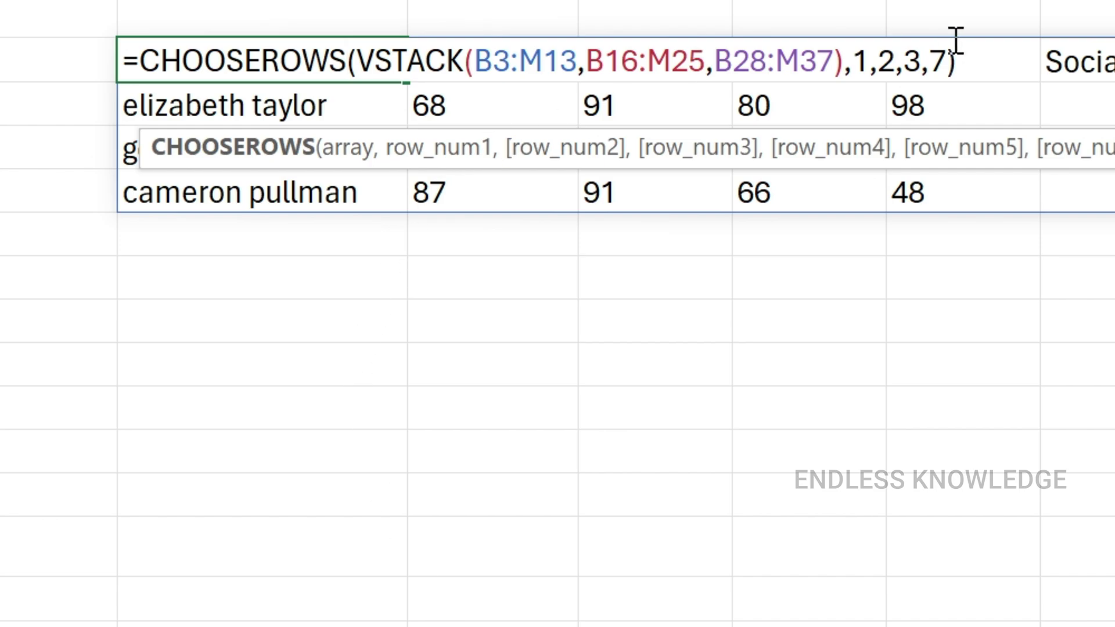
{"action": "left_click", "coordinate": [957, 64]}
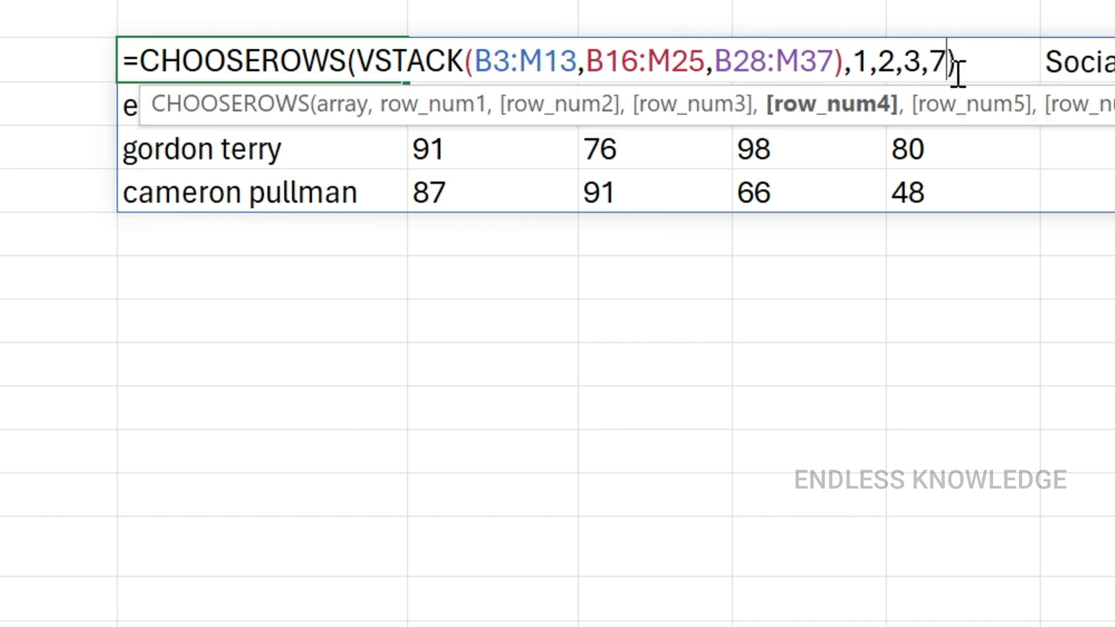
{"action": "type", "text": ","}
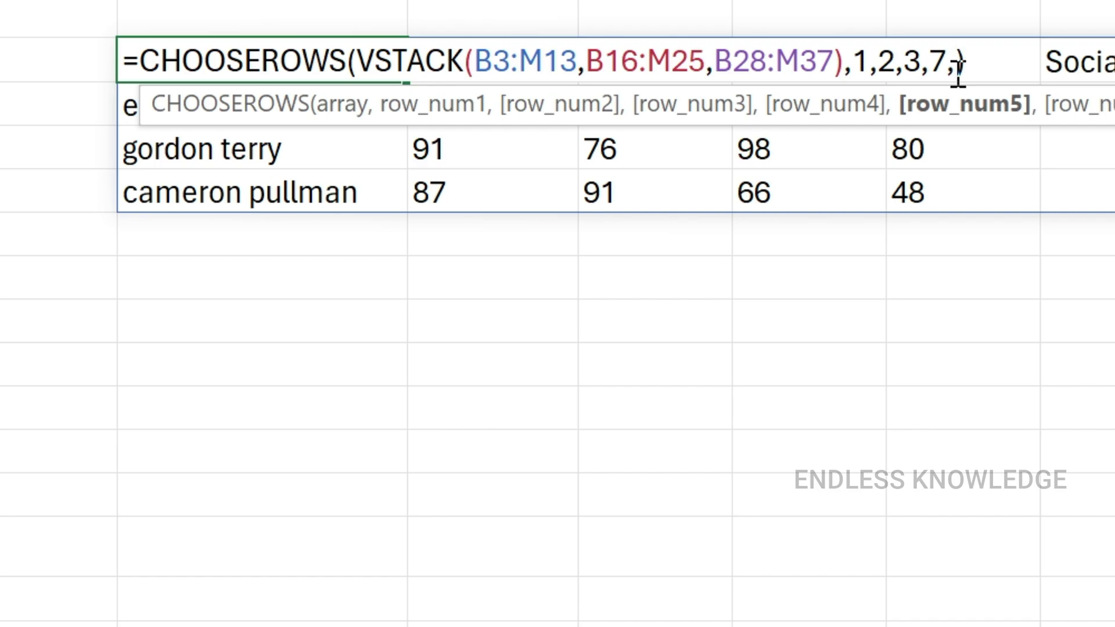
{"action": "type", "text": "15,18,"}
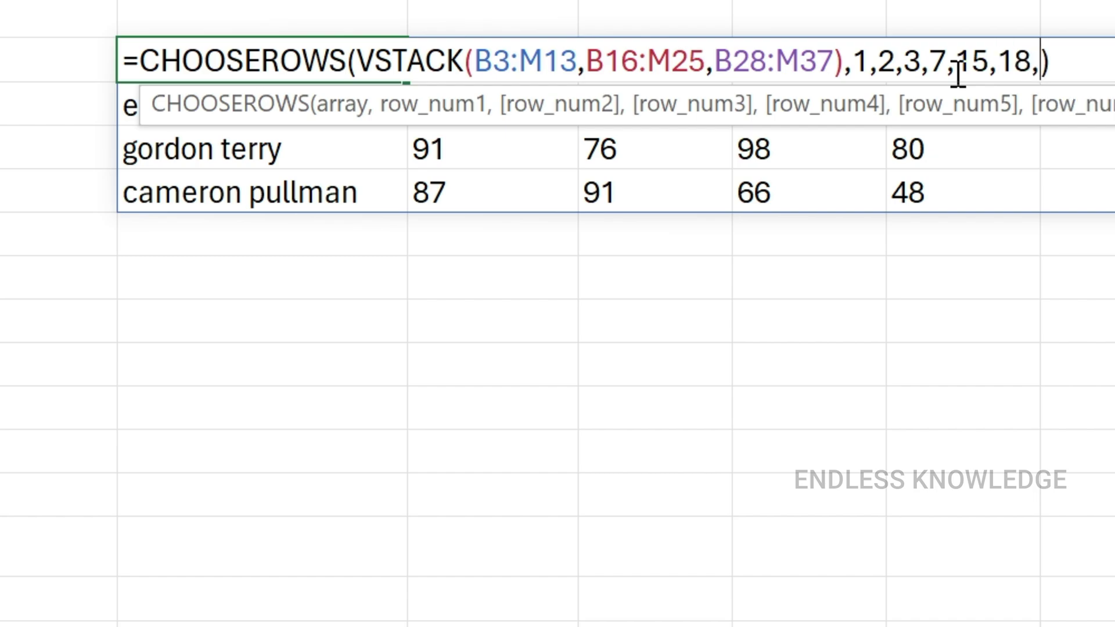
{"action": "type", "text": "23,"}
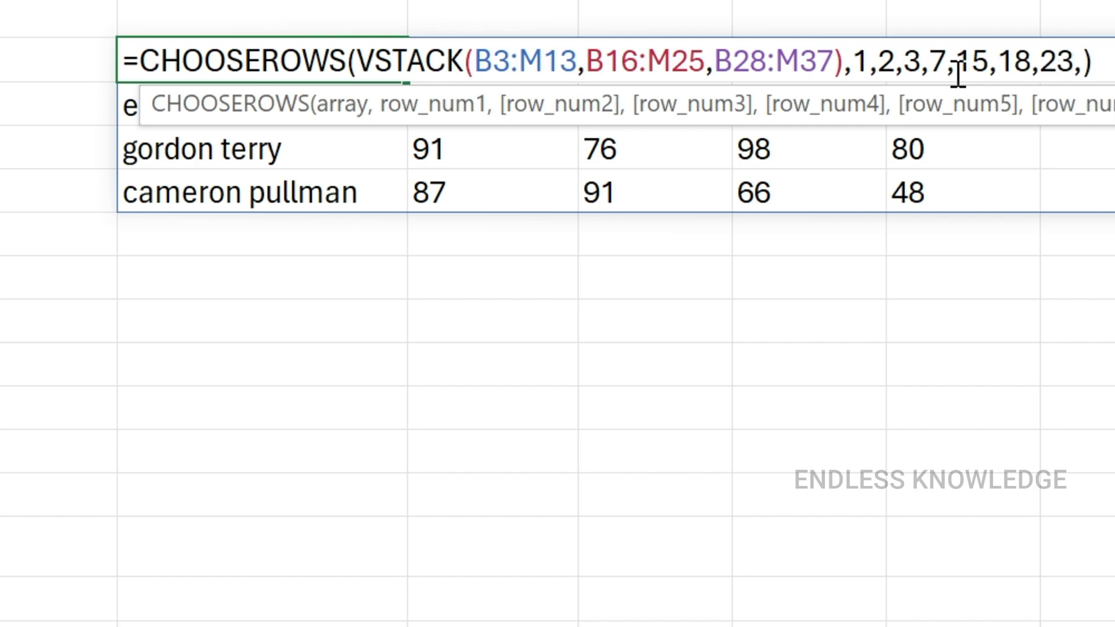
{"action": "type", "text": "27"}
{"action": "key", "text": "Return"}
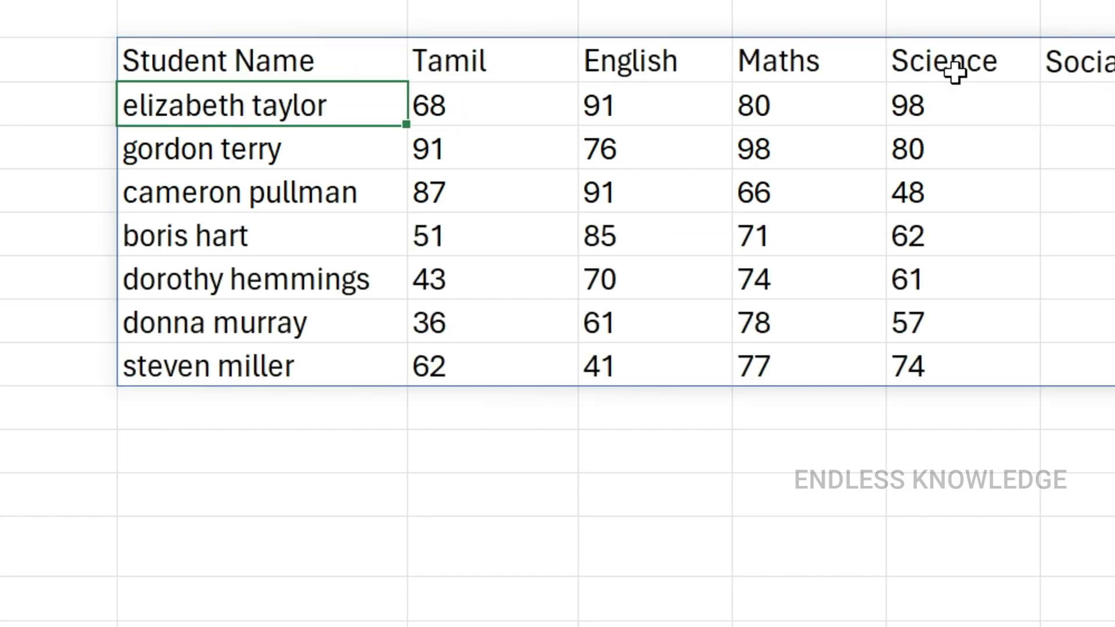